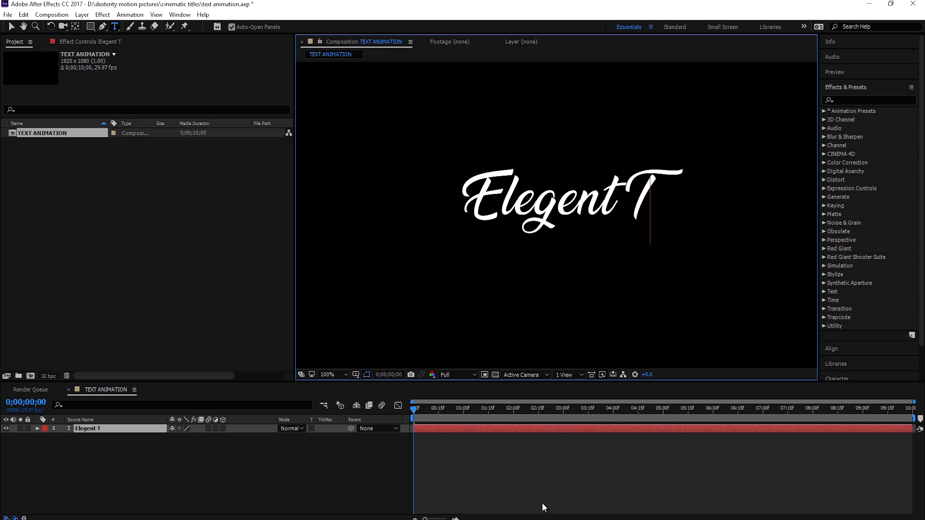
Complete the title text so the text layer reads "Elegent Titles"
type("it")
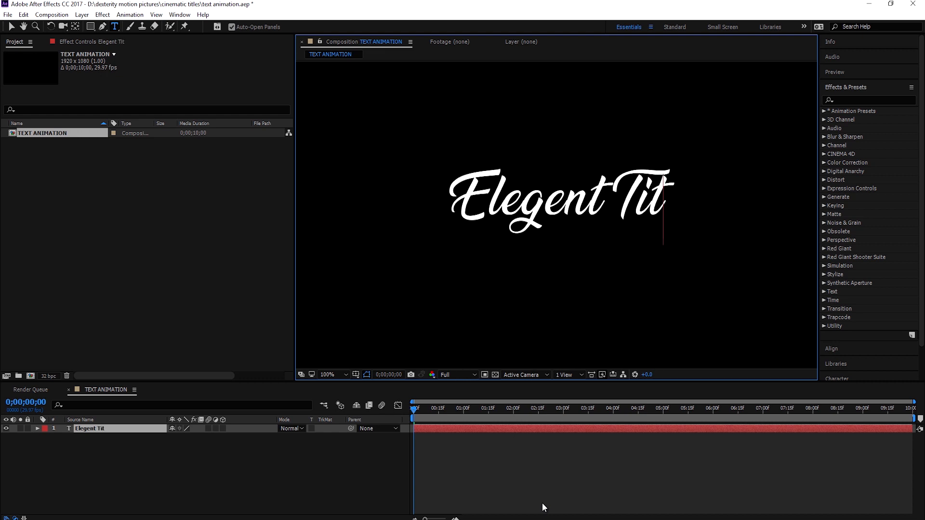
type("l")
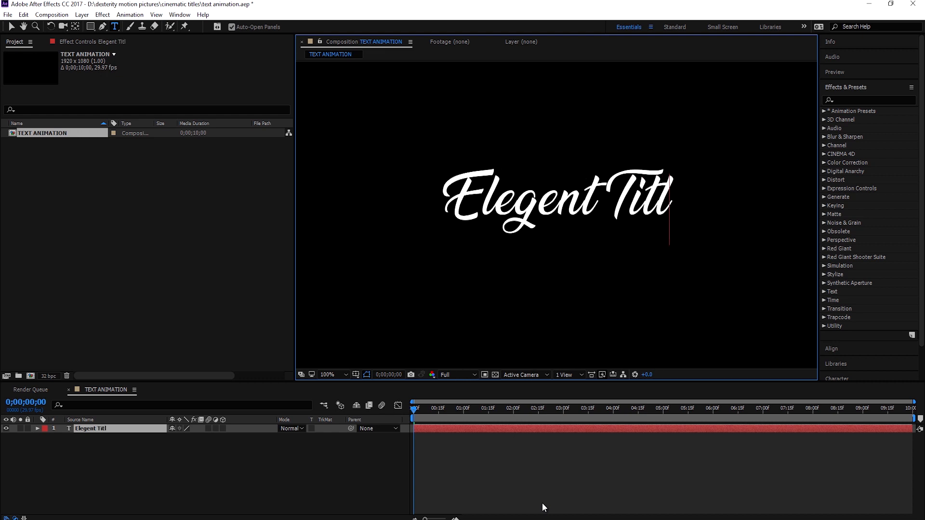
type("es")
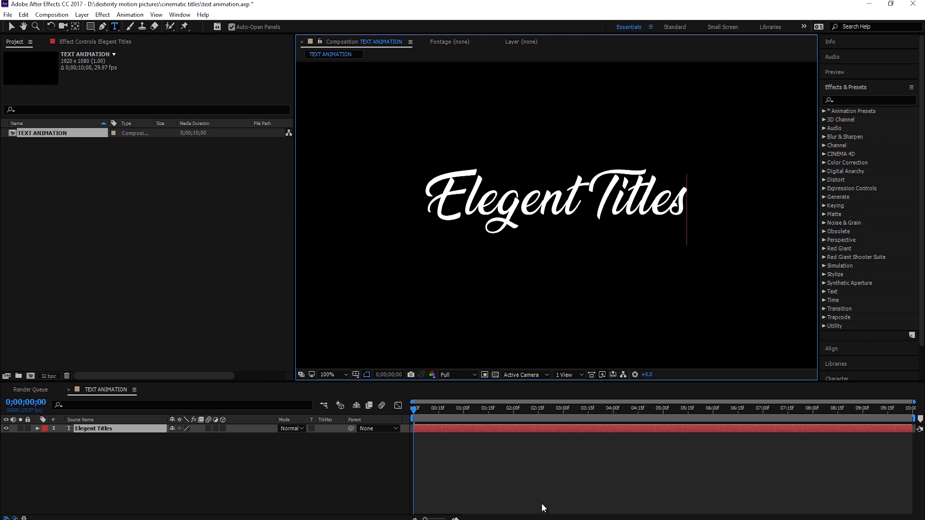
left_click(498, 481)
scroll(516, 328, "down", 2)
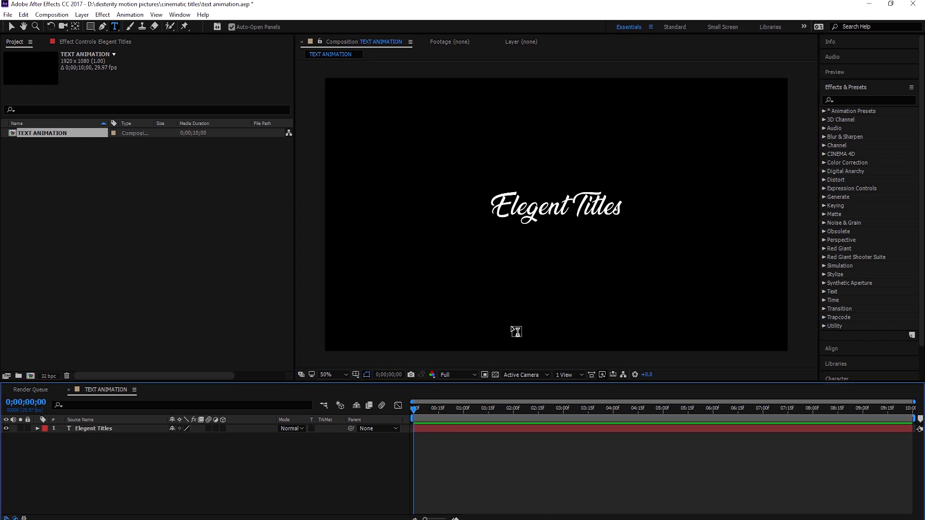
Pre-compose the title text layer into a new composition named "Text Holder"
left_click(96, 428)
right_click(97, 429)
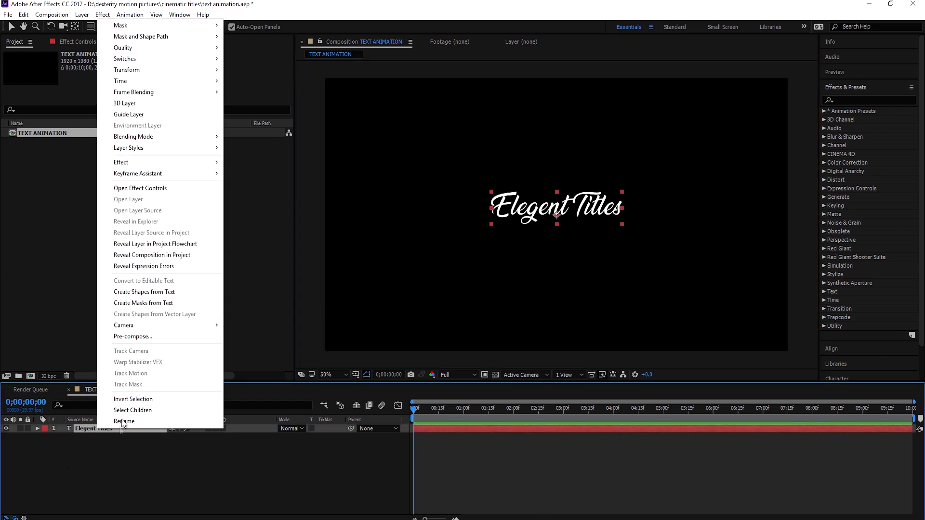
left_click(131, 336)
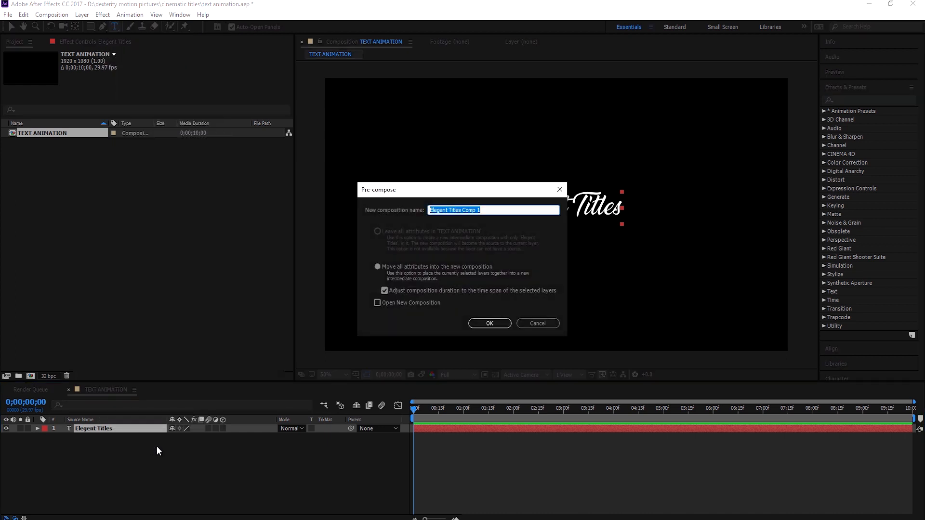
type("Text Holder")
left_click(492, 321)
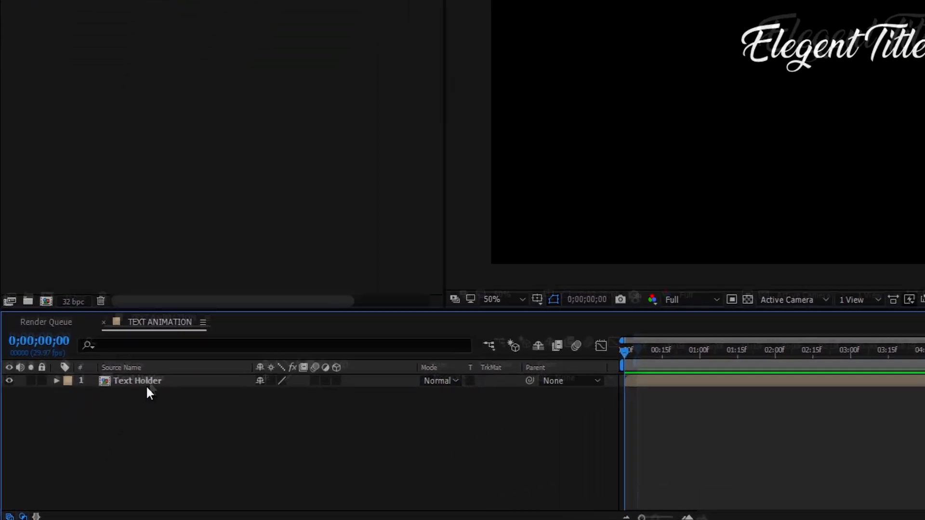
Duplicate the Text Holder layer and rename the upper copy "Bevel profile"
left_click(98, 427)
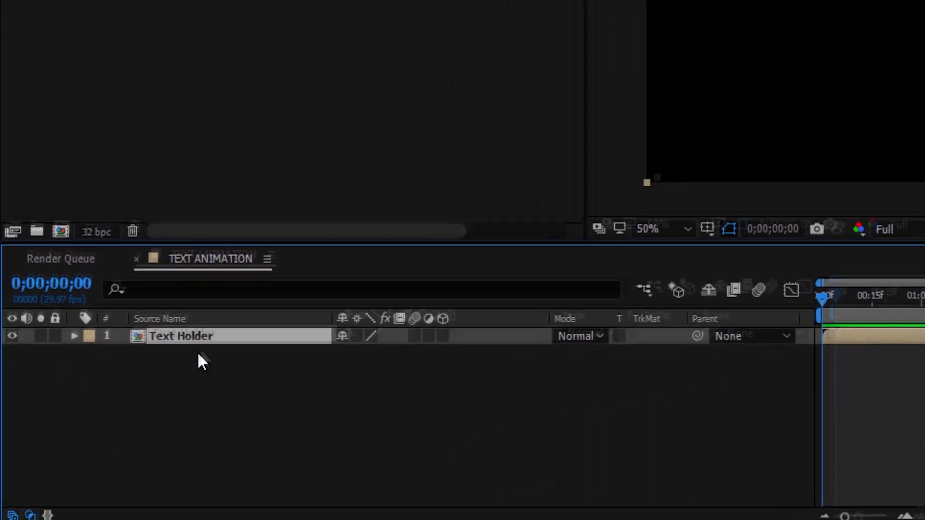
key("ctrl+d")
right_click(220, 319)
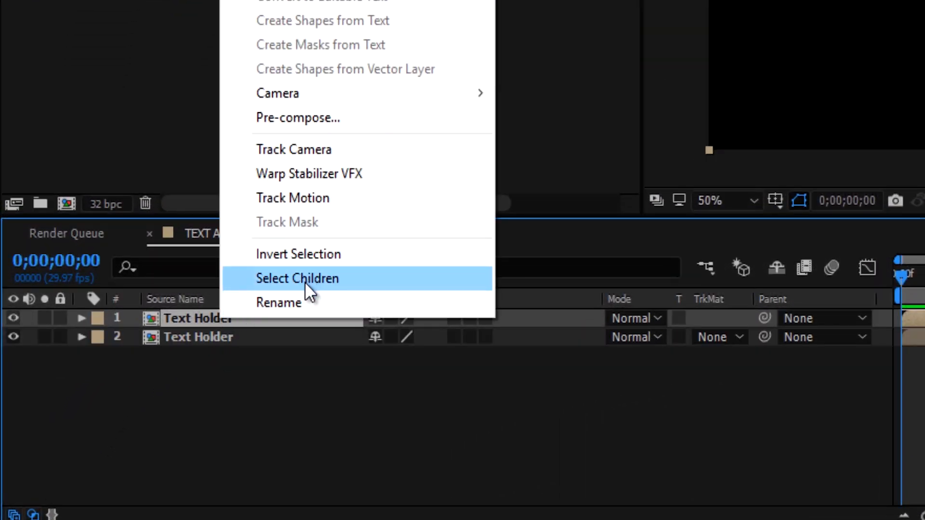
left_click(296, 309)
type("BE")
key("BackSpace")
type("evel profile")
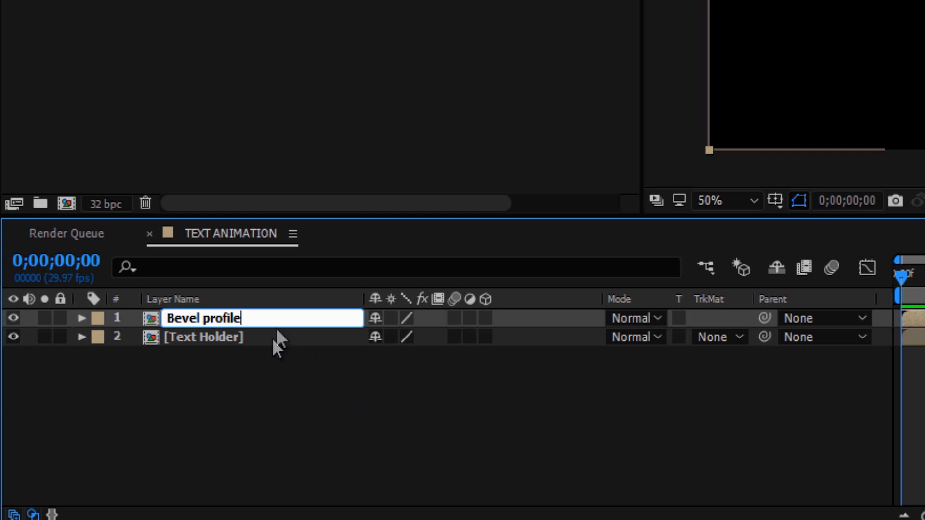
key("Return")
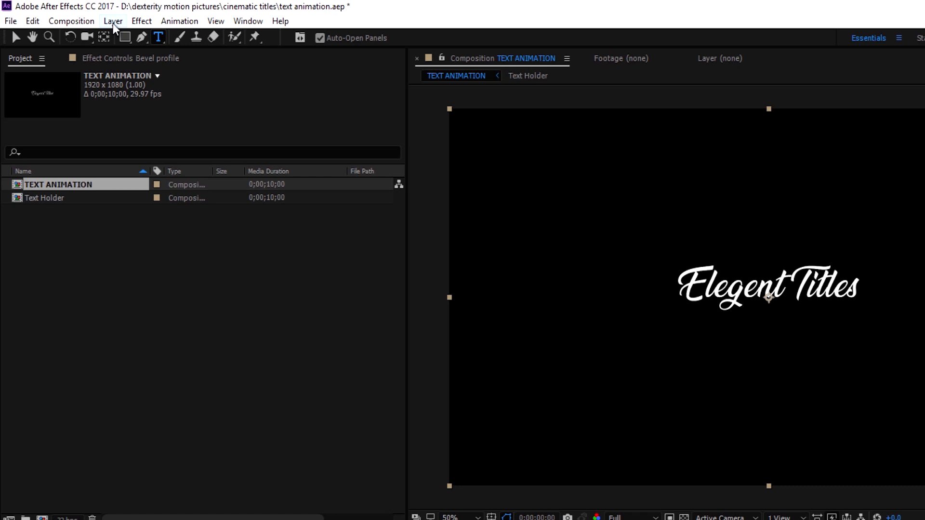
Add an Inner Glow layer style to the Bevel profile layer and set its blend mode to Normal
left_click(82, 14)
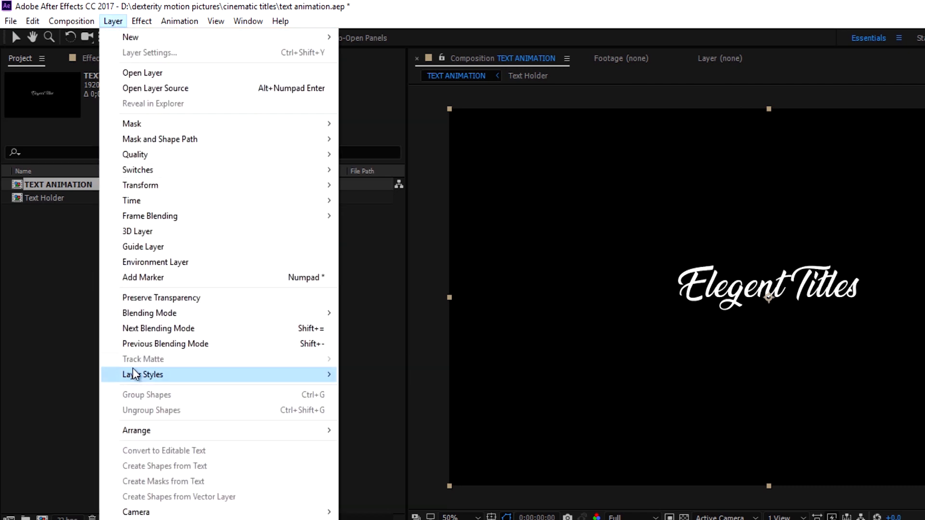
mouse_move(134, 374)
left_click(401, 471)
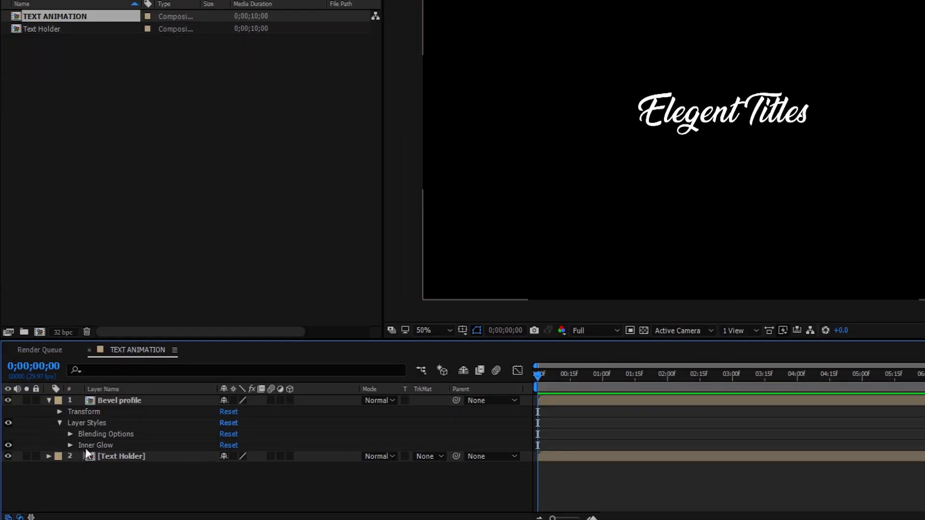
left_click(71, 446)
scroll(144, 441, "down", 5)
scroll(204, 427, "up", 5)
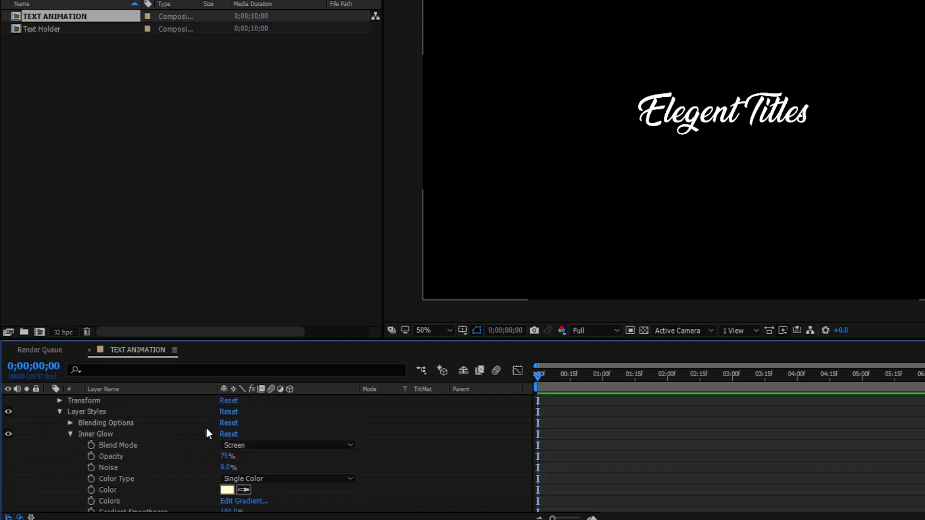
left_click(252, 448)
left_click(242, 29)
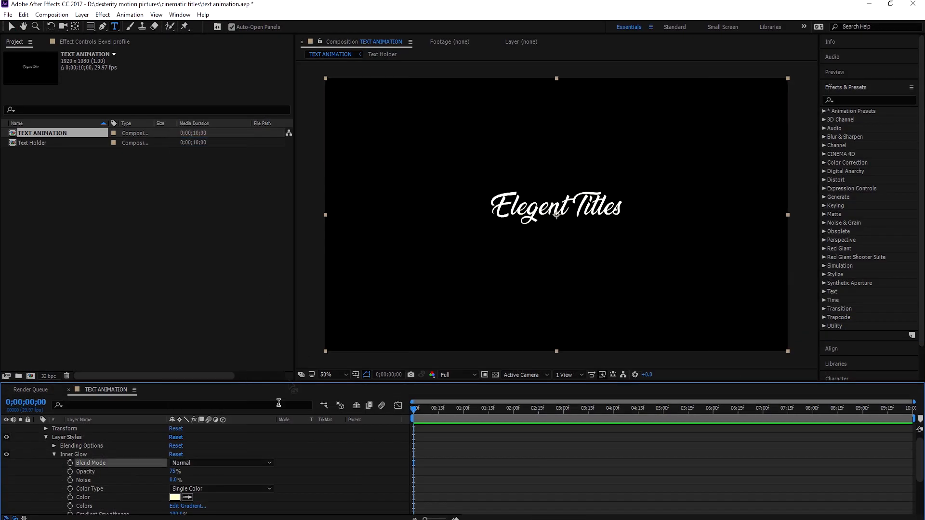
Set the Inner Glow color of the Bevel profile layer to black (000000)
left_click(175, 498)
left_click(548, 450)
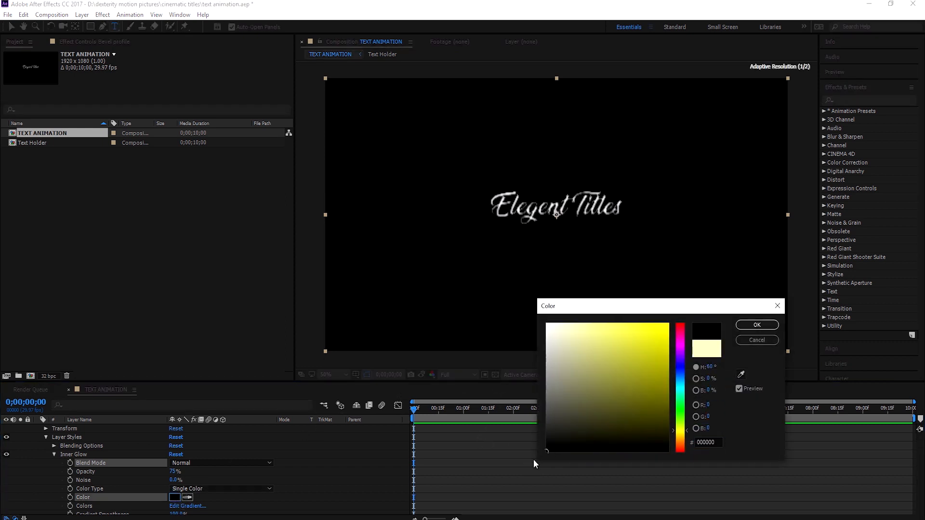
left_click(752, 324)
scroll(464, 292, "up", 2)
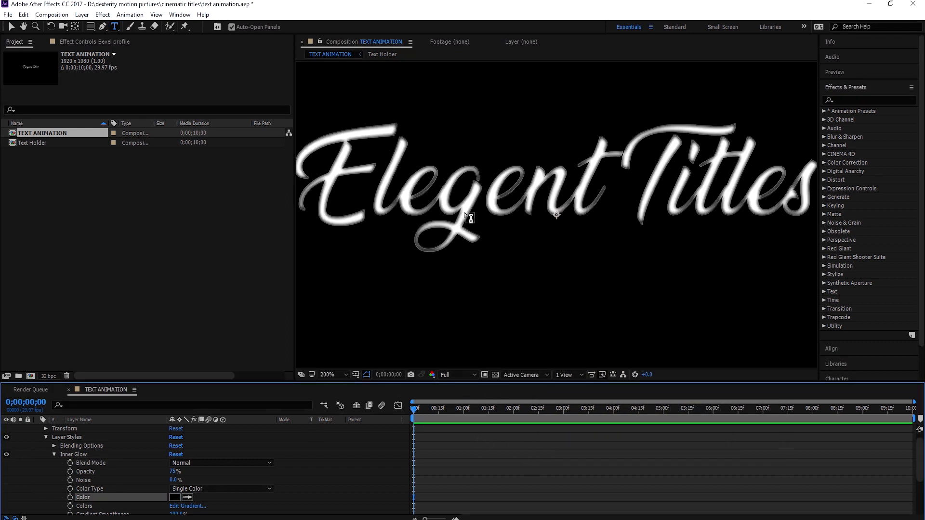
Set the Inner Glow technique to Precise and its size to 4
scroll(207, 484, "down", 2)
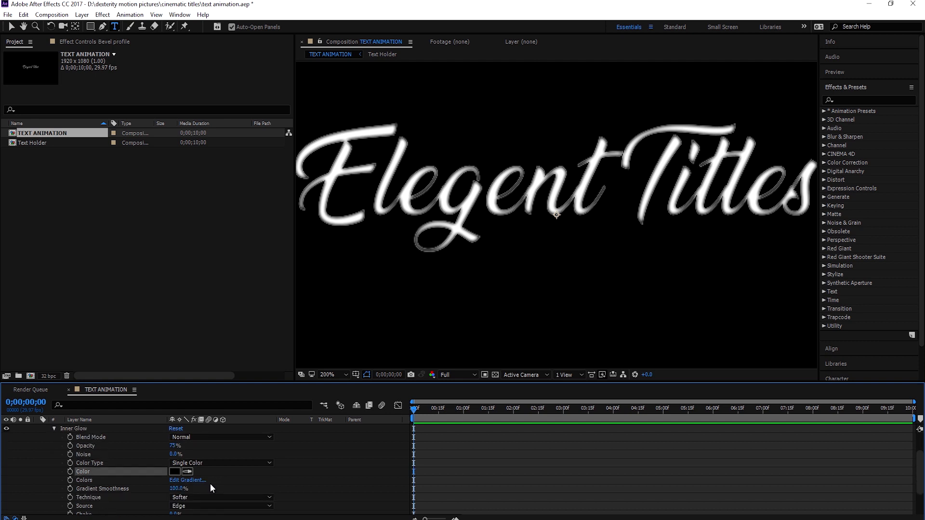
left_click(202, 498)
left_click(210, 485)
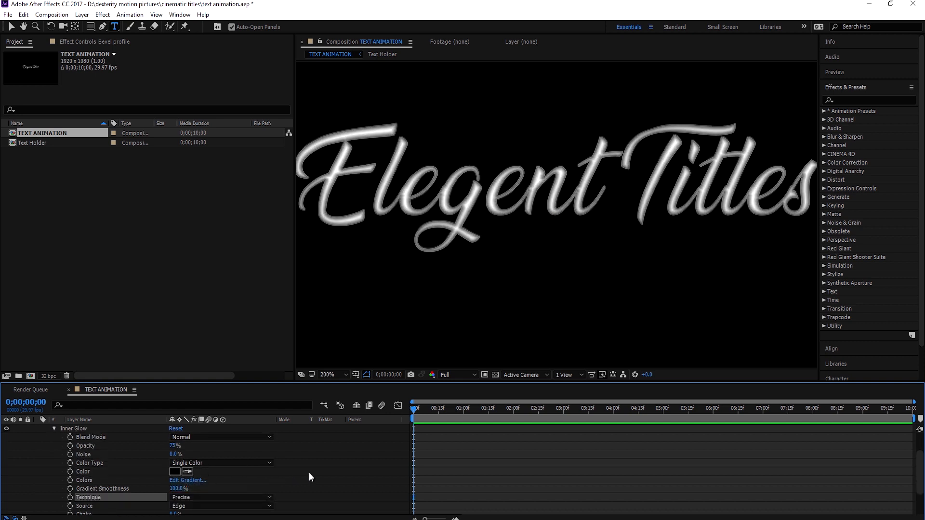
scroll(264, 484, "down", 3)
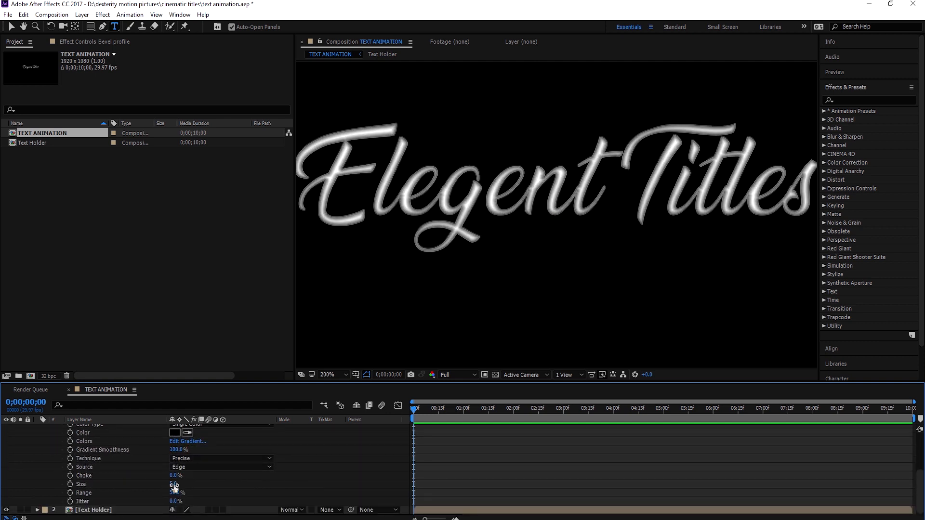
left_click_drag(171, 486, 174, 485)
left_click(333, 457)
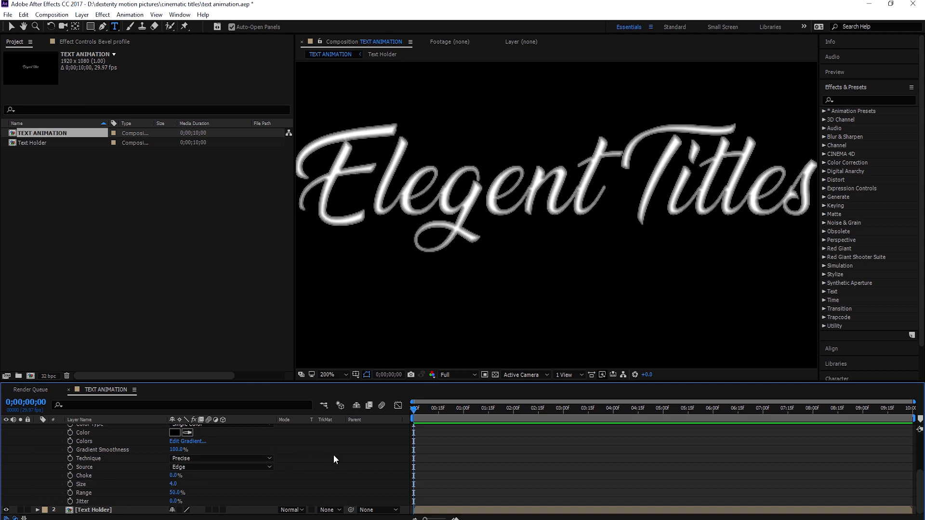
Collapse the Bevel profile layer's properties and hide the layer
scroll(333, 455, "up", 5)
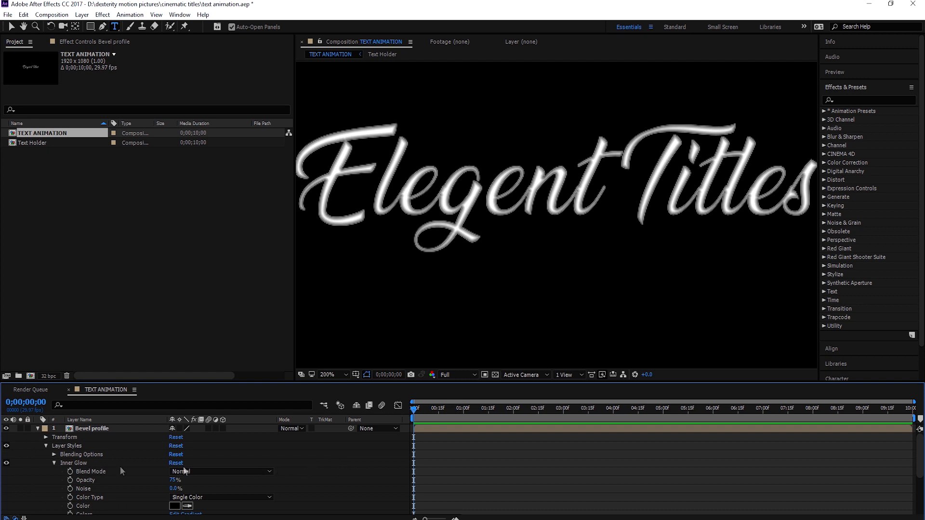
left_click(37, 429)
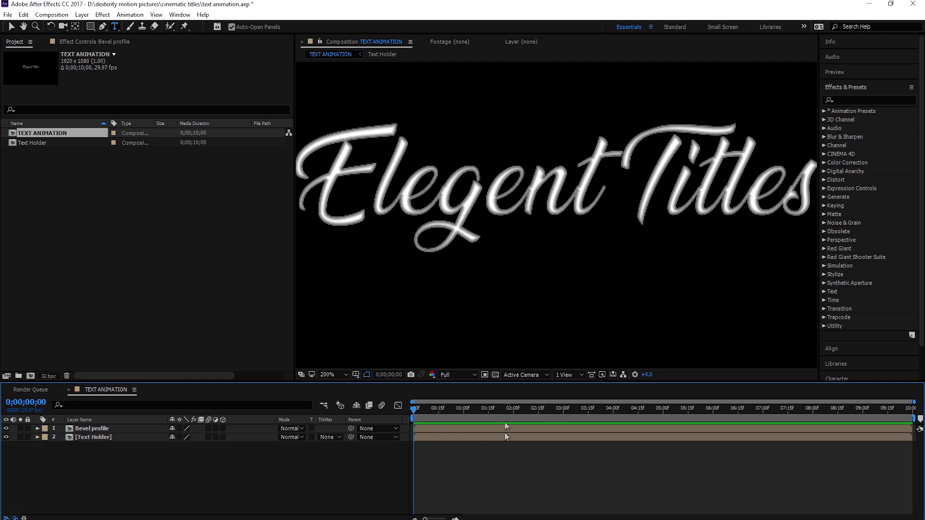
scroll(543, 208, "down", 1)
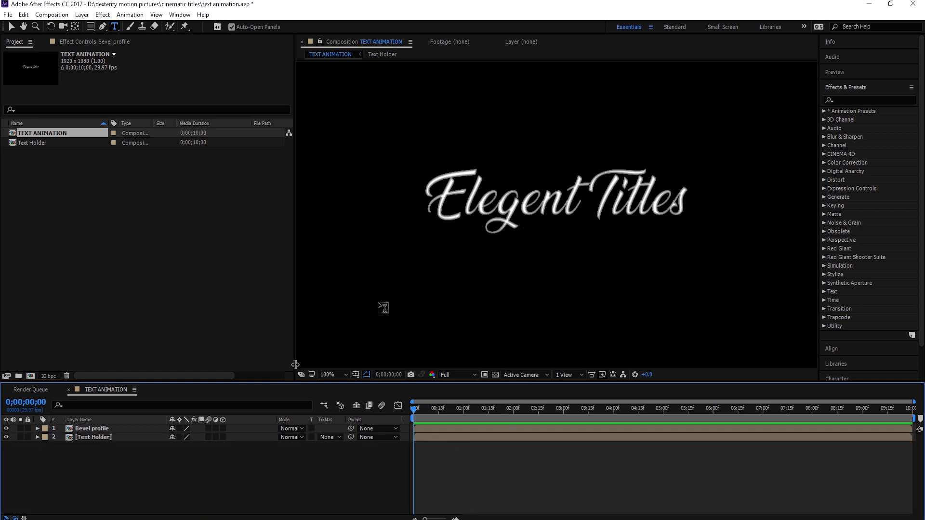
left_click(6, 428)
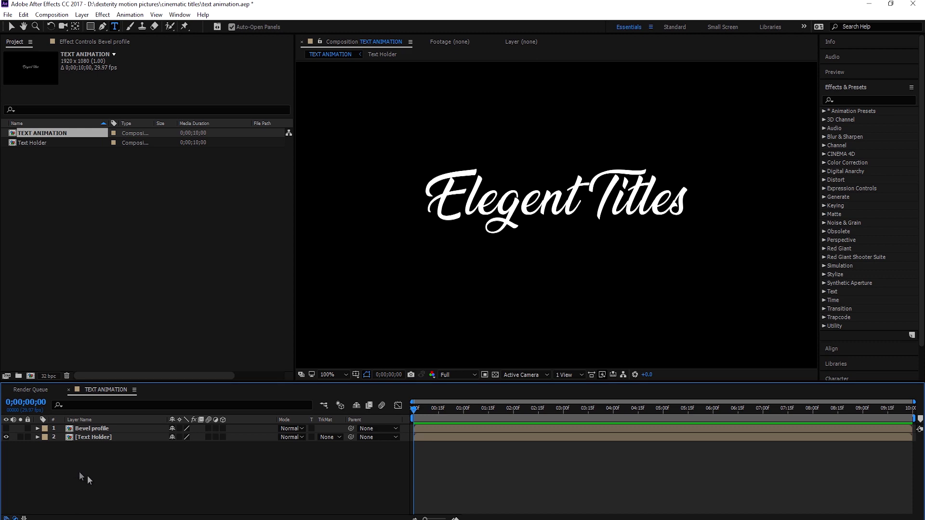
Find the CC Glass effect and apply it to the Text Holder layer
left_click(88, 438)
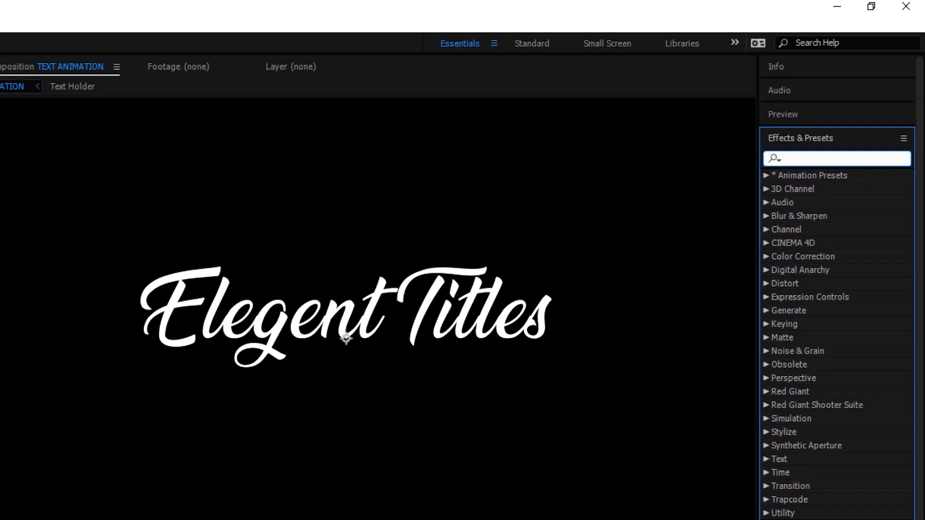
left_click(824, 127)
type("cc")
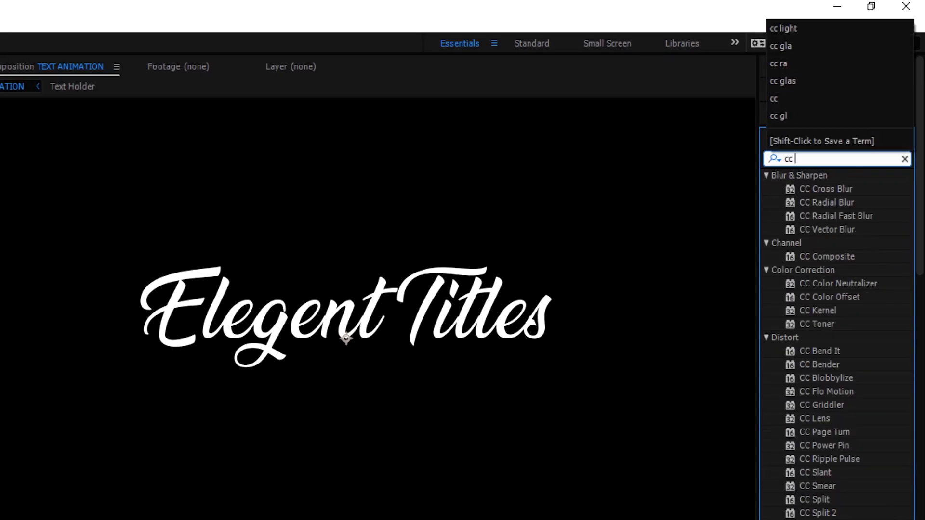
type(" gla")
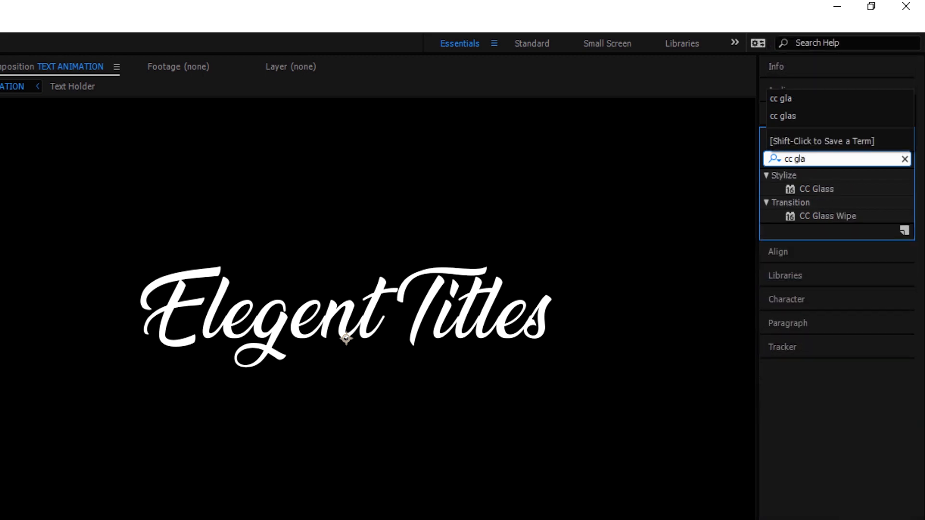
left_click_drag(813, 190, 102, 441)
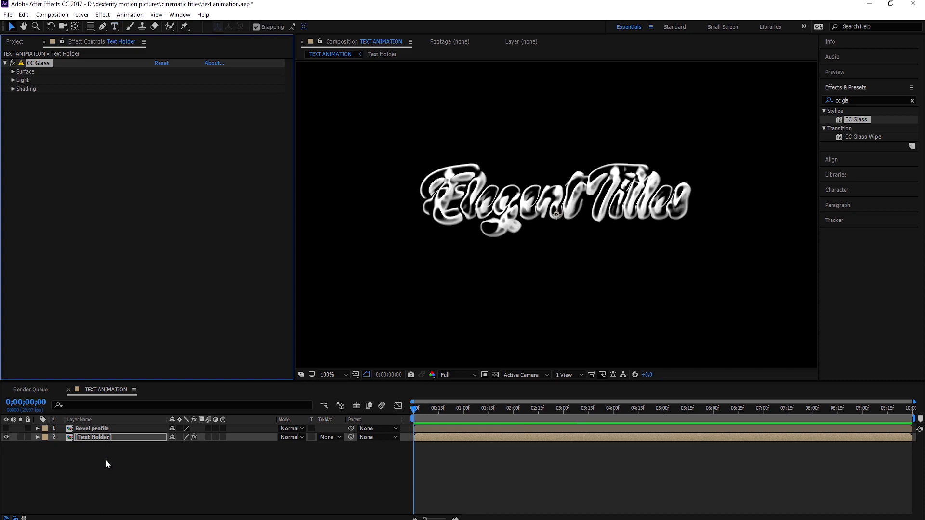
Set the CC Glass surface bump map to the Bevel profile layer and its property to Alpha
left_click(13, 72)
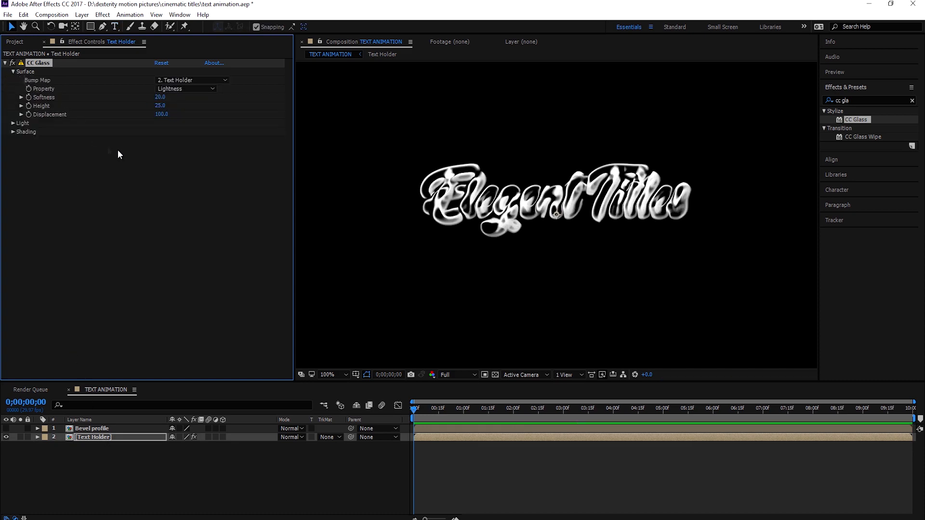
left_click(179, 81)
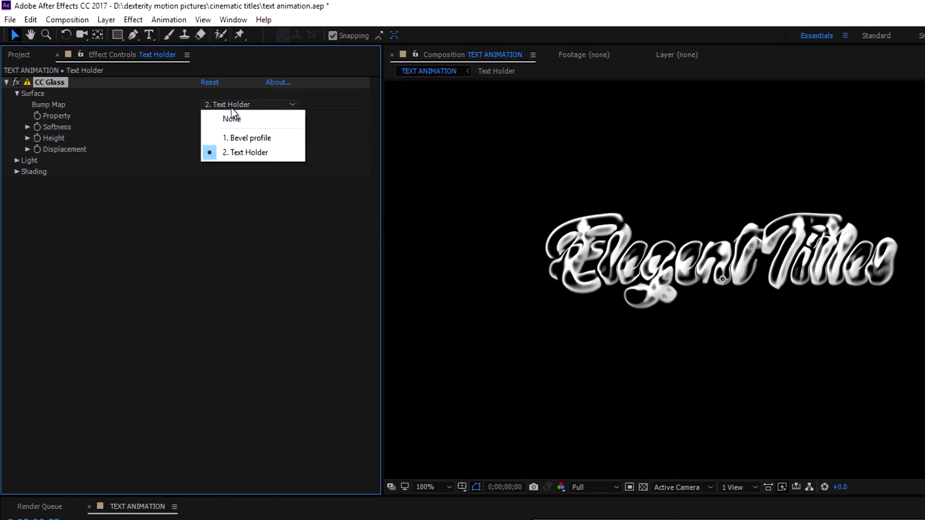
left_click(242, 138)
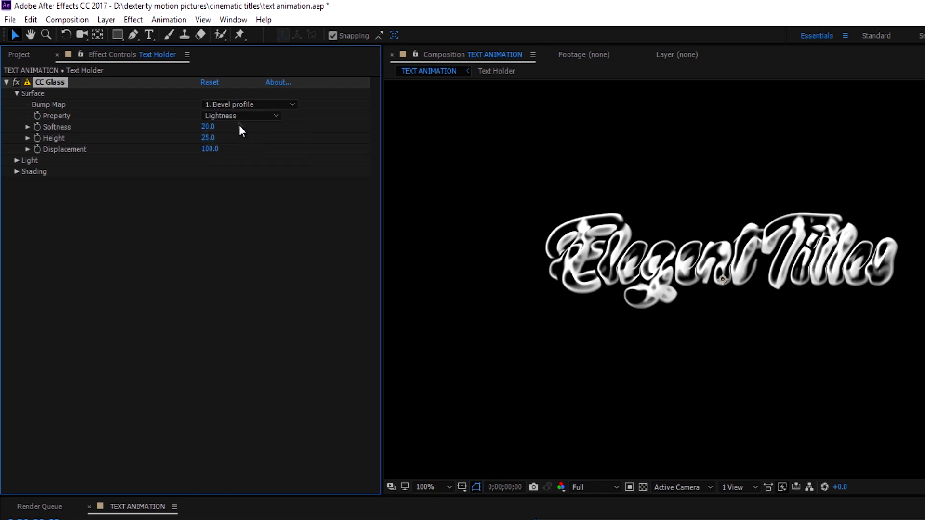
left_click(238, 116)
left_click(240, 175)
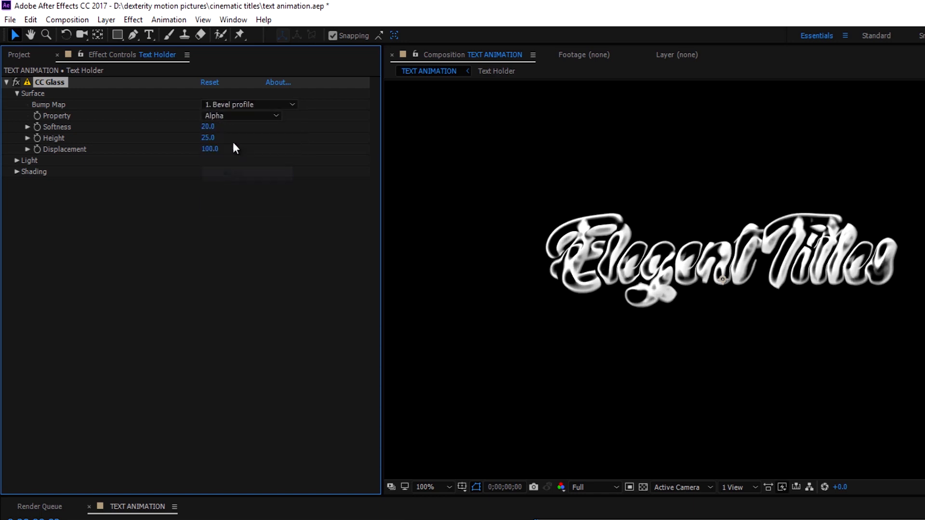
Set the softness of the CC Glass surface on the Text Holder layer to 3
left_click_drag(213, 129, 173, 129)
left_click(208, 128)
type("3")
key("Return")
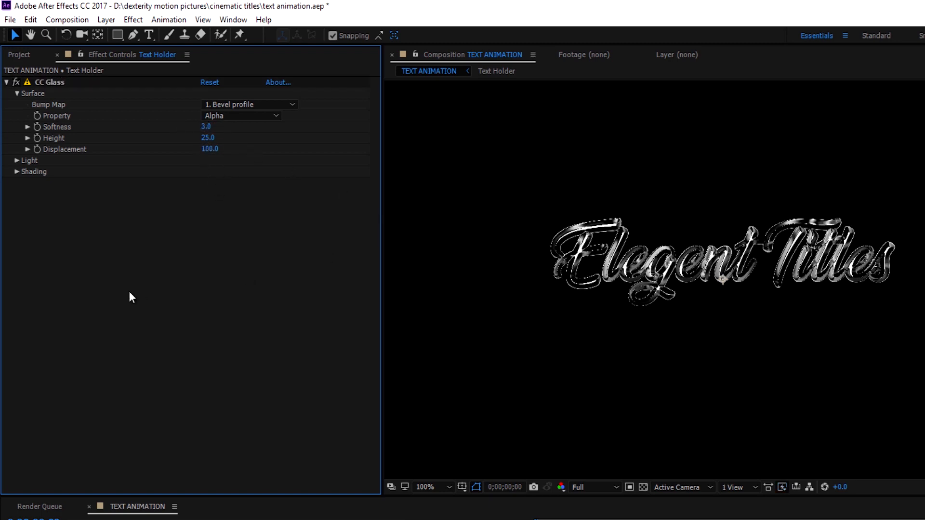
Set the CC Glass surface height to -8 and its displacement to 3
left_click_drag(207, 138, 189, 137)
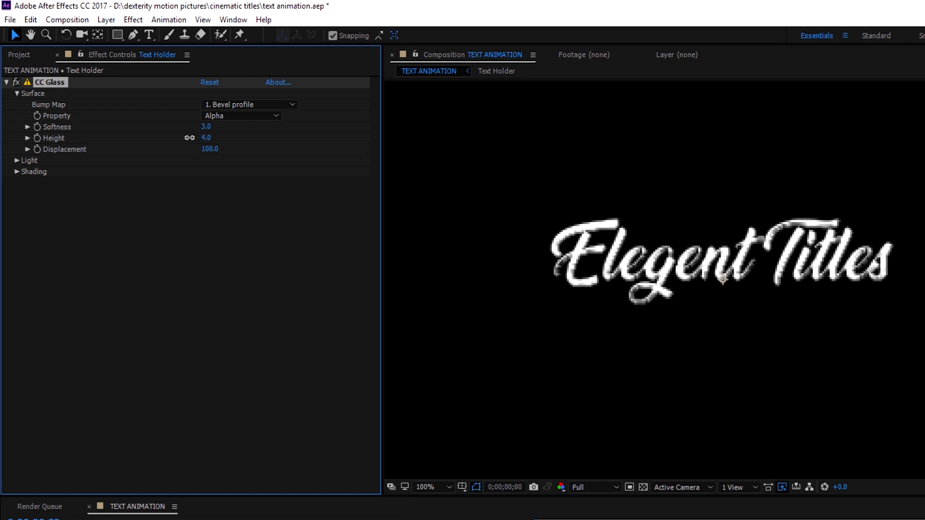
left_click(208, 139)
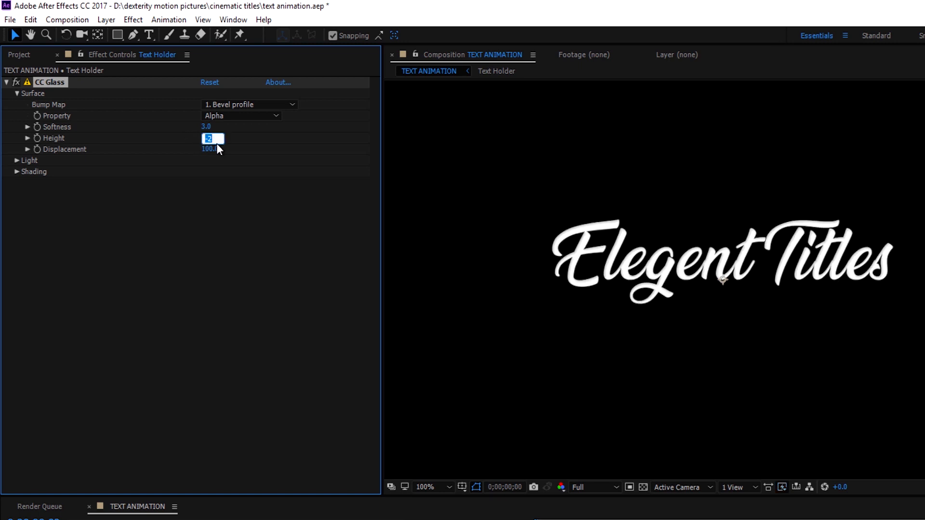
type("-8")
left_click(222, 228)
mouse_move(212, 150)
left_mouse_down()
mouse_move(198, 151)
mouse_move(206, 151)
left_mouse_up()
left_click(207, 151)
type("3")
left_click(314, 298)
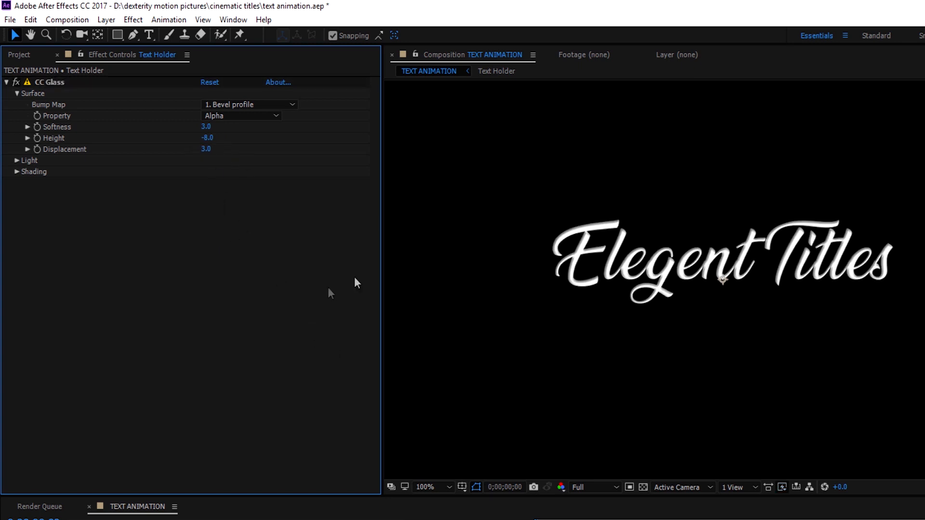
Make the CC Glass effect use AE Lights as its light source
scroll(544, 279, "up", 1)
scroll(544, 279, "down", 1)
left_click(17, 160)
left_click(223, 172)
left_click(236, 202)
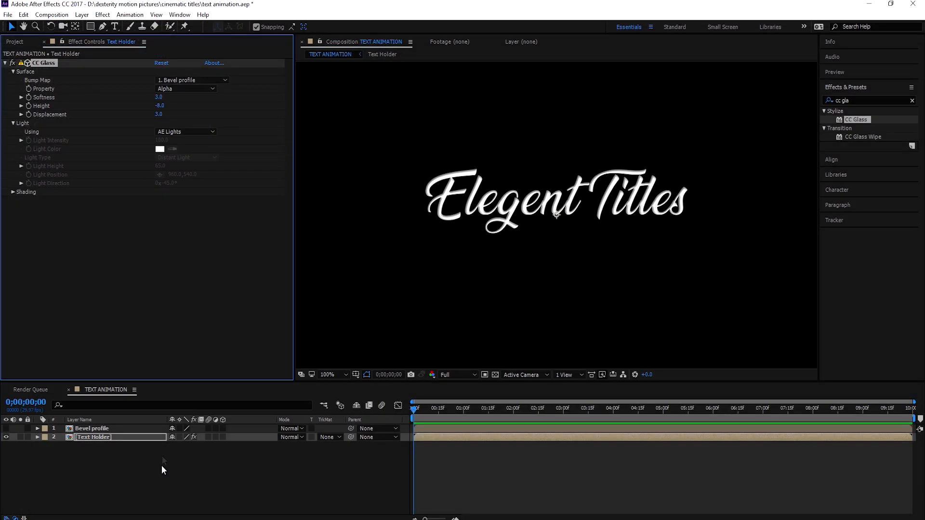
Create a Point-type light named "Point light" in the TEXT ANIMATION composition
right_click(159, 470)
mouse_move(224, 377)
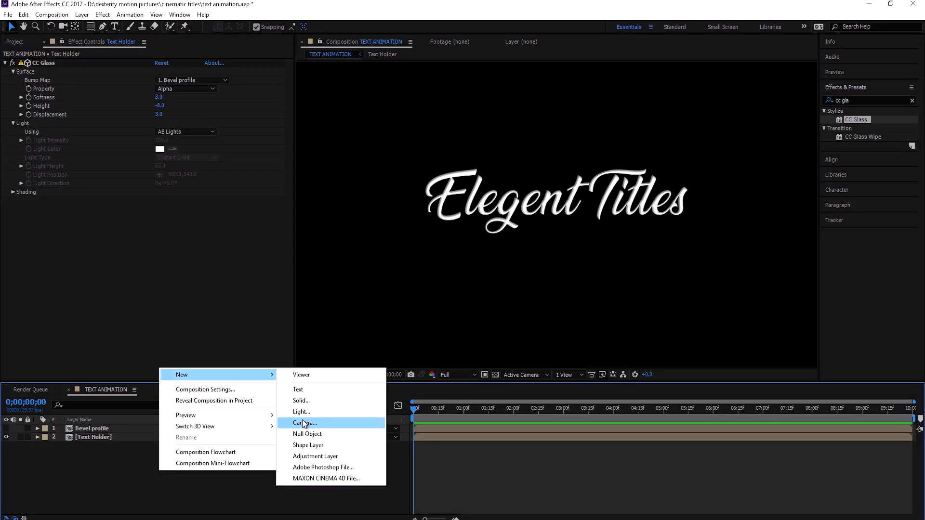
left_click(302, 412)
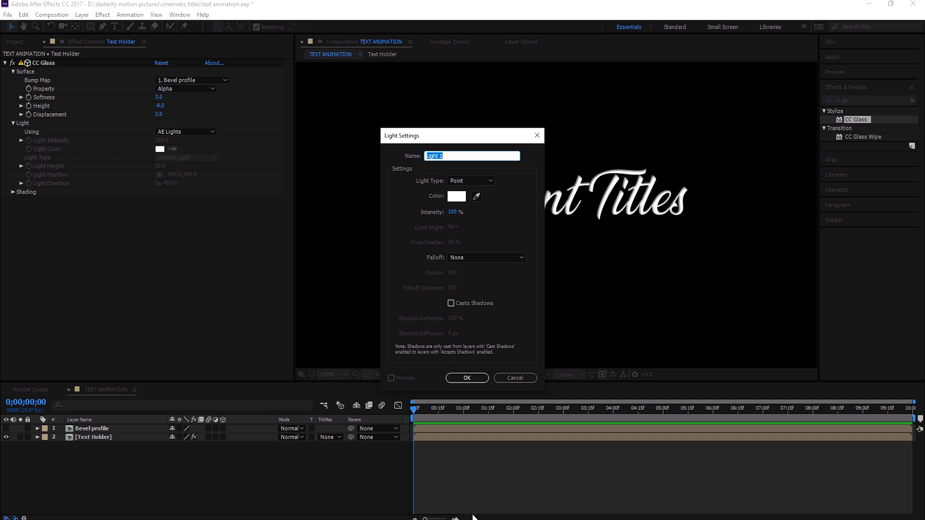
type("Point l")
left_click(456, 380)
Duplicate the Point light layer and rename the copy "Spot light"
left_click(78, 468)
left_click(84, 430)
key("ctrl+d")
left_click(91, 464)
left_click(91, 430)
right_click(91, 430)
left_click(98, 427)
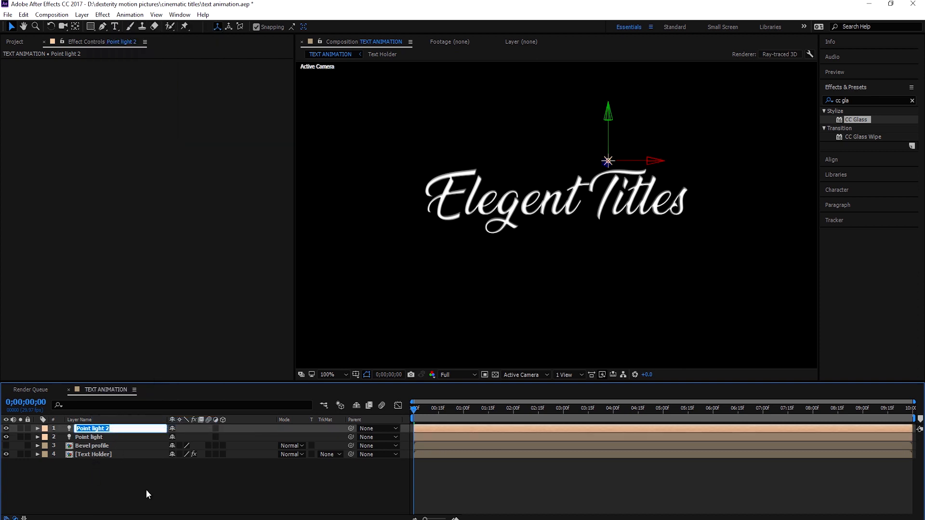
type("Spot light")
left_click(128, 488)
Change the Spot light layer's light type to Spot and collapse its properties
left_click(97, 429)
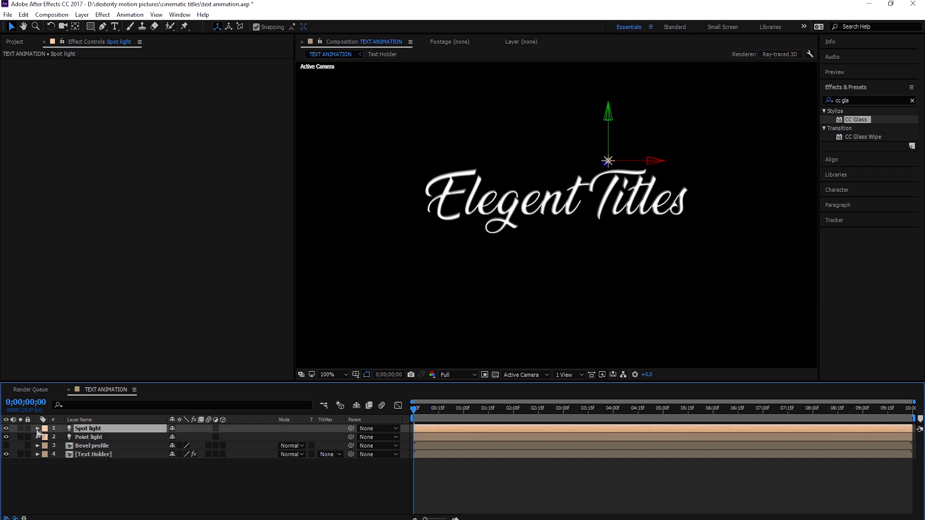
left_click(38, 429)
left_click(184, 444)
left_click(192, 468)
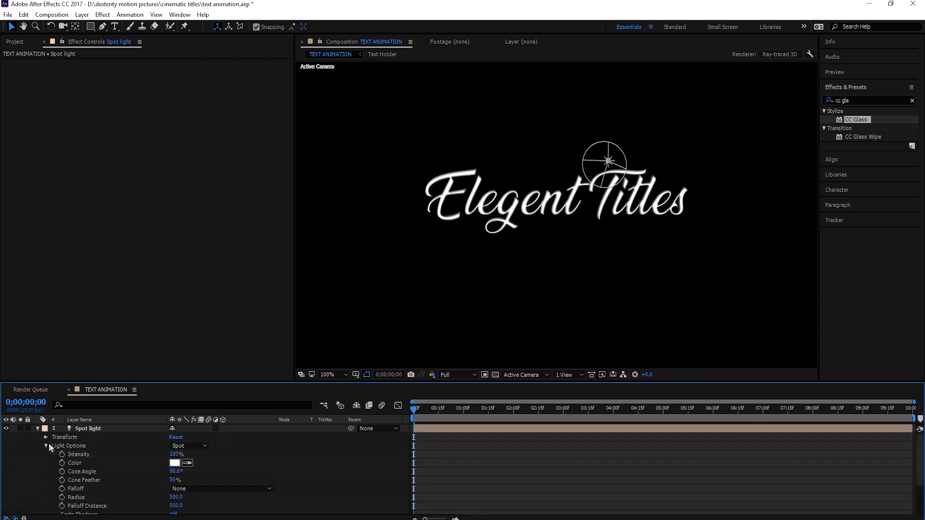
left_click(37, 428)
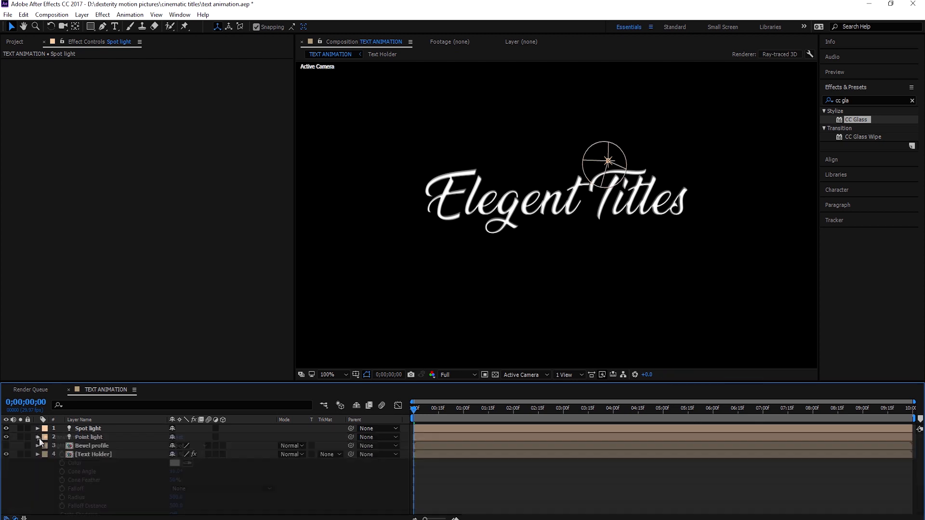
Hide the Spot light and move the Point light above the right end of the title, to about 1142, 286
left_click(6, 429)
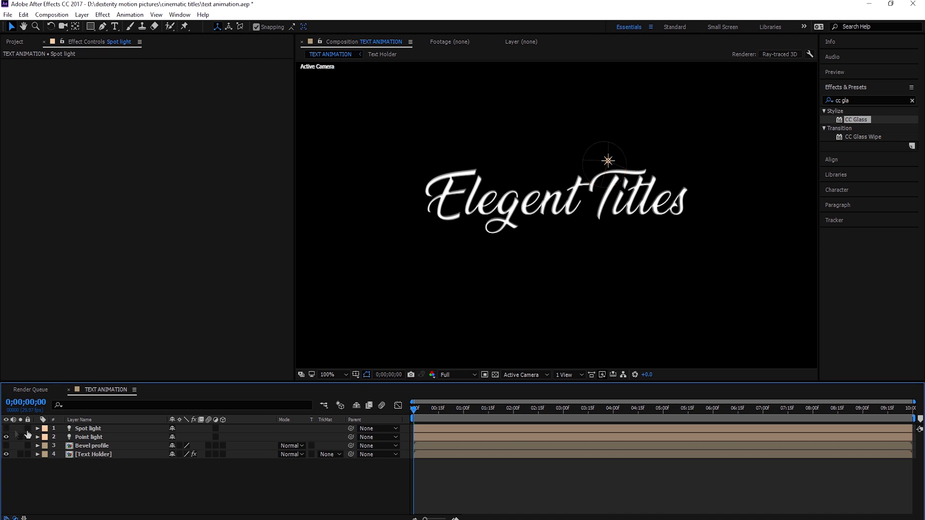
left_click(85, 437)
scroll(628, 242, "down", 2)
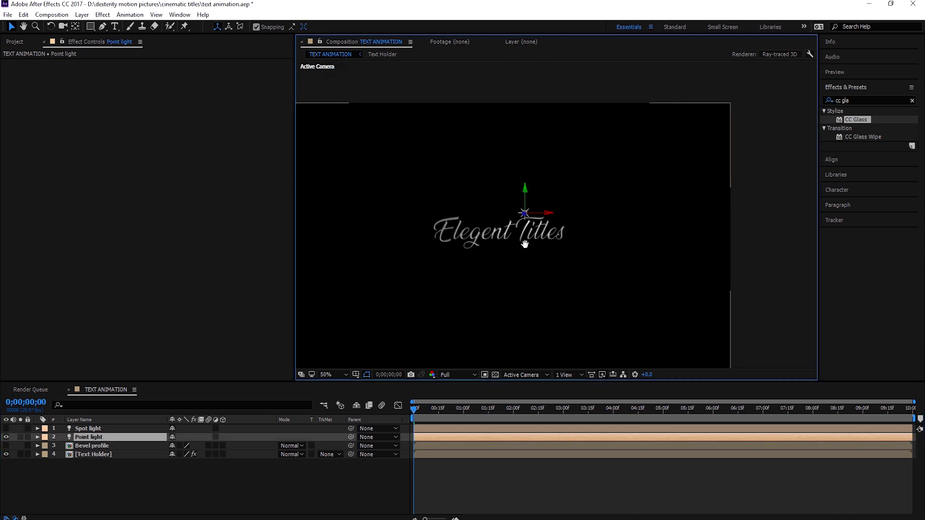
left_click_drag(553, 215, 576, 156)
left_click_drag(532, 202, 585, 193)
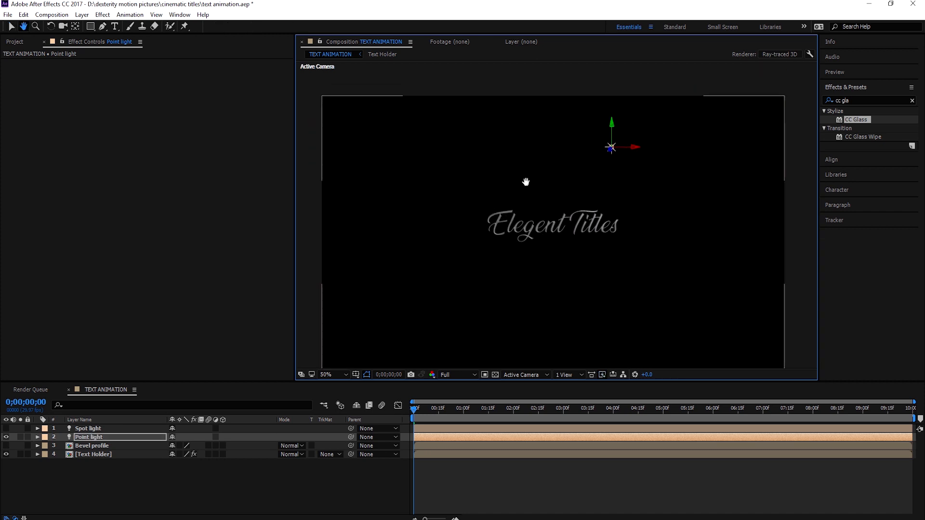
left_click_drag(526, 181, 526, 166)
Show the Spot light again and move it outside the frame's upper-left corner, to about -99, 106
left_click(98, 463)
left_click(80, 429)
left_click(5, 428)
left_click(75, 436)
left_click(77, 428)
left_click_drag(580, 206, 371, 171)
scroll(479, 151, "down", 2)
scroll(480, 155, "down", 1)
scroll(475, 166, "up", 1)
key("v")
left_click_drag(475, 213, 399, 166)
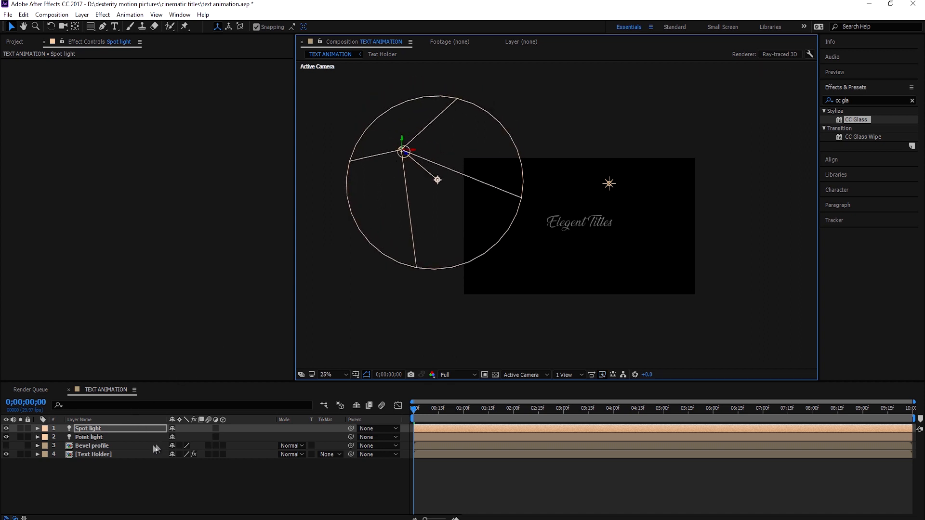
Set the Spot light's X Rotation to -25° and Y Rotation to 57°, aiming it toward the title
key("r")
mouse_move(179, 454)
left_mouse_down()
mouse_move(209, 449)
mouse_move(173, 446)
left_mouse_up()
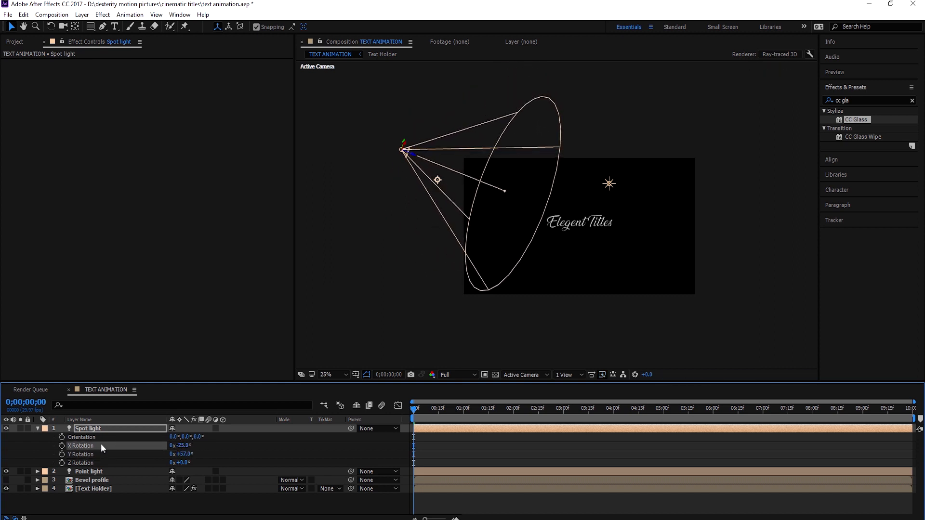
left_click(38, 429)
Narrow the Spot light's cone angle to 21°
left_click(39, 429)
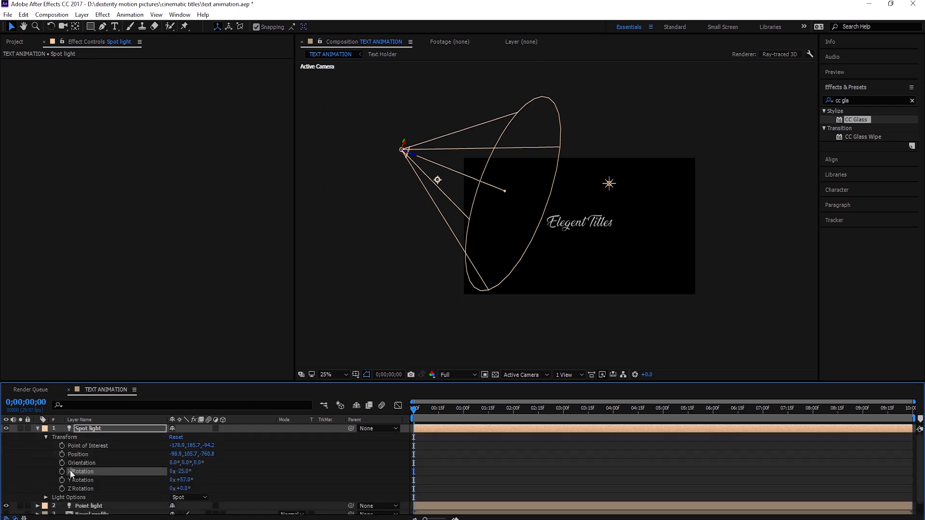
left_click(46, 497)
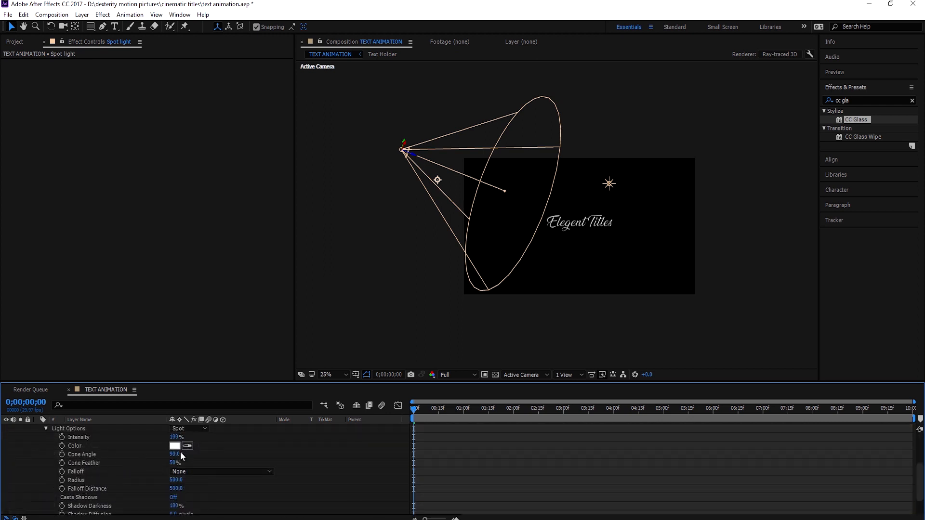
left_click_drag(172, 454, 141, 453)
scroll(508, 190, "up", 1)
key("space")
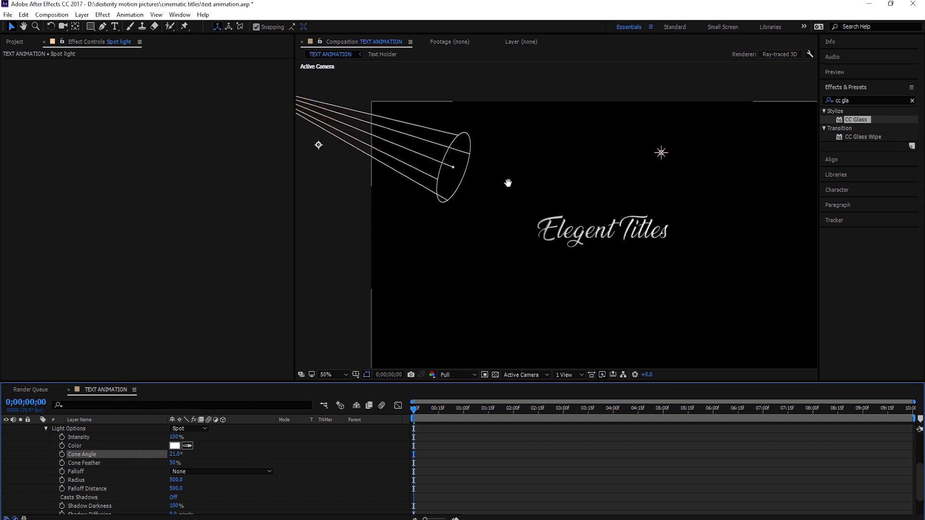
left_click_drag(522, 169, 531, 199)
scroll(531, 199, "down", 1)
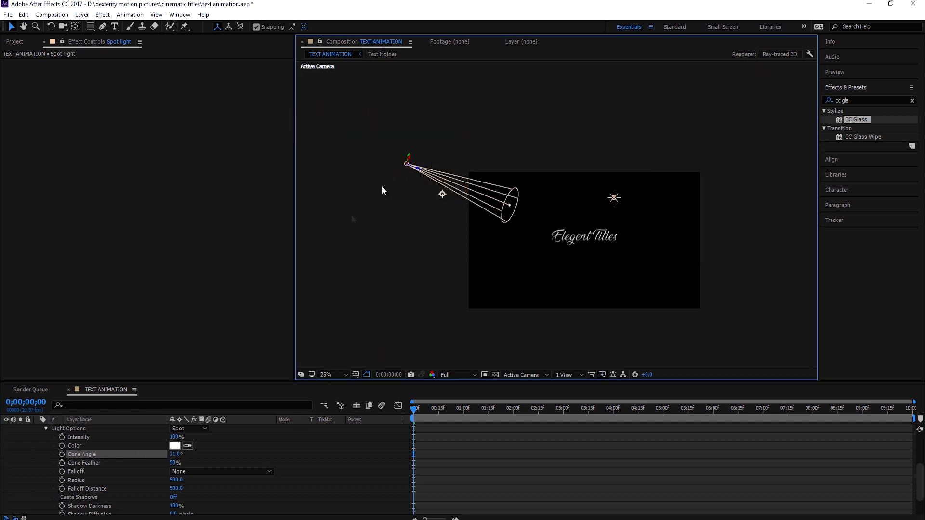
Adjust the Spot light's position to about -98.9, 129.7, -749.8
scroll(91, 430, "up", 2)
left_click(89, 428)
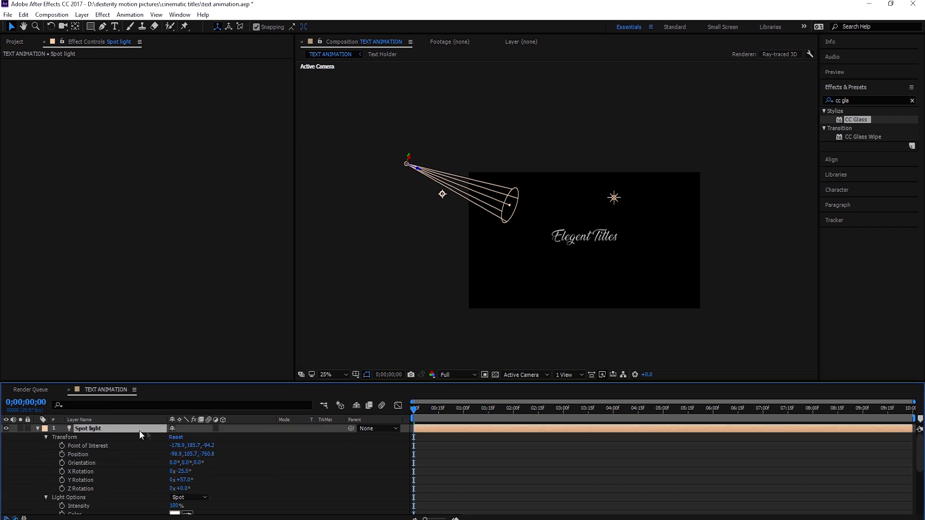
key("p")
mouse_move(207, 437)
left_mouse_down()
mouse_move(220, 435)
mouse_move(192, 435)
mouse_move(202, 436)
left_mouse_up()
scroll(391, 310, "up", 1)
scroll(523, 219, "down", 1)
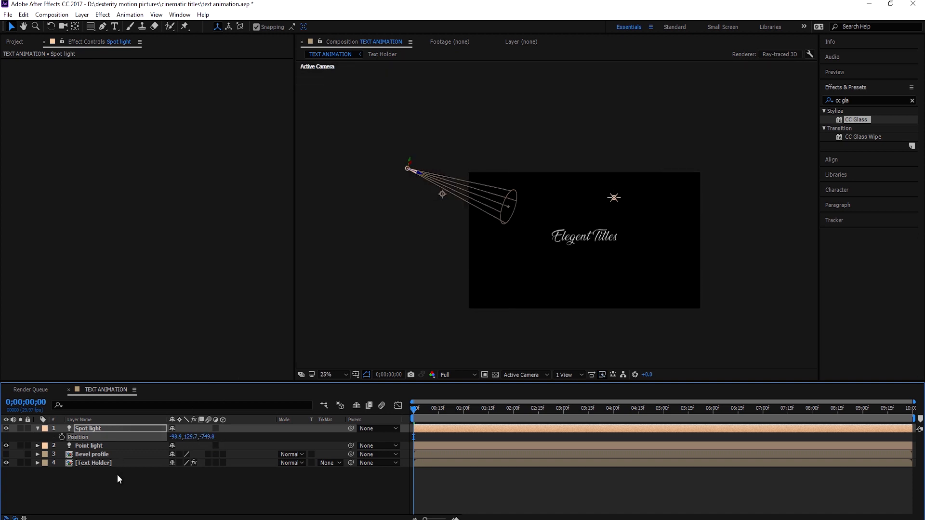
Check the Point light's position, and collapse the properties of both light layers
left_click(89, 464)
left_click(91, 445)
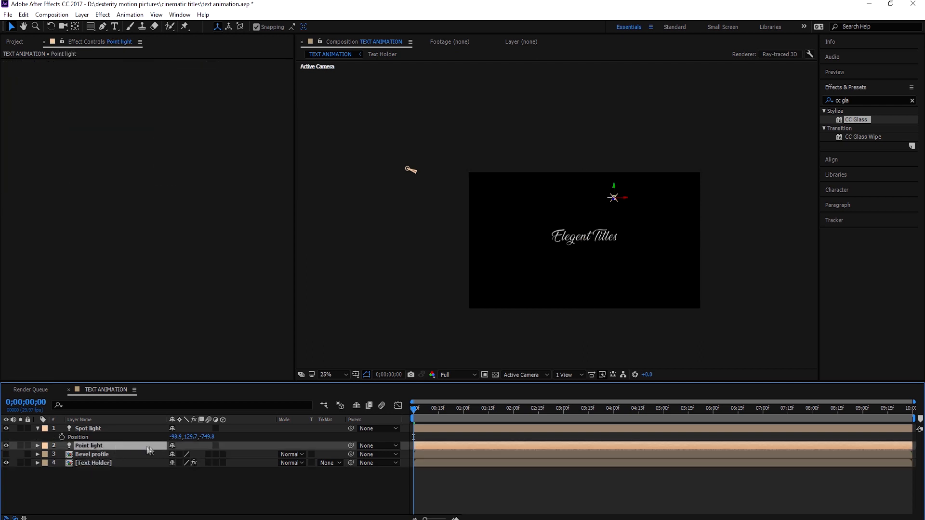
scroll(559, 206, "up", 1)
key("p")
left_click(235, 493)
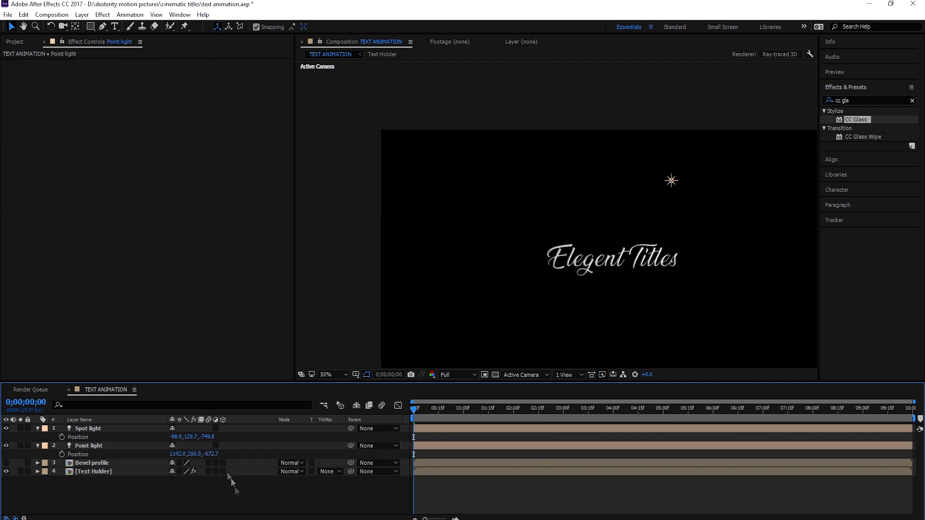
left_click(38, 428)
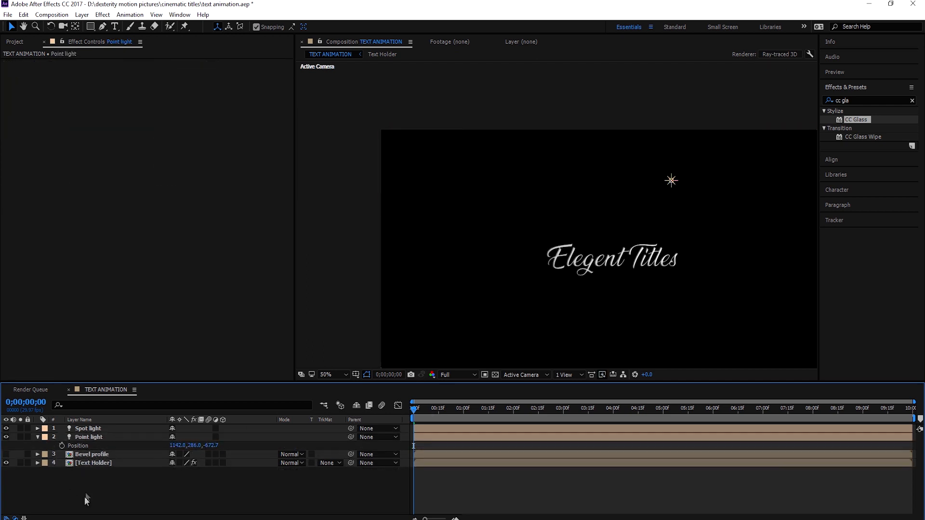
left_click(38, 437)
Open the Text Holder composition and change the fill color of the Elegent Titles text to gray
left_click(88, 453)
double_click(88, 454)
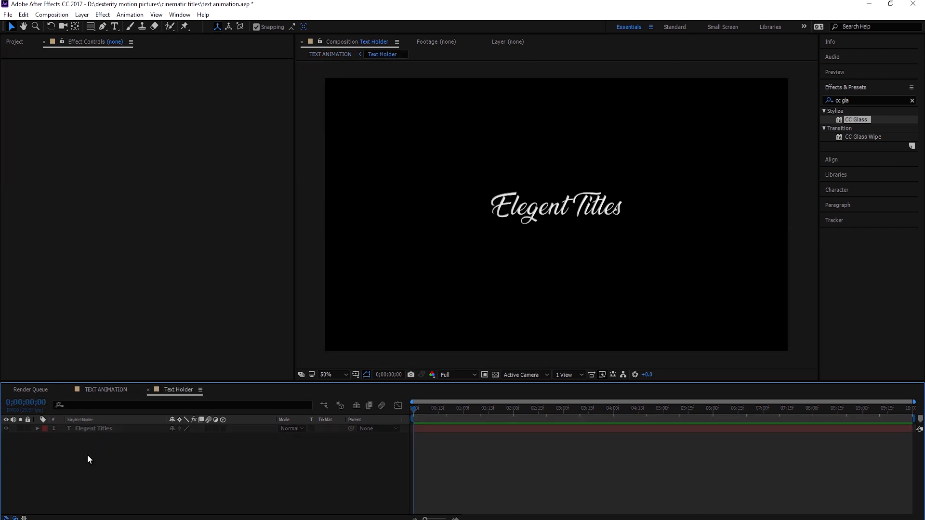
left_click(96, 426)
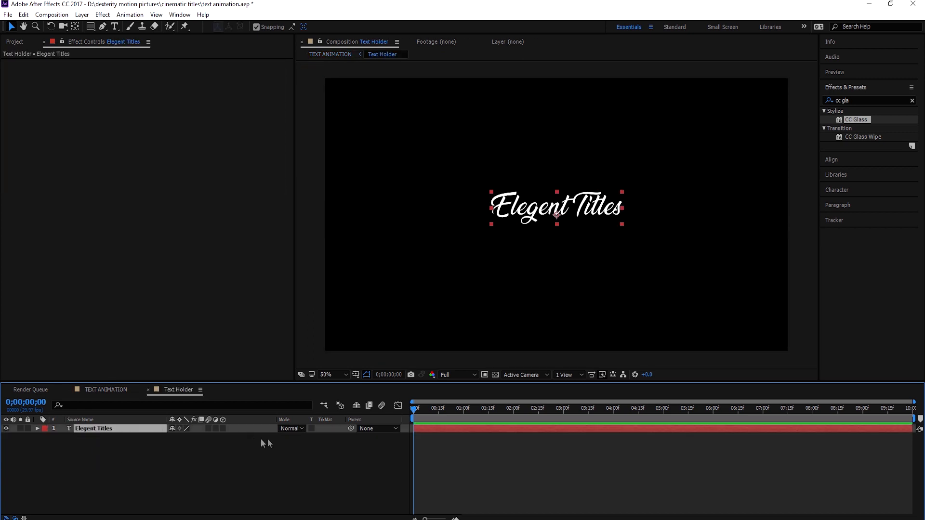
left_click(838, 190)
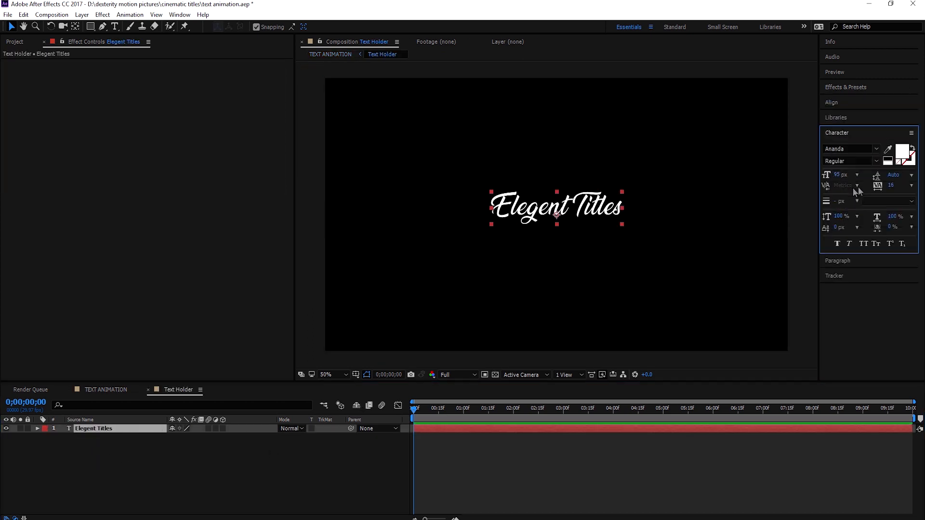
left_click(903, 154)
mouse_move(546, 402)
left_mouse_down()
mouse_move(549, 419)
mouse_move(549, 396)
left_mouse_up()
left_click(757, 324)
left_click(177, 450)
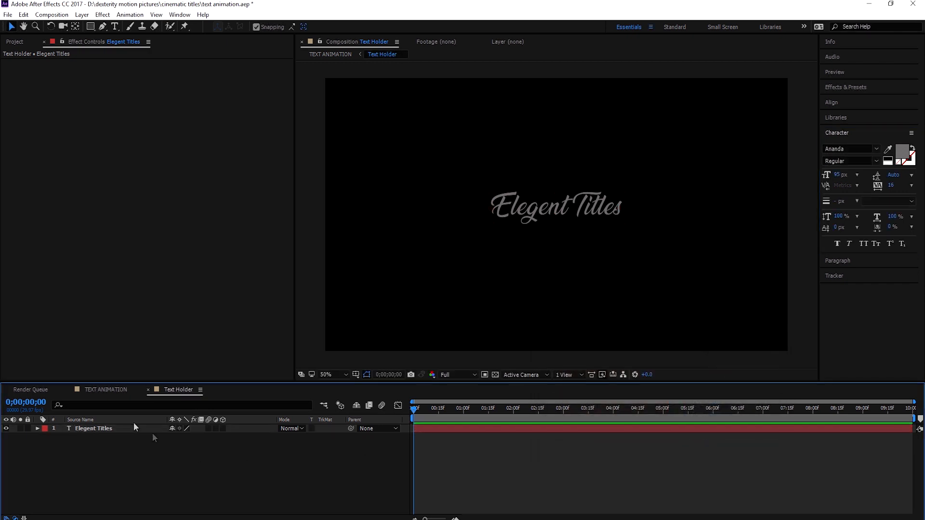
Return to the TEXT ANIMATION composition and examine the lighting on the title up close
left_click(106, 388)
scroll(517, 301, "up", 1)
left_click_drag(578, 279, 447, 174)
scroll(504, 192, "down", 1)
left_click_drag(504, 194, 506, 204)
scroll(506, 204, "up", 1)
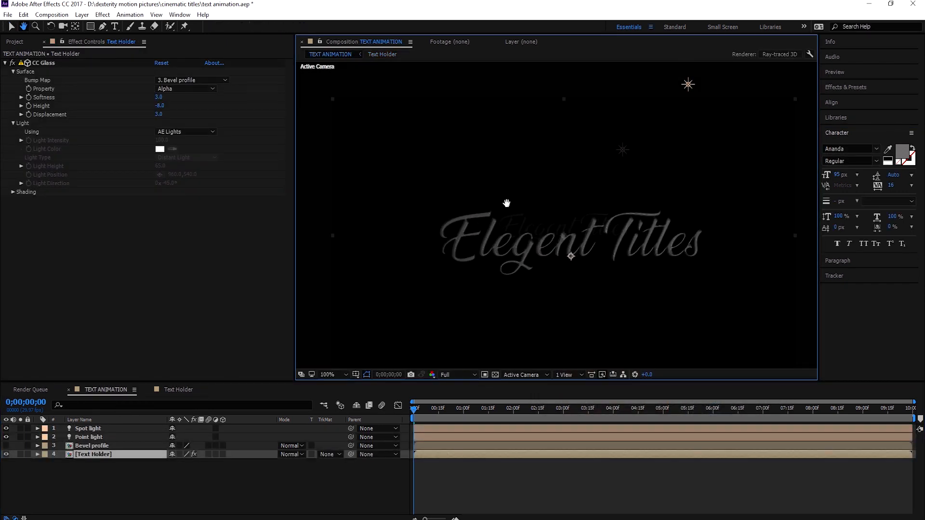
key("v")
Raise the Spot light's intensity to 450%
left_click(79, 485)
left_click(89, 429)
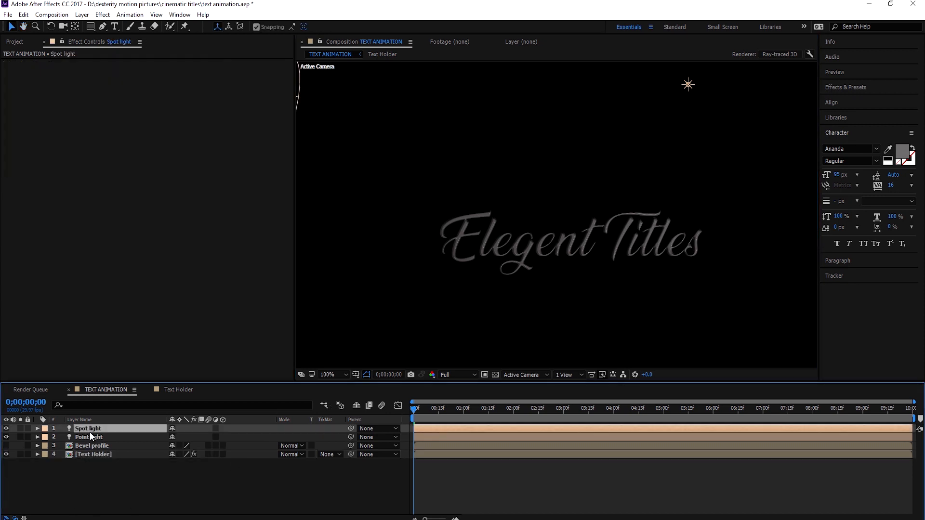
key("t")
left_click_drag(174, 446, 318, 444)
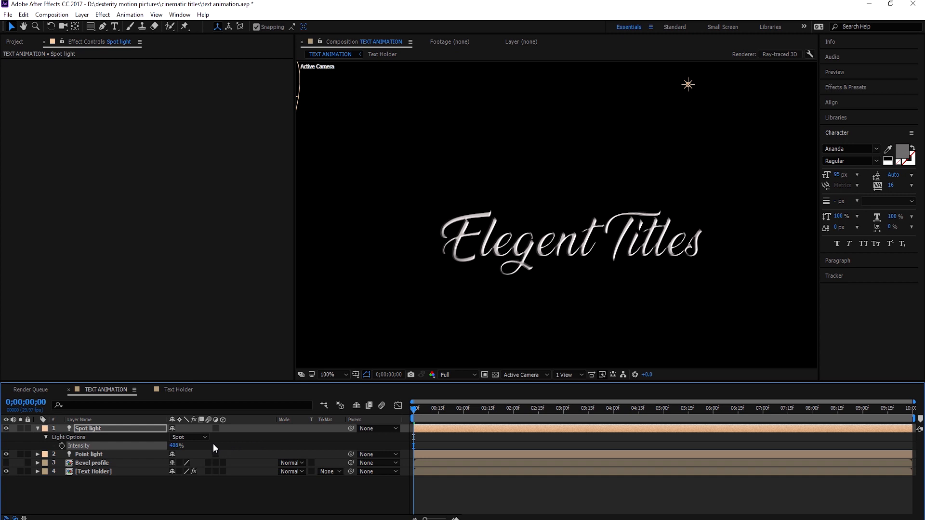
left_click_drag(176, 445, 201, 448)
left_click(178, 445)
type("45")
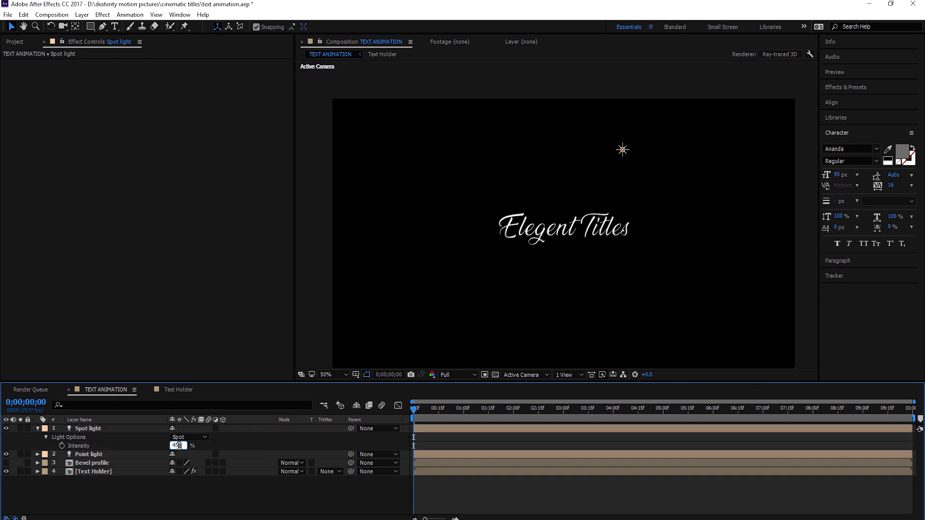
type("0")
left_click(200, 494)
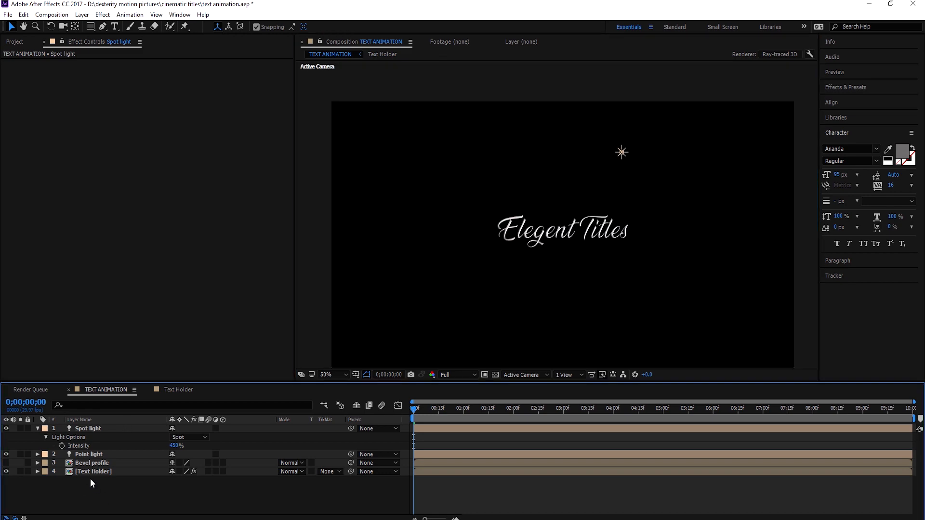
Find the CC Light Sweep effect and apply it to the Text Holder layer
left_click(93, 471)
left_click(94, 472)
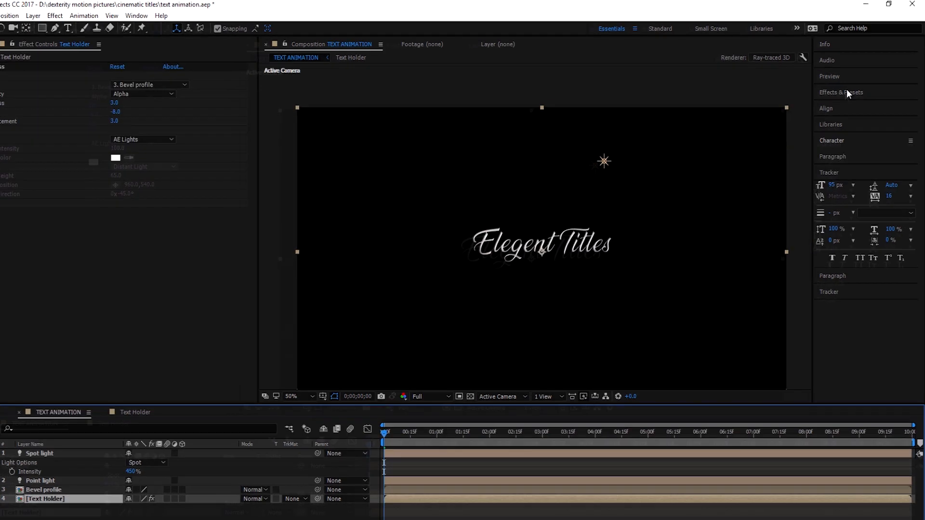
left_click(845, 86)
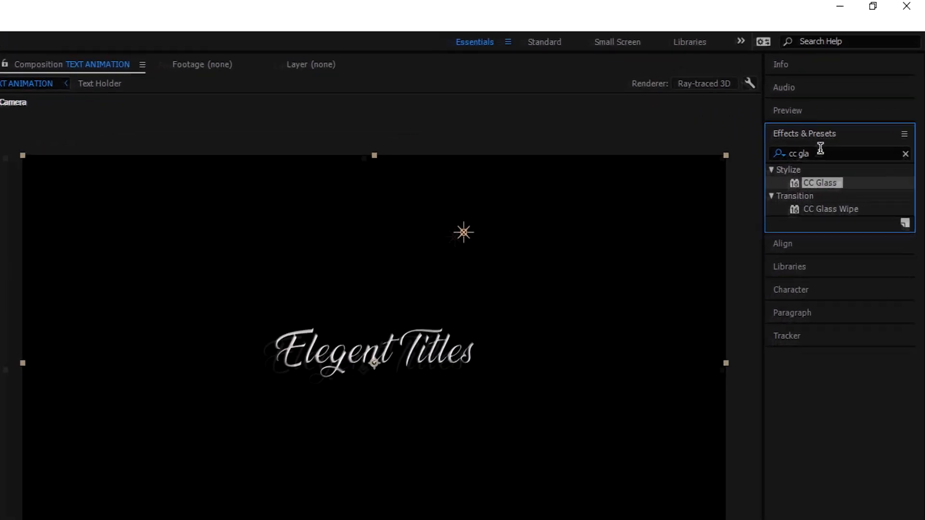
type("cc li")
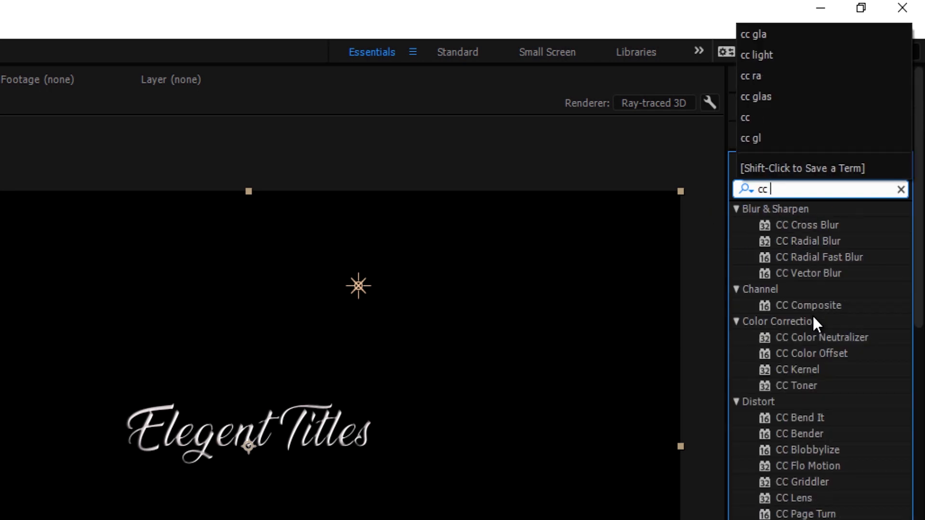
type("ght")
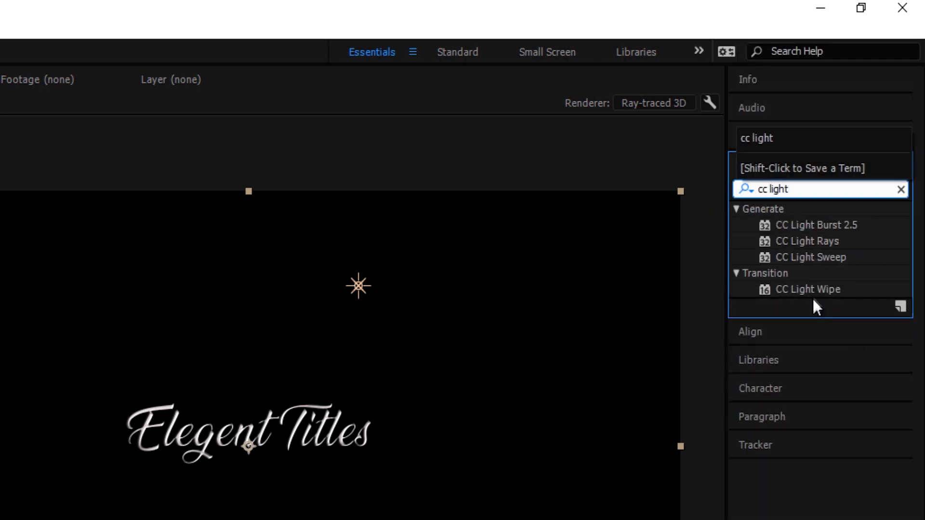
left_click_drag(823, 258, 0, 519)
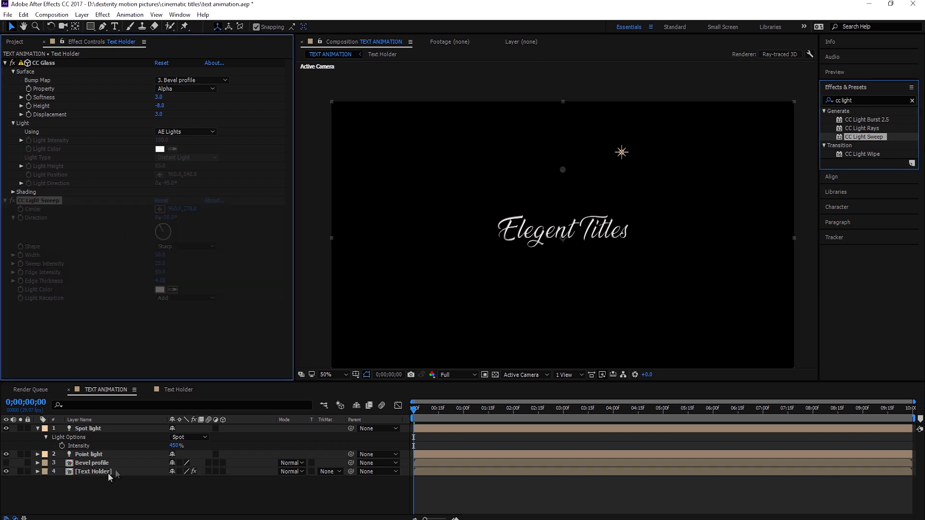
Set the light sweep's direction to about -118°, its center to 960, 509 and its width to 5
key("/")
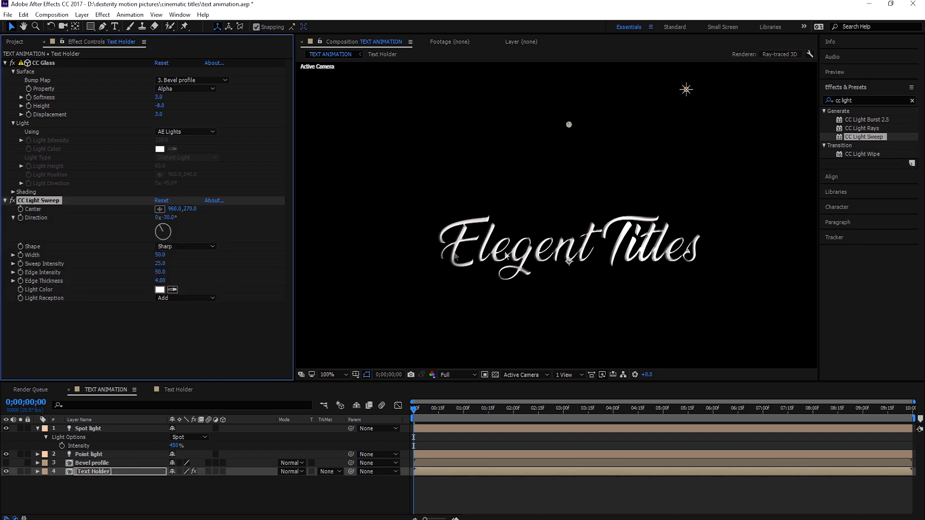
left_click_drag(164, 230, 296, 216)
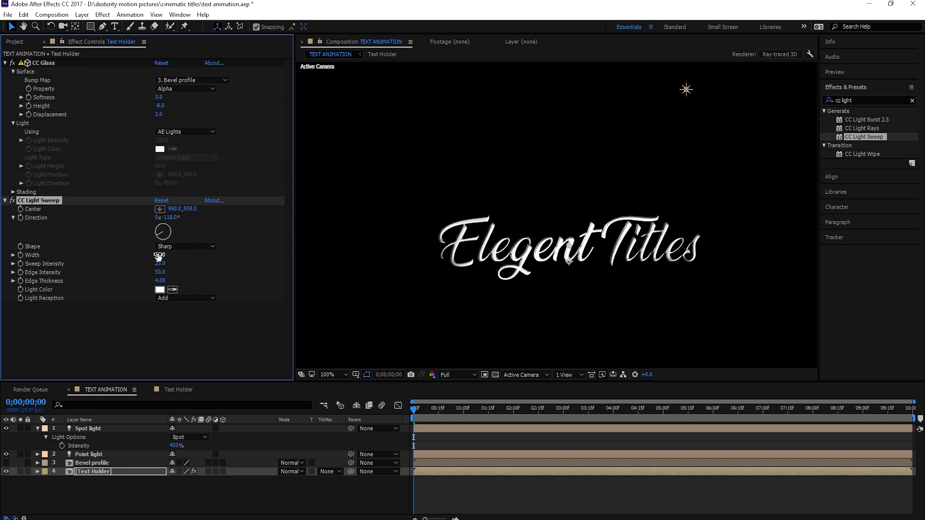
left_click_drag(159, 254, 135, 254)
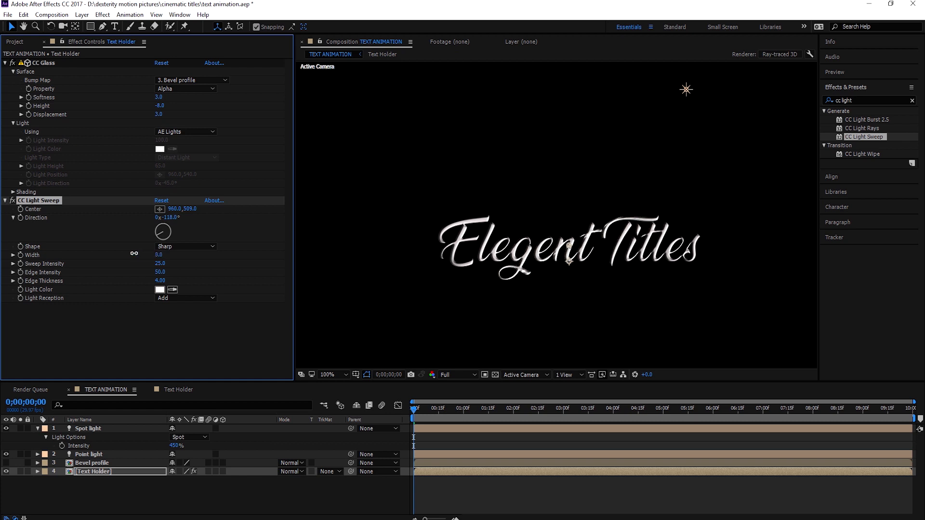
left_click(158, 254)
left_click(205, 258)
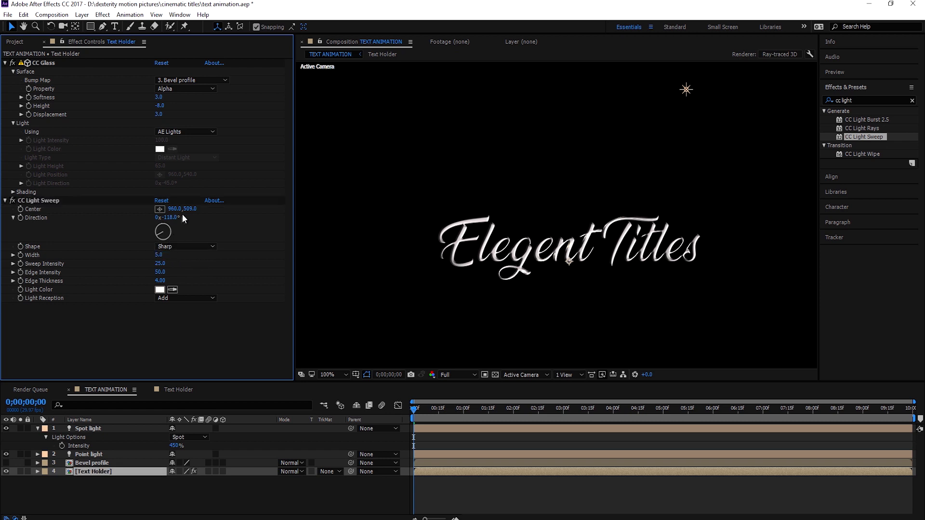
Turn the light sweep's direction to -92° and move its center to 960, 521, then inspect the title
left_click_drag(157, 234, 196, 210)
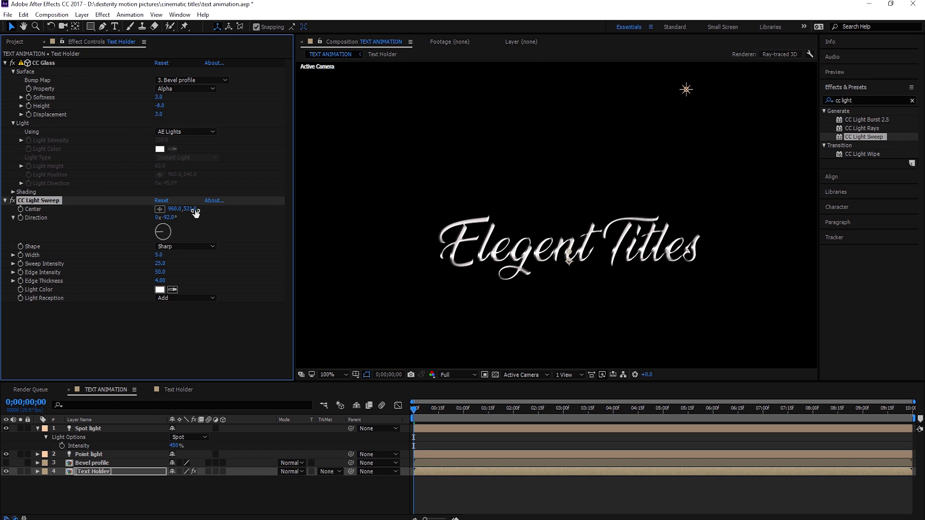
left_click(444, 480)
scroll(524, 250, "down", 2)
scroll(525, 250, "up", 3)
scroll(504, 213, "down", 2)
left_click_drag(489, 226, 515, 243)
key("v")
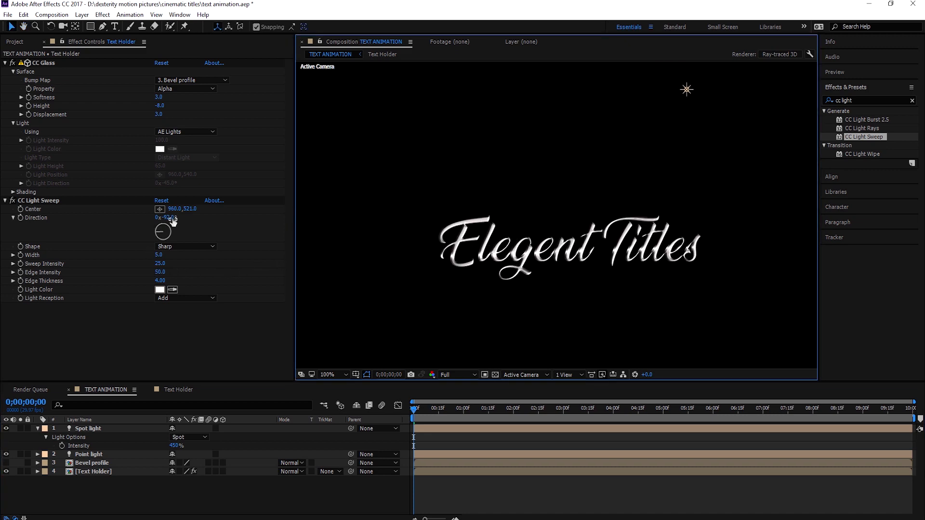
Set the light sweep's sweep intensity to 26 and its edge intensity to 84
left_click_drag(161, 264, 166, 264)
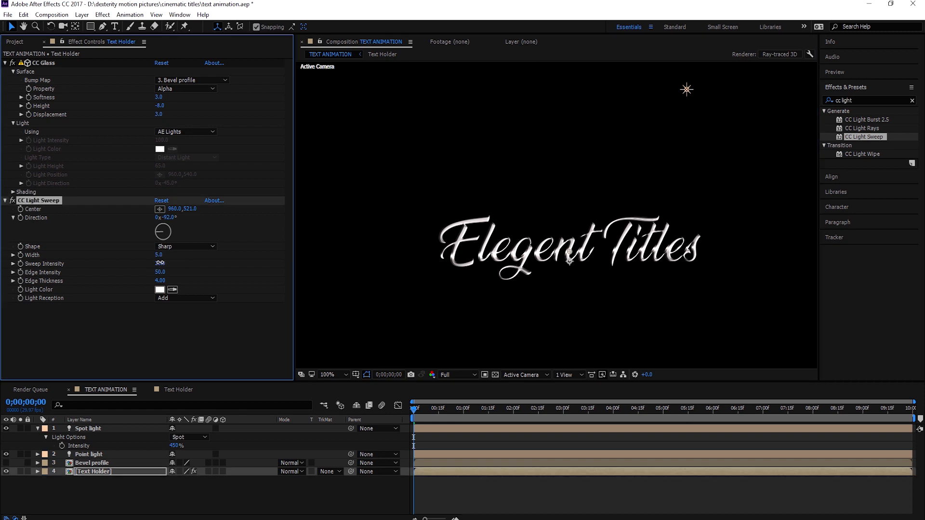
left_click_drag(160, 272, 167, 268)
left_click(494, 481)
key("h")
mouse_move(457, 315)
left_mouse_down()
mouse_move(464, 300)
mouse_move(463, 308)
left_mouse_up()
key("v")
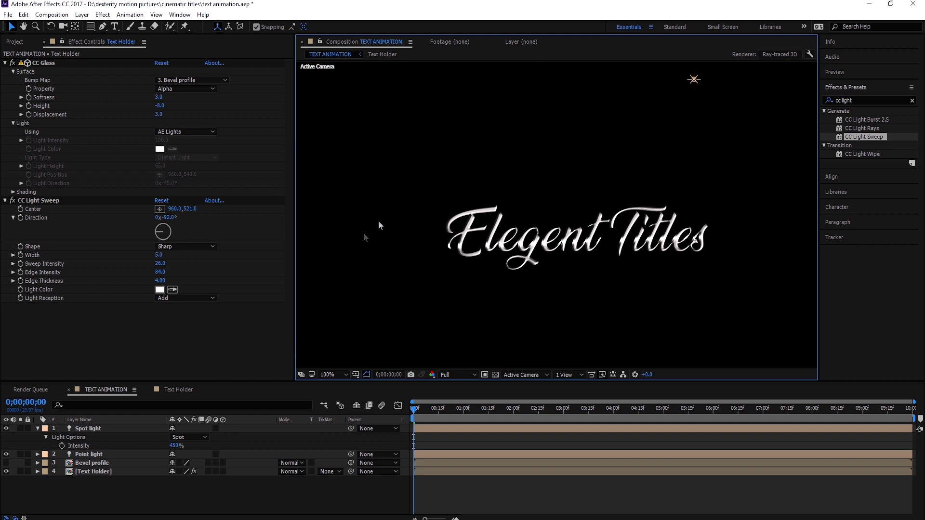
Pre-compose the two lights, Bevel profile and Text Holder layers into a composition named Metal Text
left_click(89, 472)
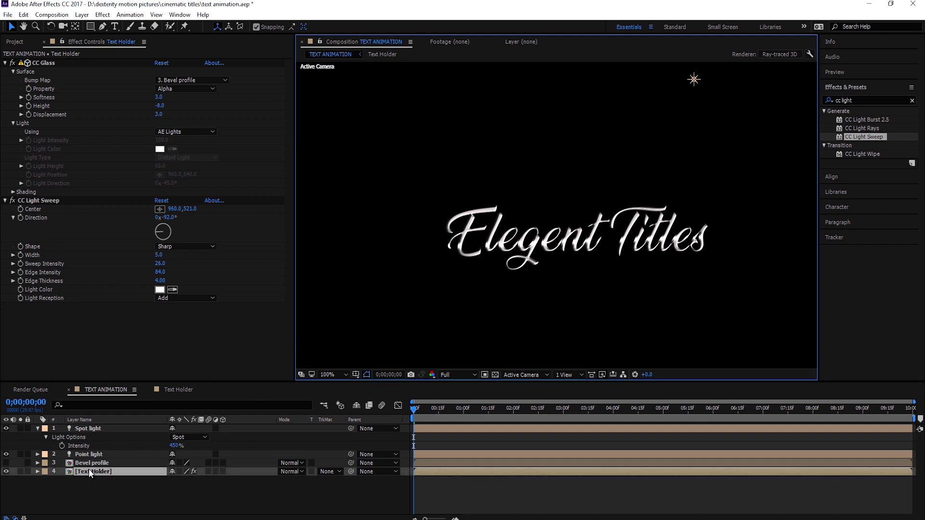
left_click(87, 429, "shift")
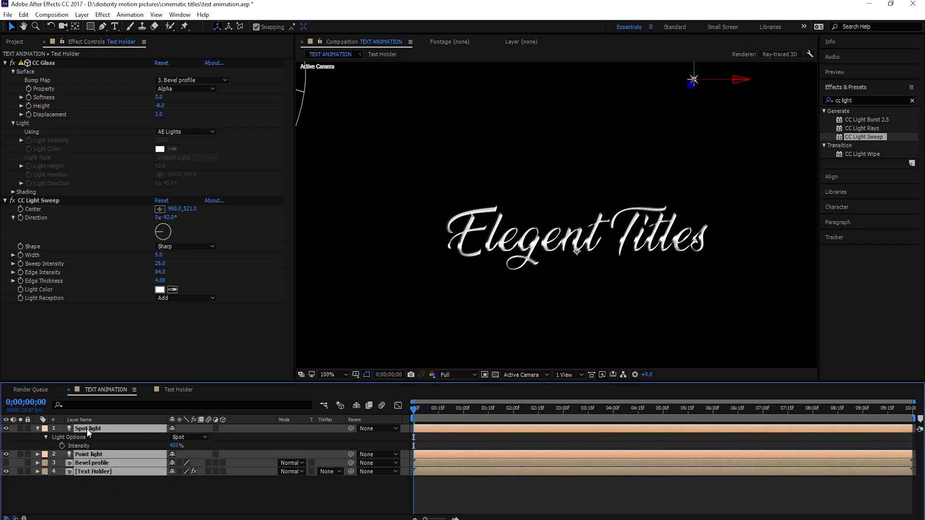
right_click(87, 430)
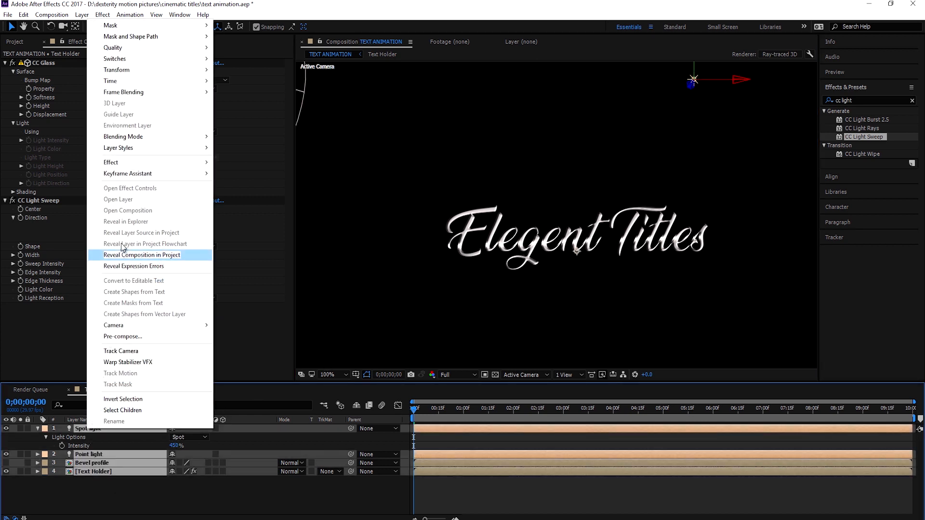
left_click(122, 337)
type("Meta")
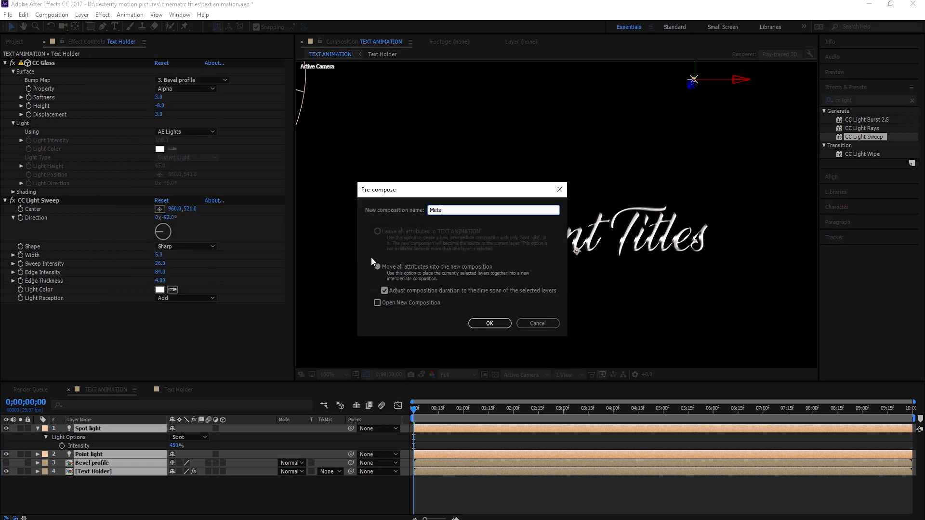
type("l Text")
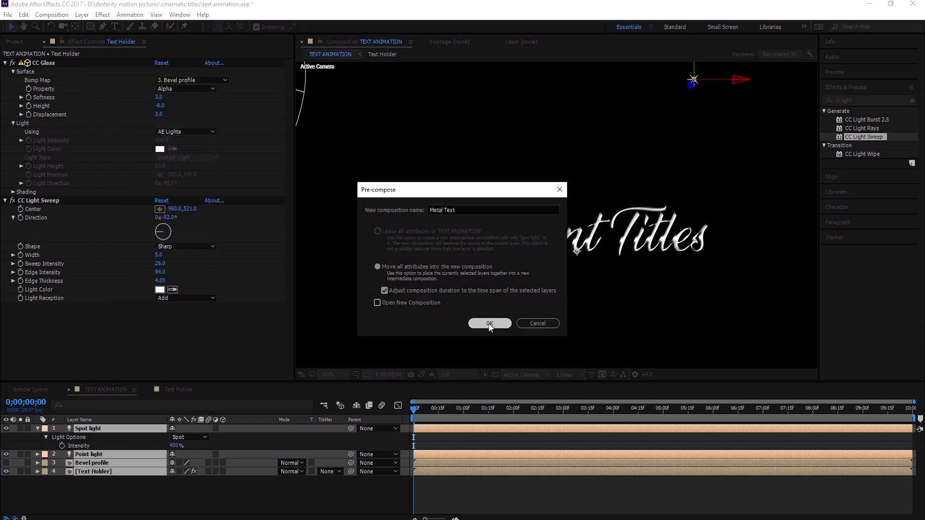
left_click(490, 323)
Create a 1920 × 1080 px black solid named BG and place it beneath the Metal Text layer
right_click(113, 453)
mouse_move(145, 358)
left_click(265, 384)
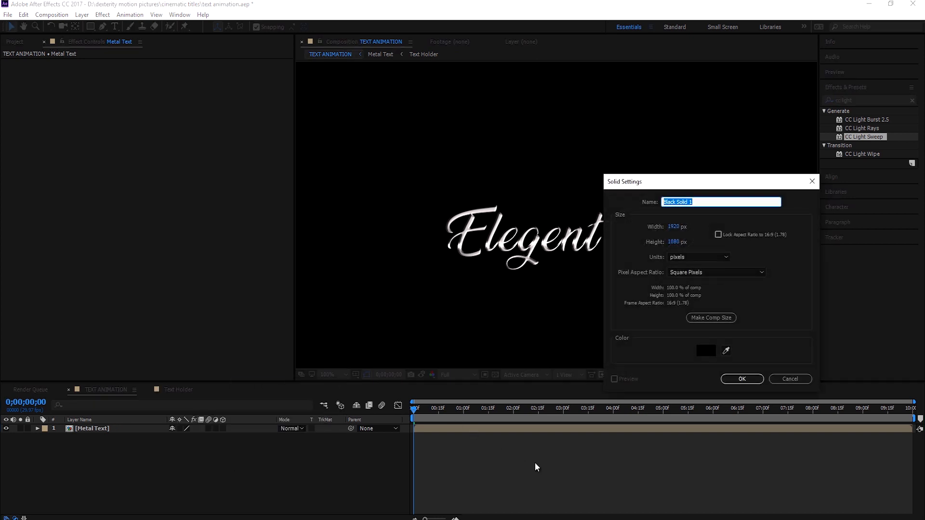
type("BG")
left_click(741, 379)
right_click(181, 464)
left_click(93, 428)
left_click_drag(94, 429, 100, 450)
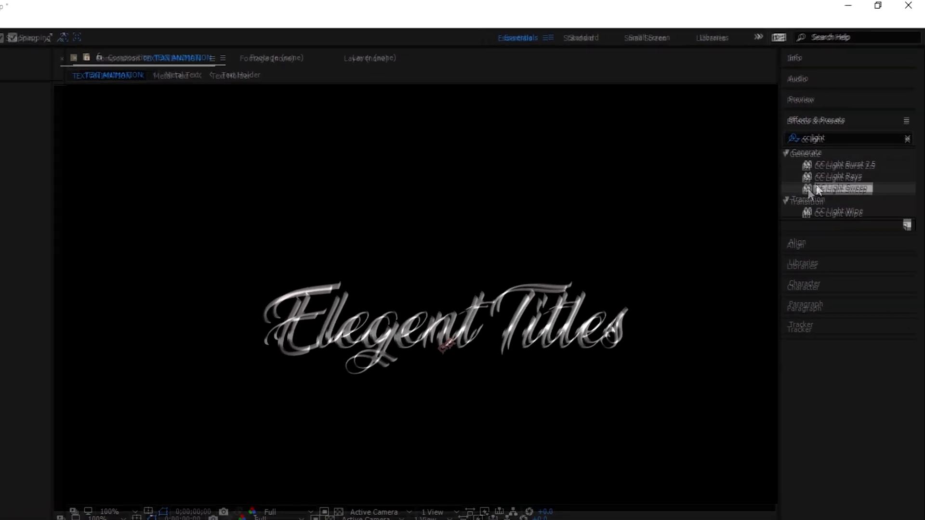
Find the 4-Color Gradient effect and apply it to the BG layer
left_click_drag(848, 107, 827, 107)
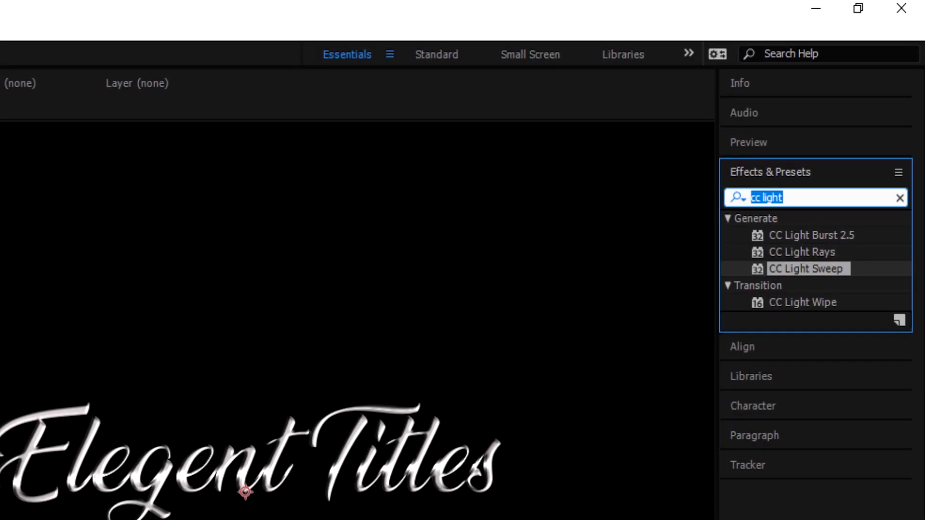
type("4-c")
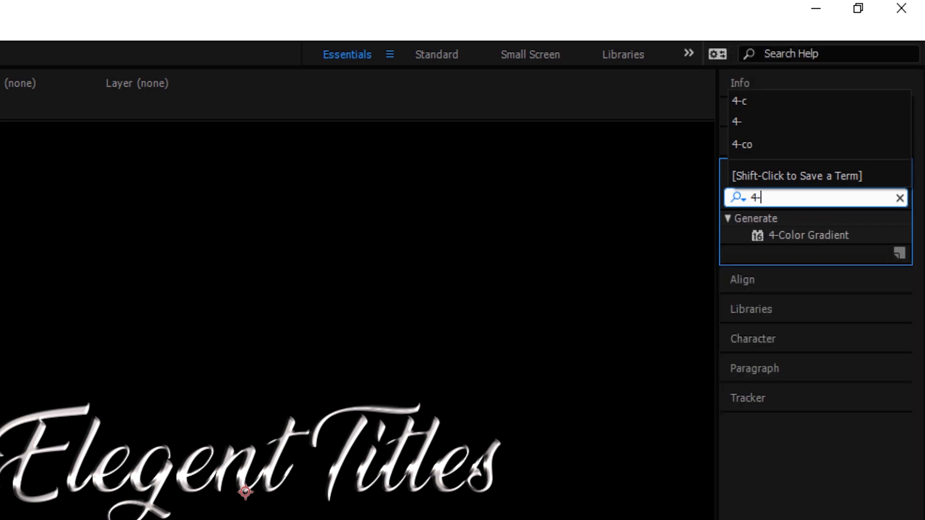
left_click_drag(809, 235, 126, 440)
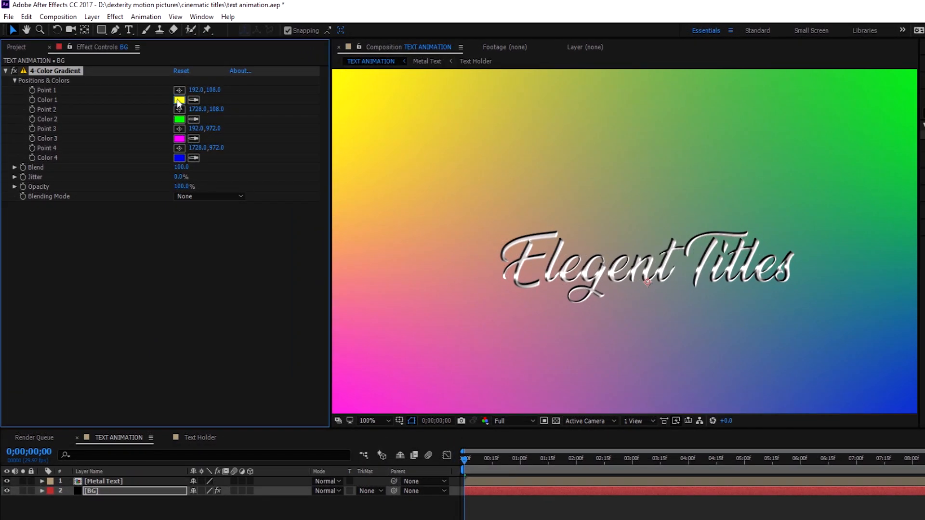
Set Color 1 and Color 4 of the BG gradient to black
left_click(179, 99)
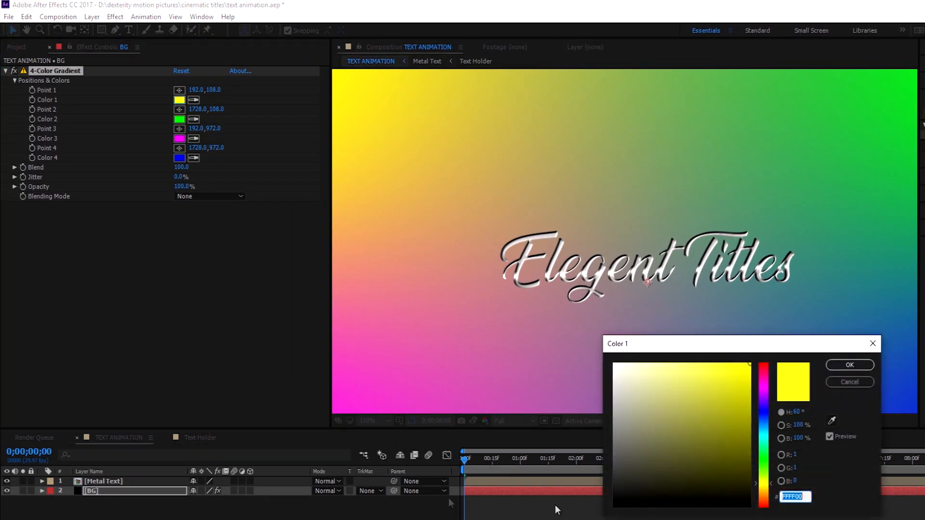
left_click(614, 506)
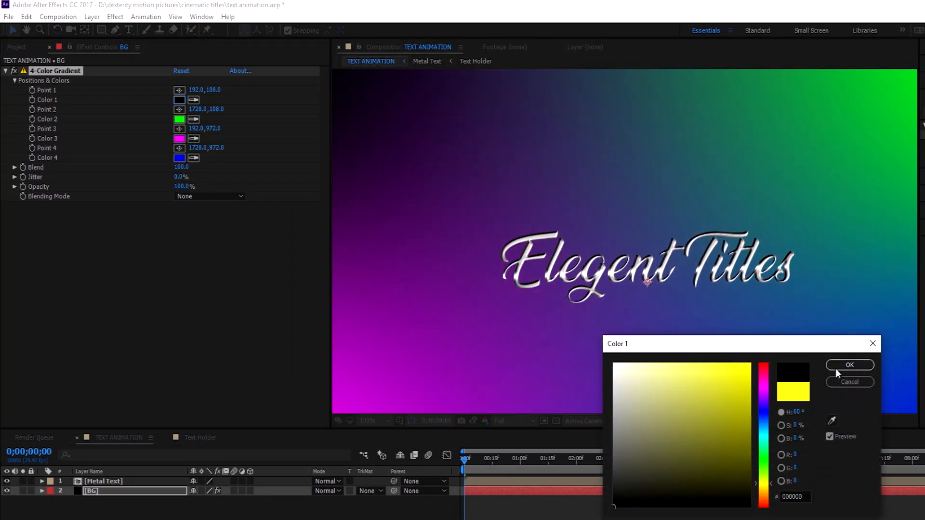
left_click_drag(617, 504, 613, 517)
left_click(850, 365)
scroll(661, 234, "down", 2)
left_click(182, 159)
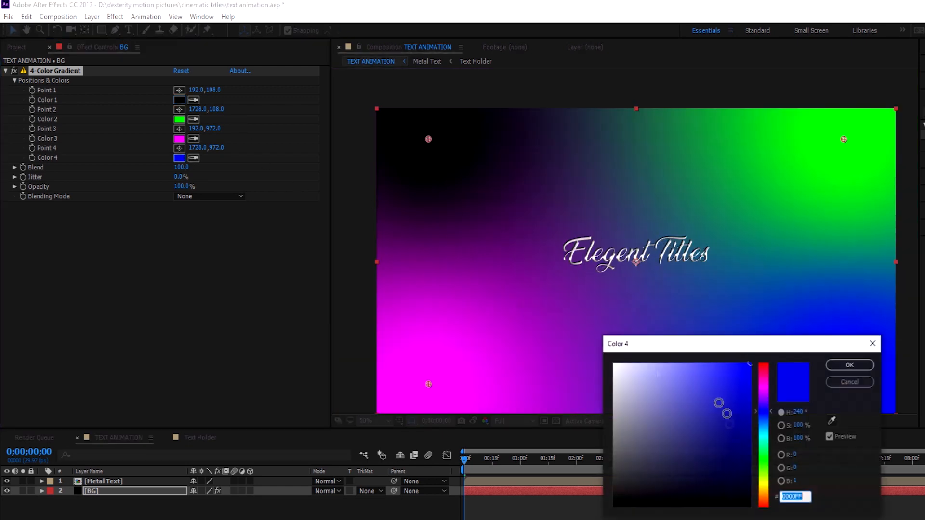
left_click(615, 514)
left_click(851, 365)
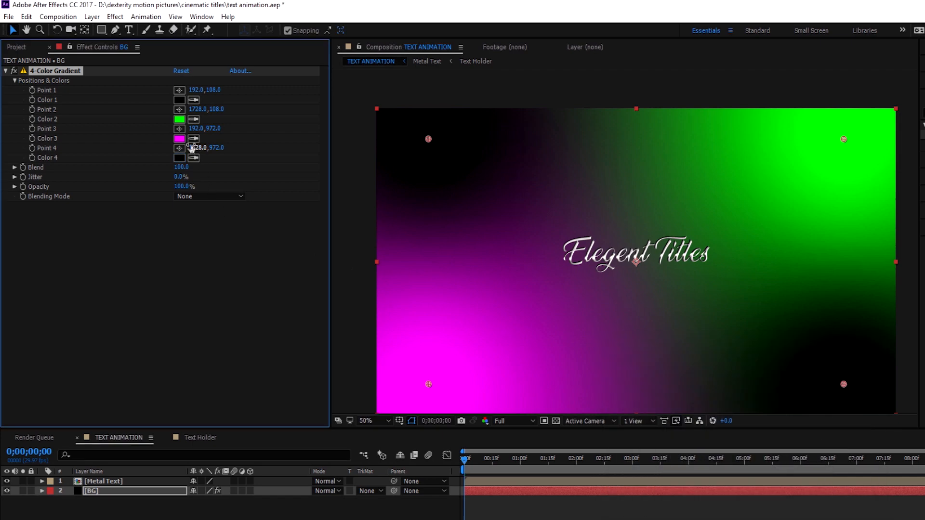
Set Color 2 of the BG gradient to dark blue 000A65
left_click(182, 121)
left_click(765, 408)
mouse_move(733, 400)
left_mouse_down()
mouse_move(747, 434)
mouse_move(763, 417)
left_mouse_up()
left_click_drag(739, 448, 751, 450)
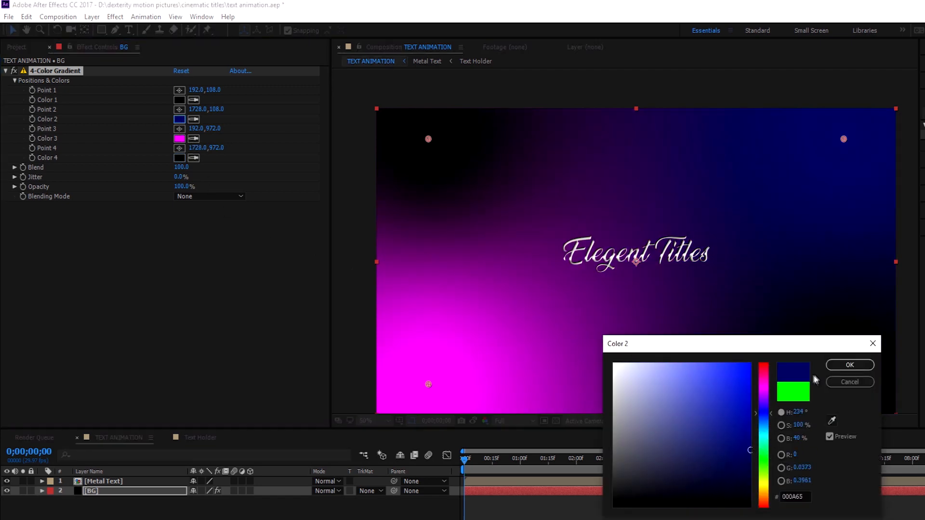
left_click(850, 364)
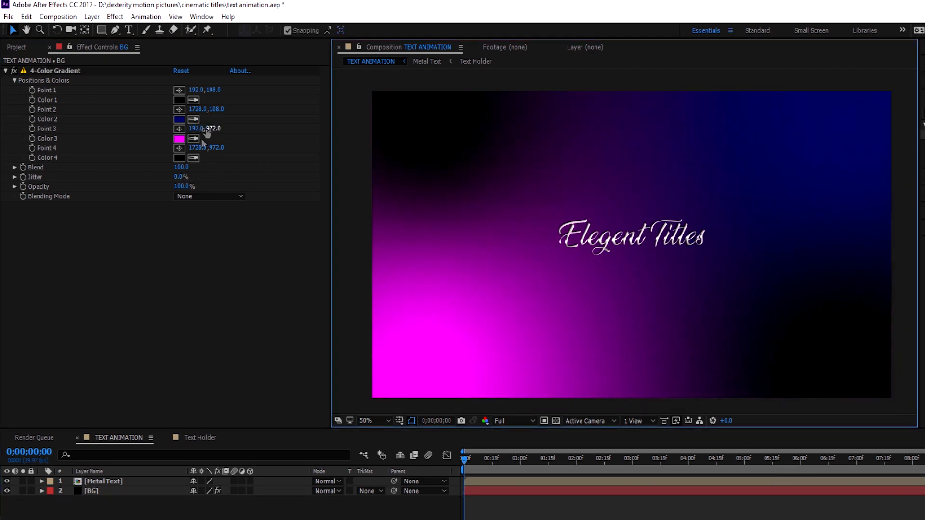
Match Color 3 of the BG gradient to Color 2's dark blue by sampling it with the eyedropper
left_click(195, 138)
left_click(180, 120)
left_click(400, 503)
left_click(484, 452)
key("v")
Create a 1920 × 1080 px black solid named Fractal Noise
right_click(100, 461)
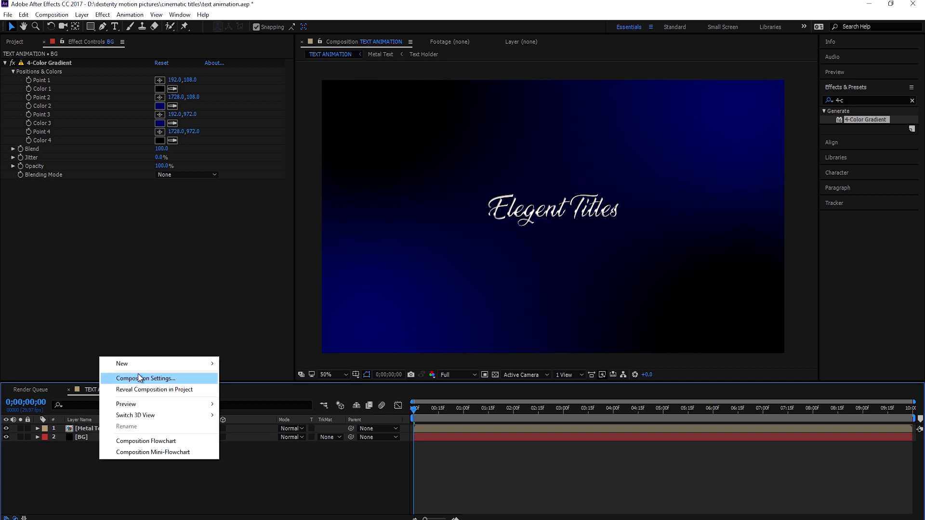
mouse_move(139, 369)
left_click(241, 389)
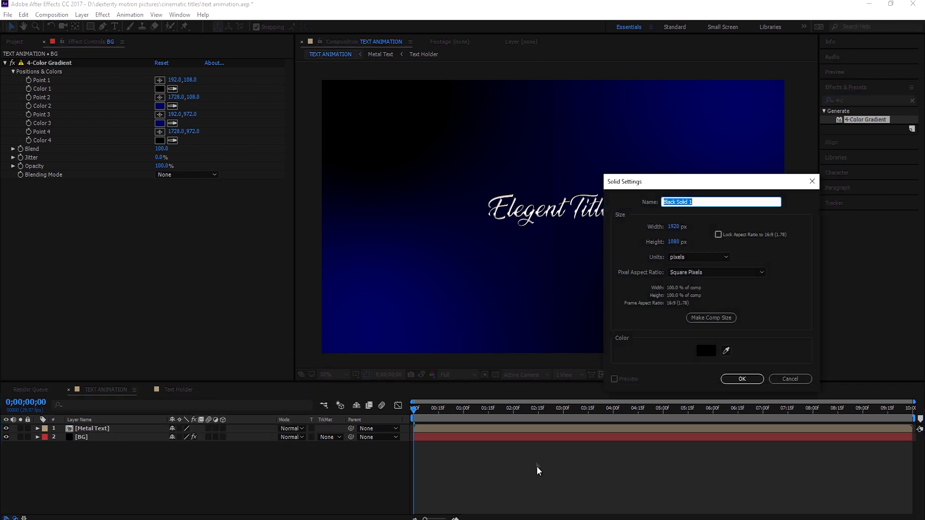
type("FR")
left_click(742, 379)
Find the Fractal Noise effect and apply it to the Fractal Noise solid
left_click(768, 194)
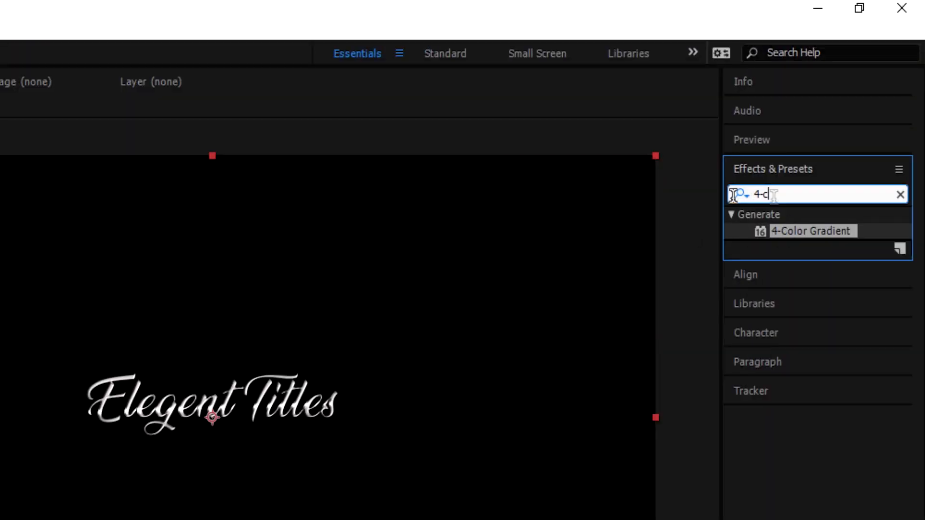
type("frac")
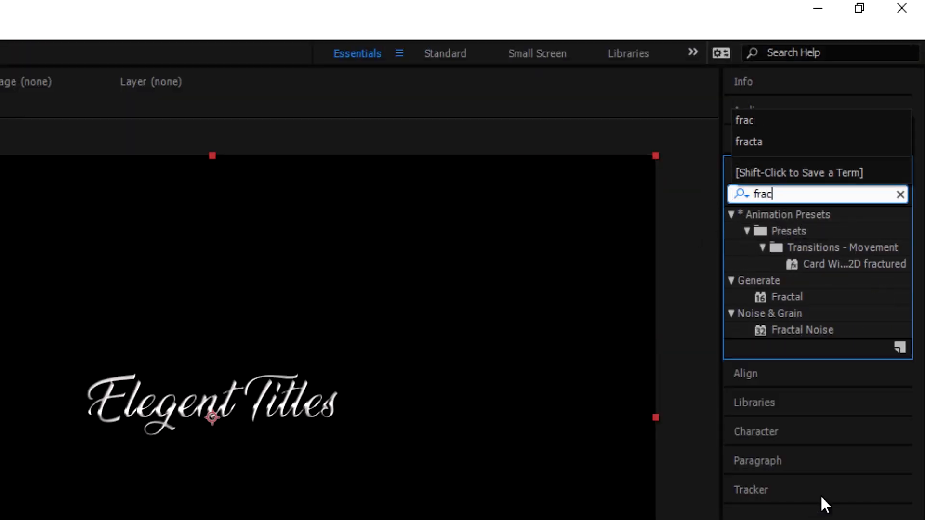
left_click_drag(807, 330, 90, 438)
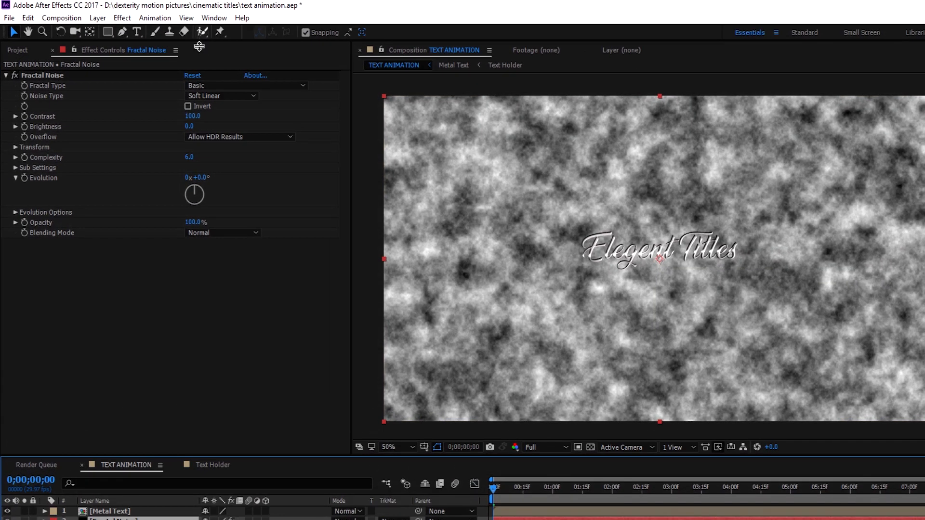
Set the effect's Fractal Type to Dynamic Progressive and Noise Type to Spline, with Invert enabled
left_click(171, 72)
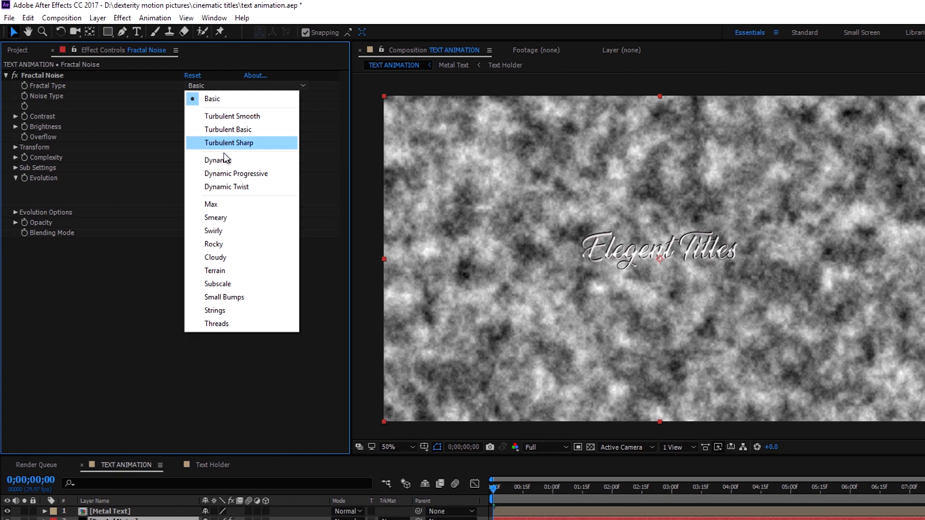
left_click(223, 173)
left_click(215, 100)
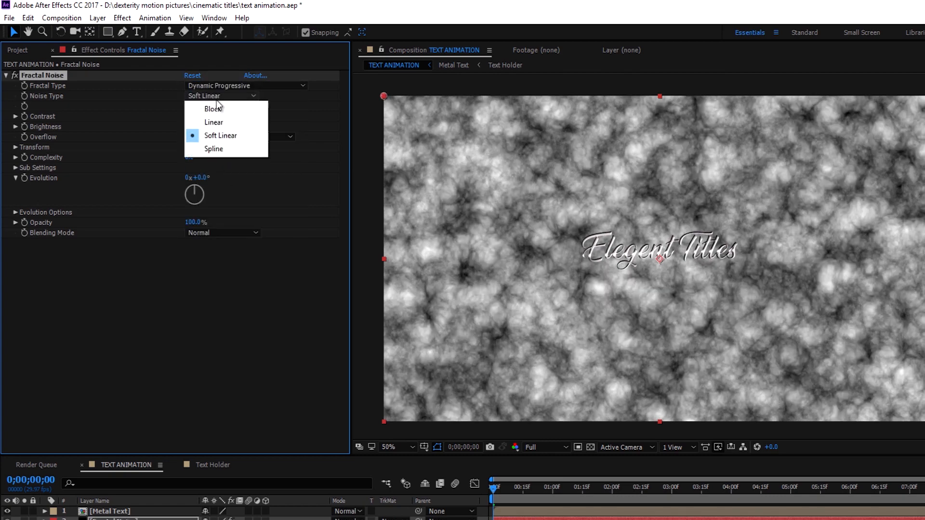
left_click(217, 148)
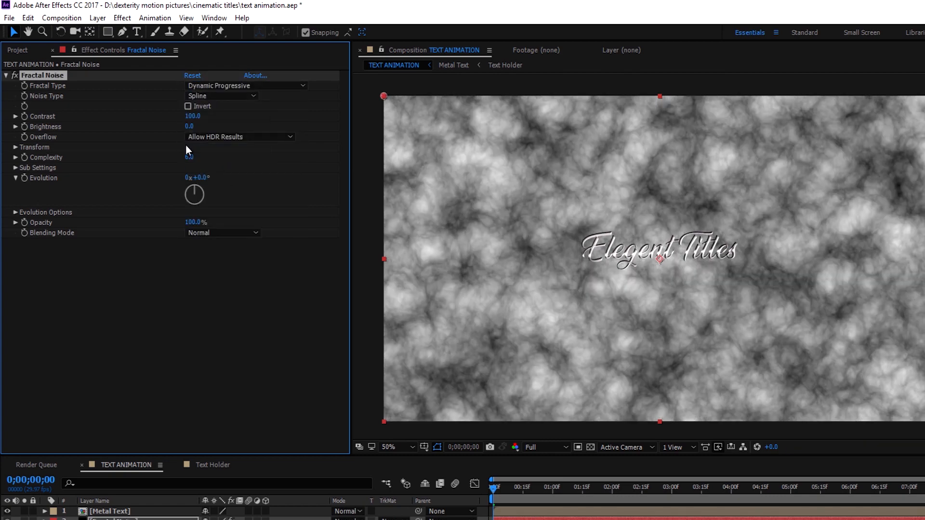
left_click(188, 106)
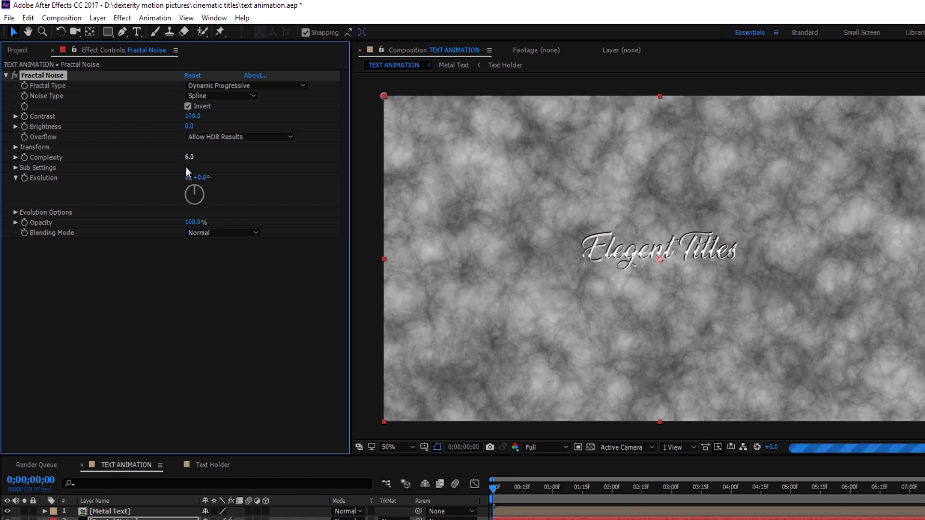
Set the fractal noise Contrast to 232 and Brightness to -31
left_click_drag(192, 116, 230, 115)
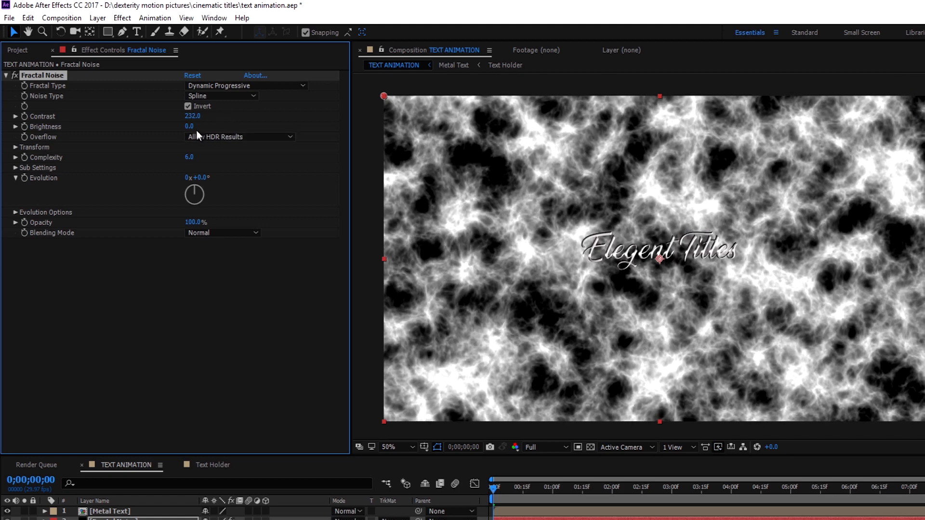
left_click_drag(189, 126, 176, 130)
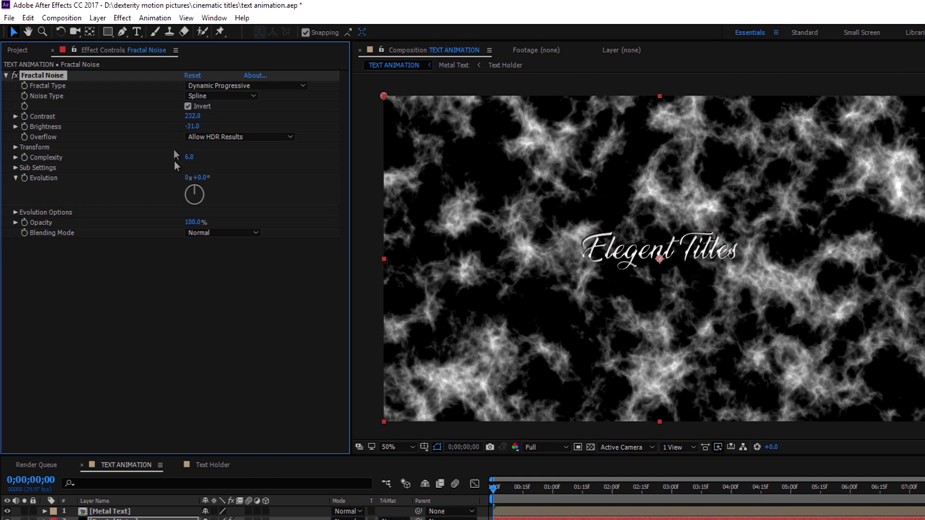
Set the fractal noise's uniform Scale to 580 and its Complexity to 20
left_click(15, 147)
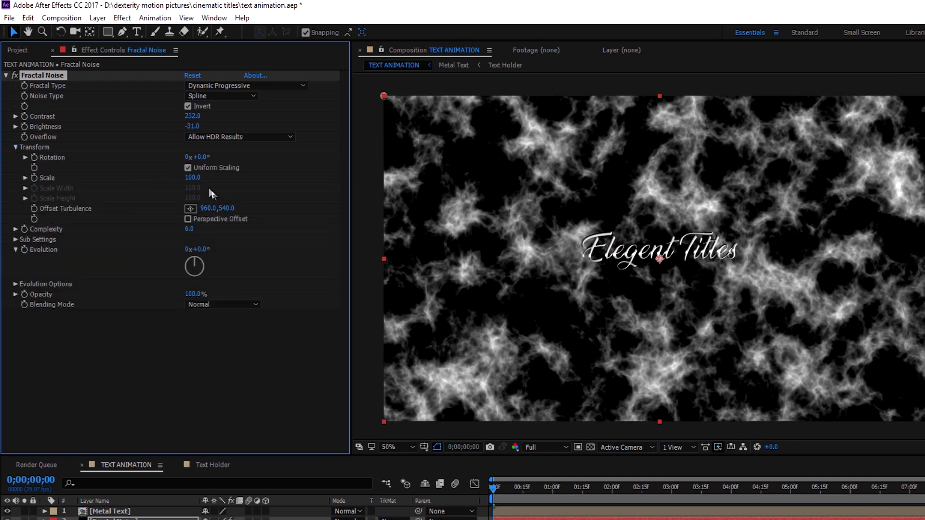
left_click(188, 179)
key("Return")
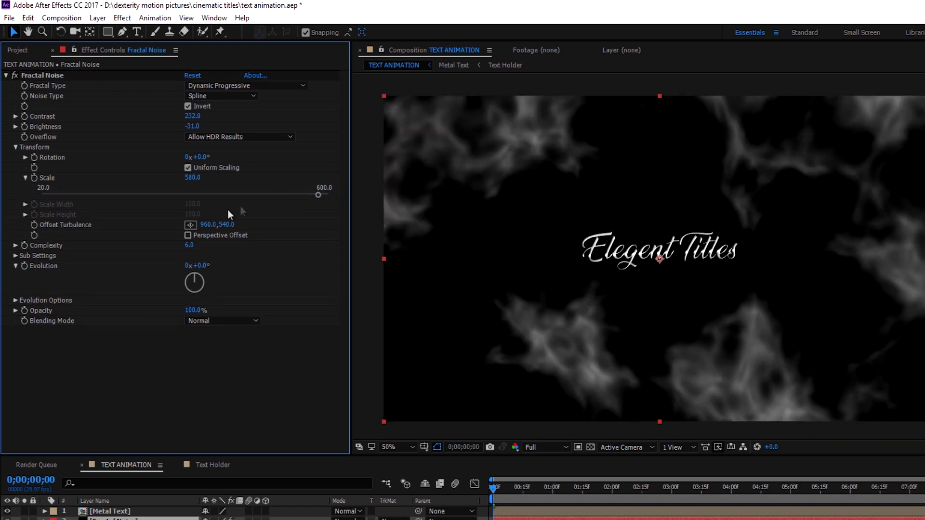
left_click(16, 147)
left_click(193, 156)
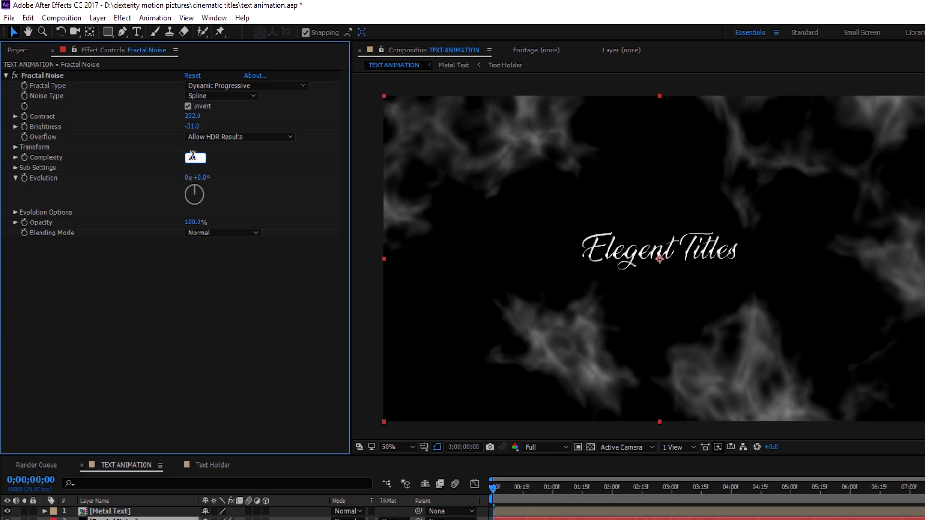
key("Return")
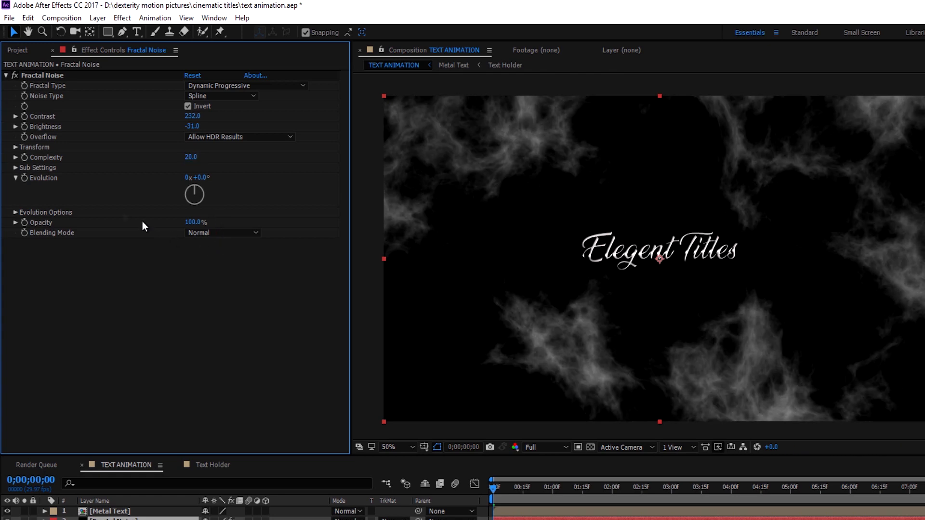
In the noise's Sub Settings, set Sub Influence to 190% and Sub Scaling to 130
left_click(16, 167)
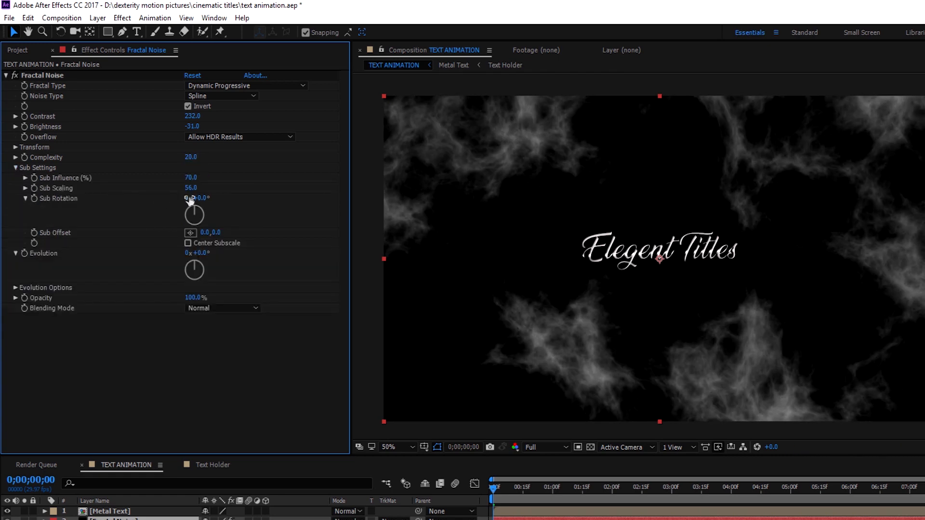
left_click(191, 178)
type("190")
key("Return")
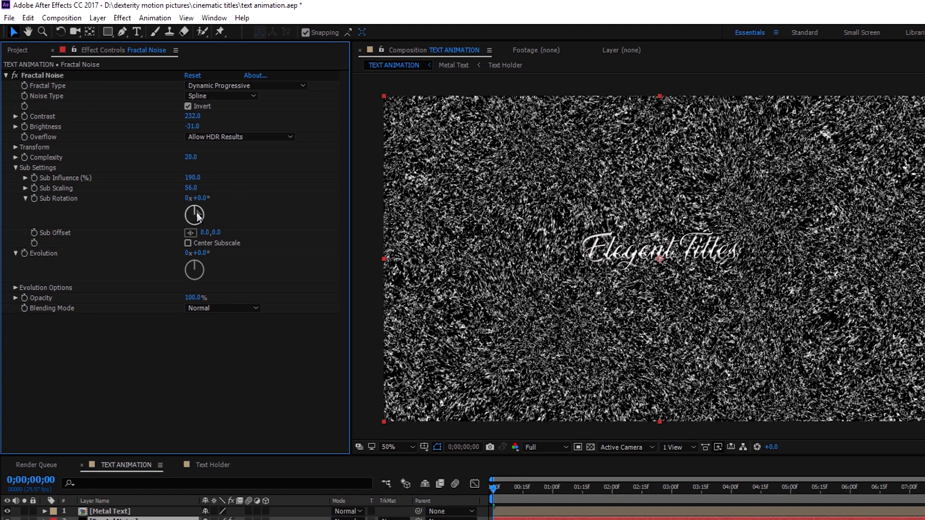
left_click_drag(192, 188, 240, 187)
left_click(194, 188)
type("30")
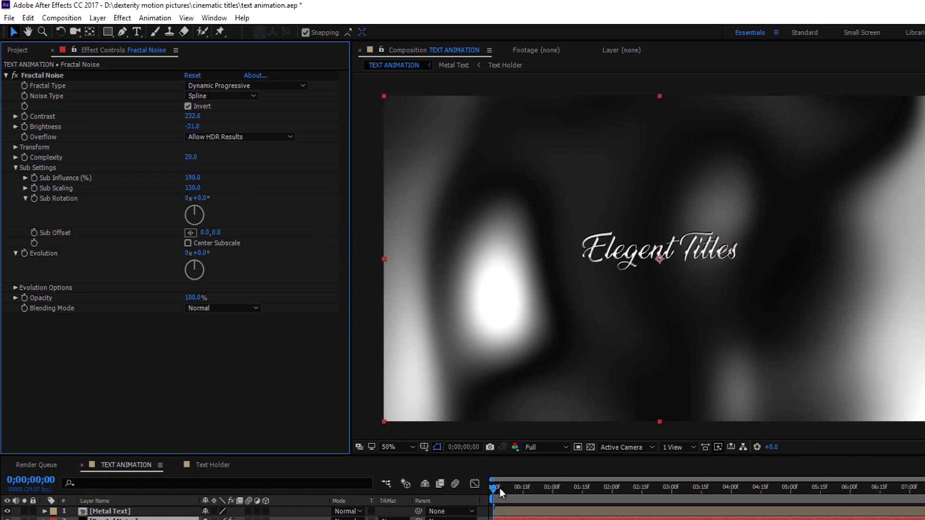
Set the fractal noise's Sub Rotation to -30°
left_click_drag(499, 489, 495, 487)
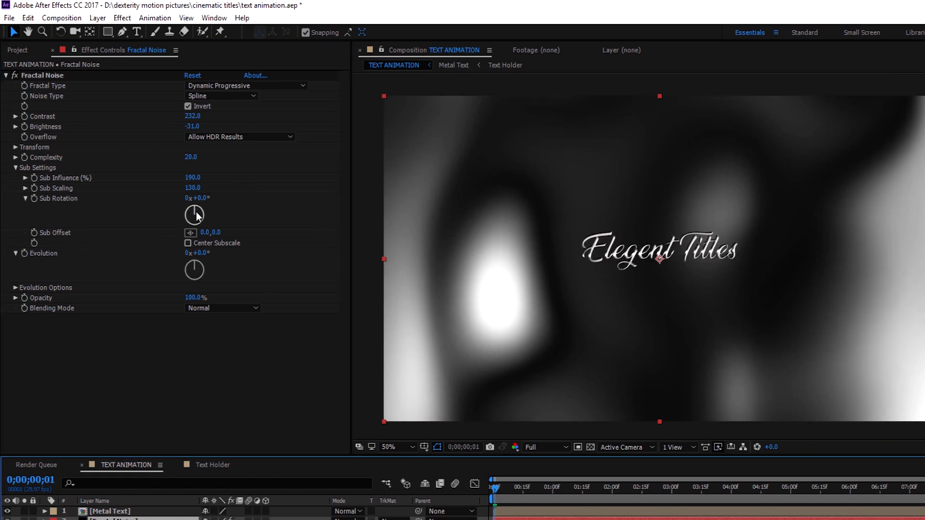
left_click_drag(197, 211, 193, 215)
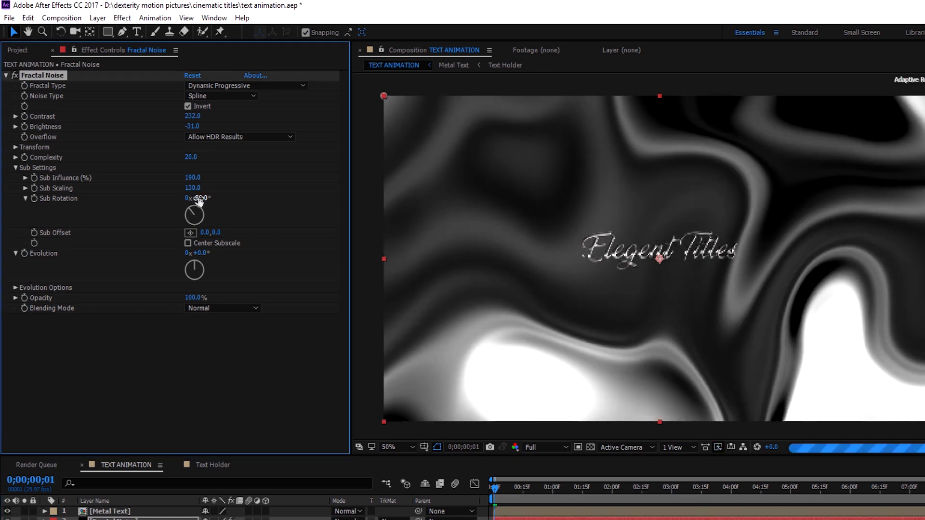
left_click(198, 197)
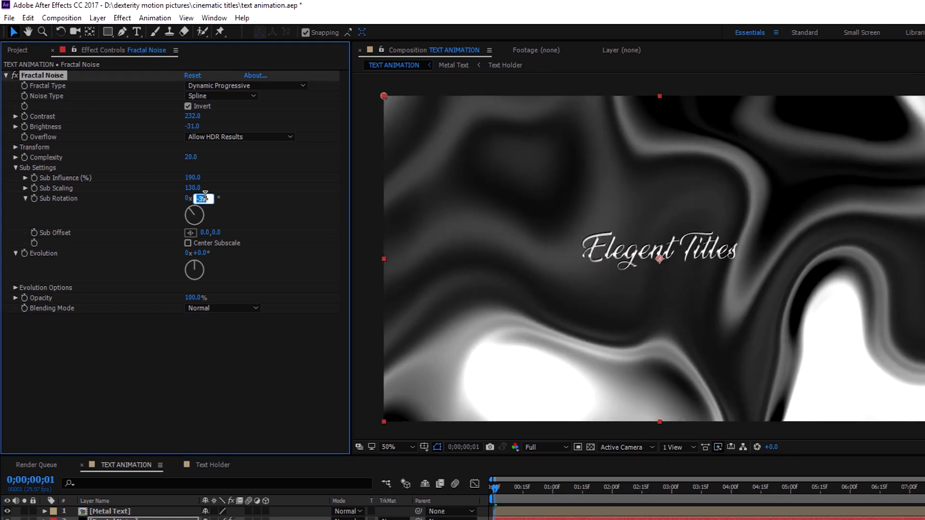
type("-30")
left_click(244, 210)
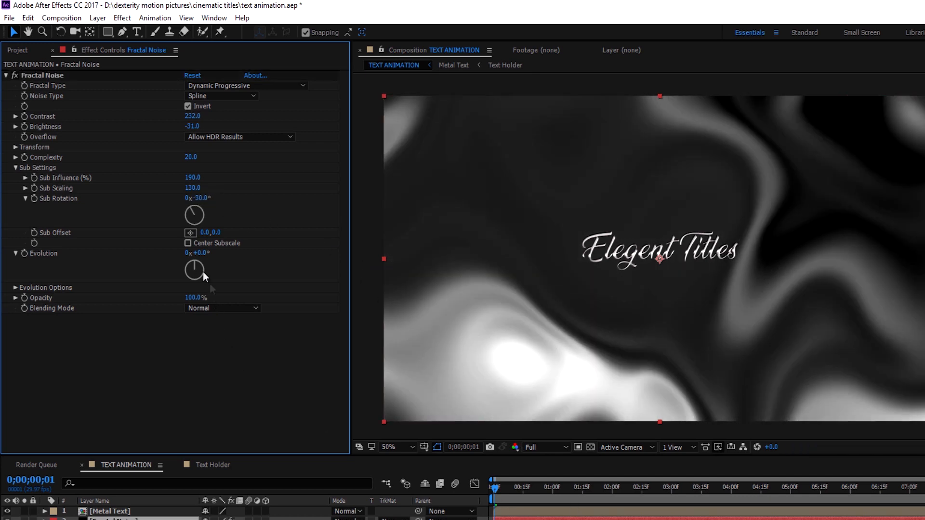
Try an Evolution of 52° and a Sub Rotation of -39° on the noise at the first frame
left_click_drag(498, 489, 813, 489)
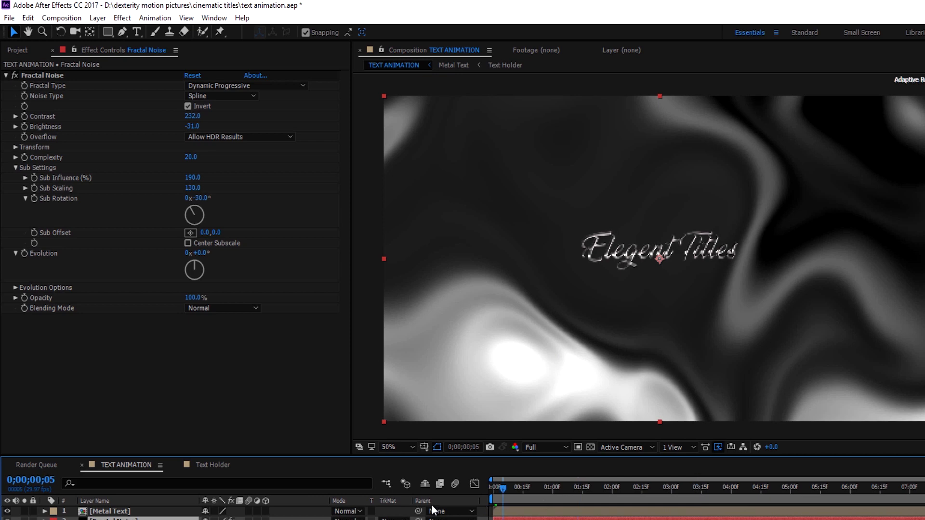
key("Home")
mouse_move(194, 270)
left_mouse_down()
mouse_move(204, 260)
mouse_move(216, 277)
mouse_move(187, 276)
mouse_move(203, 277)
mouse_move(205, 257)
left_mouse_up()
left_click_drag(197, 215, 207, 215)
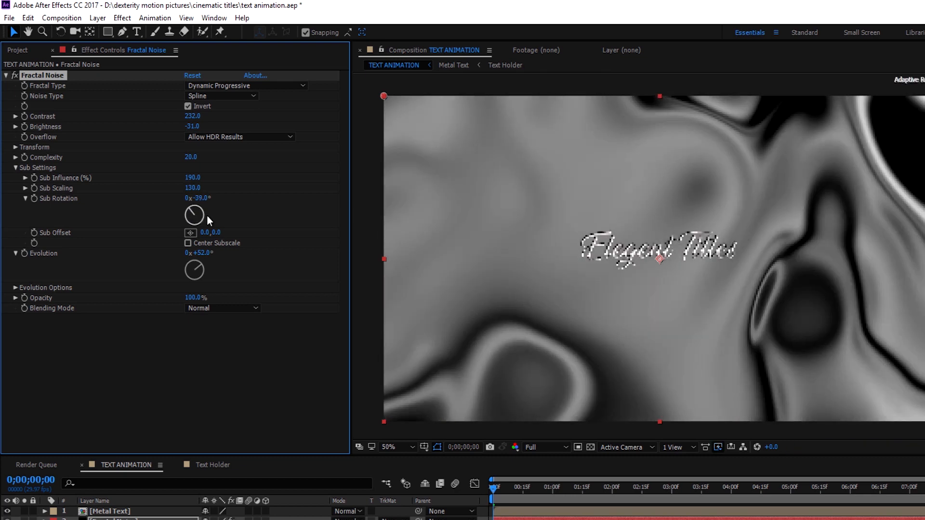
Set the noise's Evolution to 0° and start keyframing it at the first frame
left_click_drag(492, 486, 672, 487)
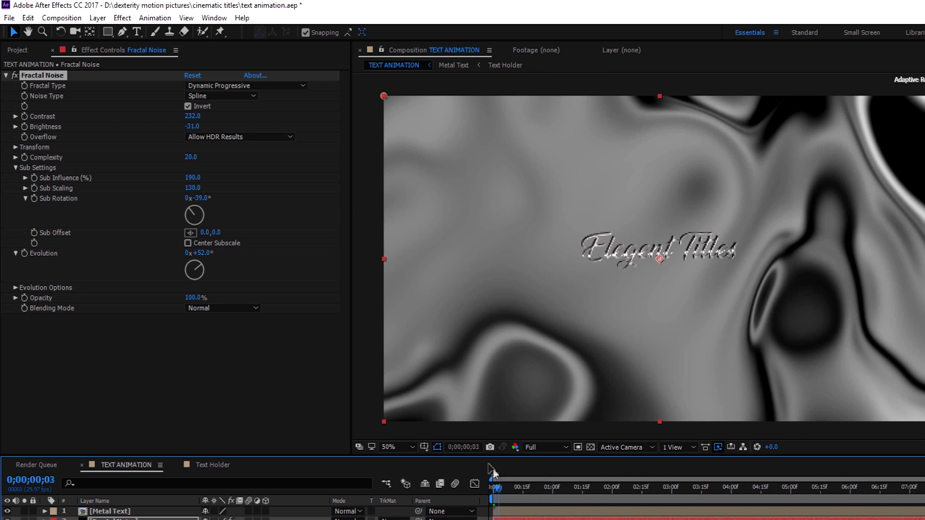
left_click_drag(493, 469, 491, 474)
left_click_drag(198, 268, 193, 261)
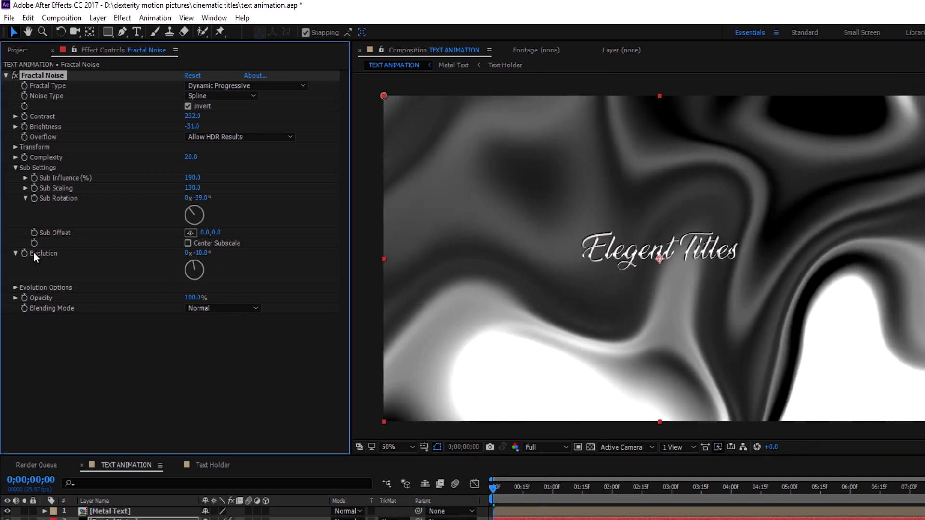
left_click_drag(197, 262, 198, 261)
left_click(200, 253)
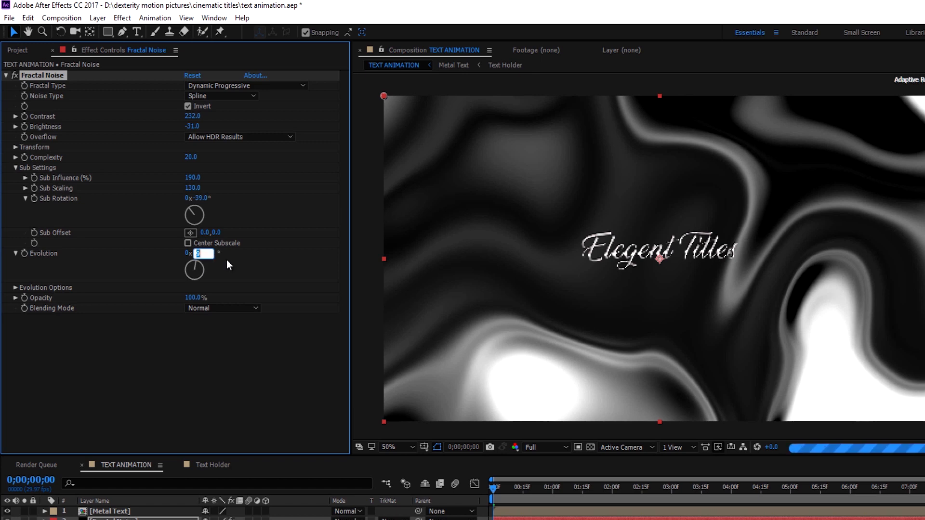
type("0")
key("Return")
left_click(488, 489)
left_click(25, 254)
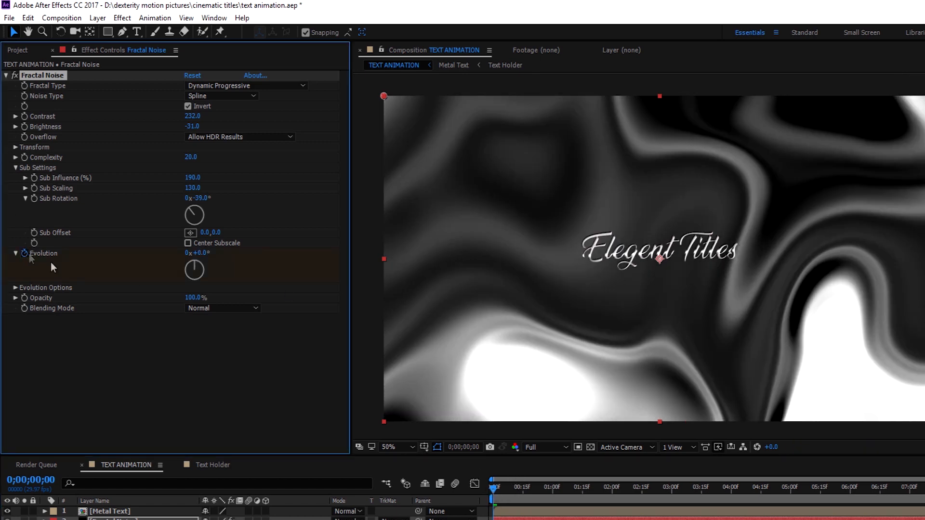
Keyframe the noise's Evolution at 260° on the last frame, 0;00;09;29
left_click(643, 501)
key("End")
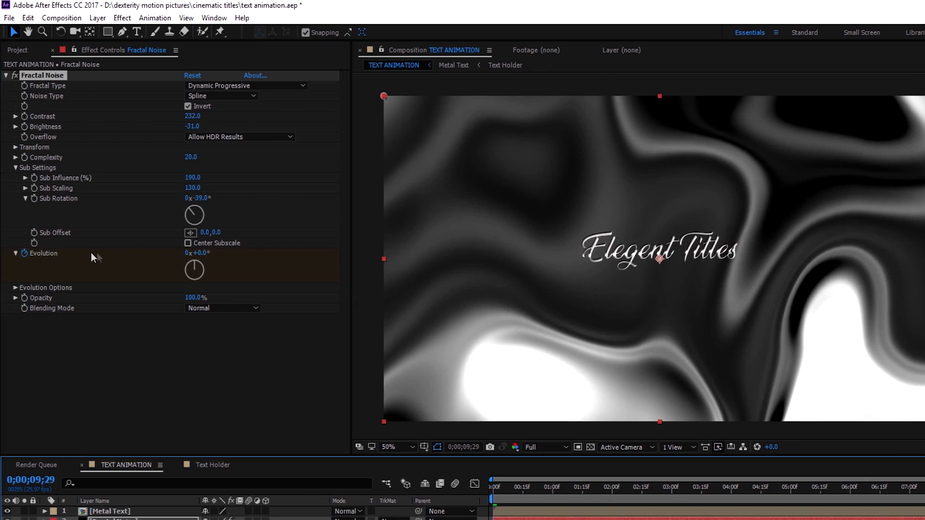
mouse_move(195, 265)
left_mouse_down()
mouse_move(207, 271)
mouse_move(192, 274)
left_mouse_up()
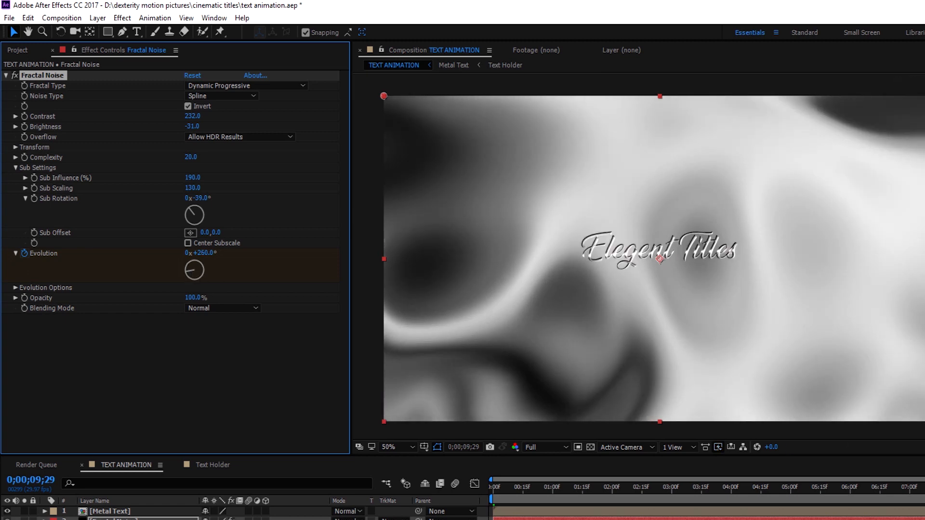
Preview the noise animation along the timeline and set its Sub Rotation to -31°
left_click_drag(918, 486, 635, 496)
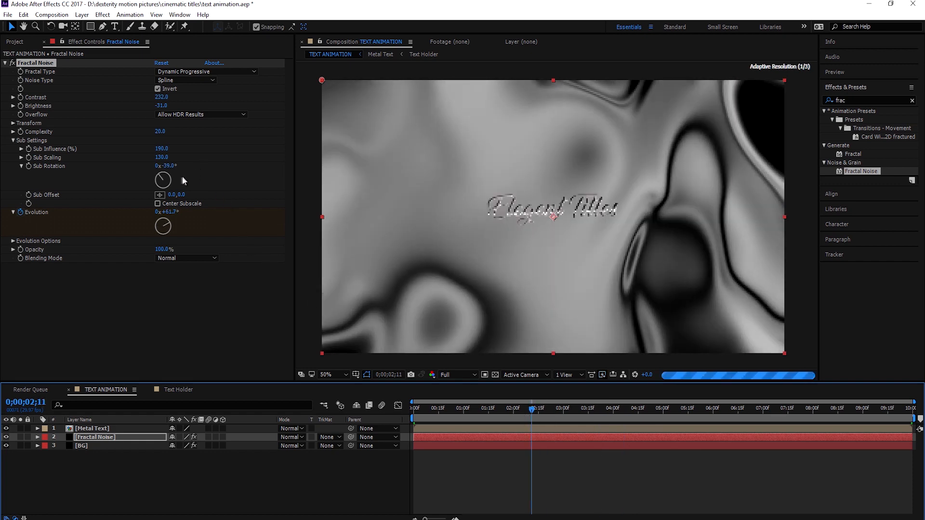
left_click_drag(159, 179, 161, 176)
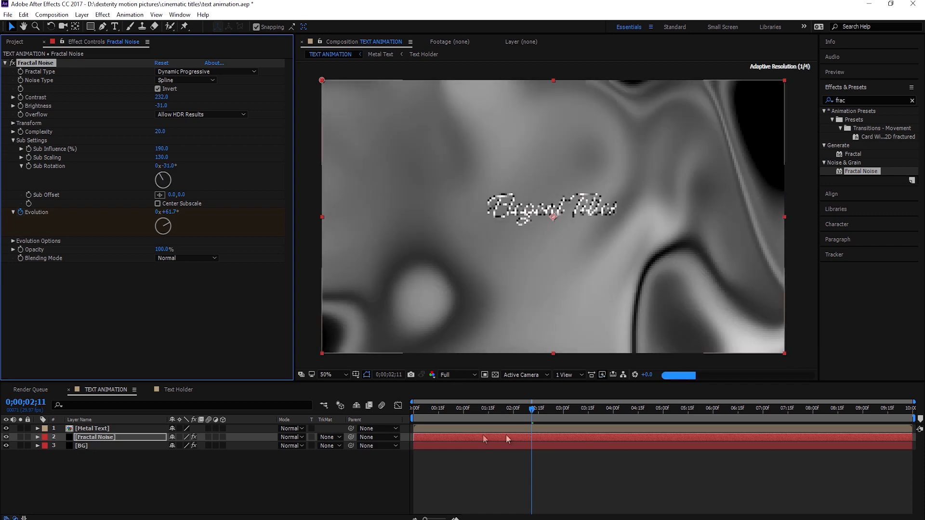
left_click_drag(416, 412, 493, 448)
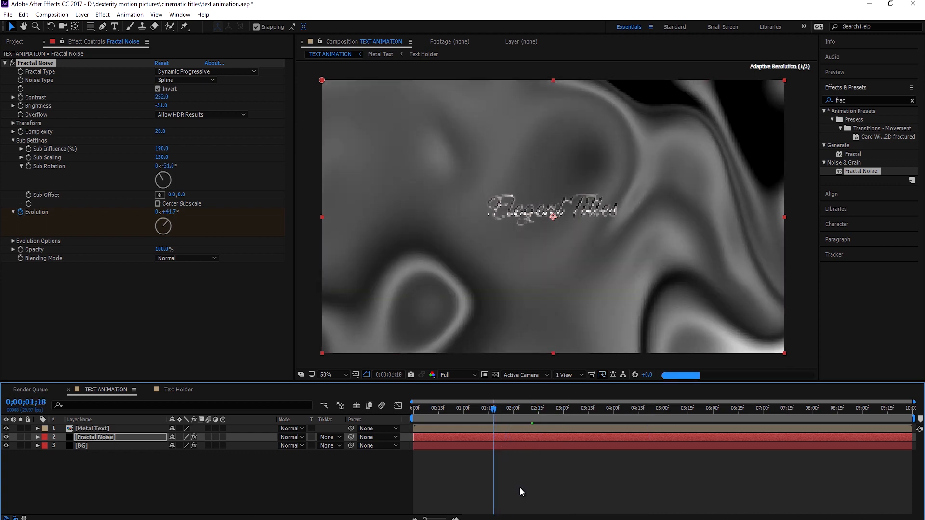
left_click(519, 488)
Set the Fractal Noise layer's blending mode to Color Dodge and preview the blend from the start
left_click(98, 437)
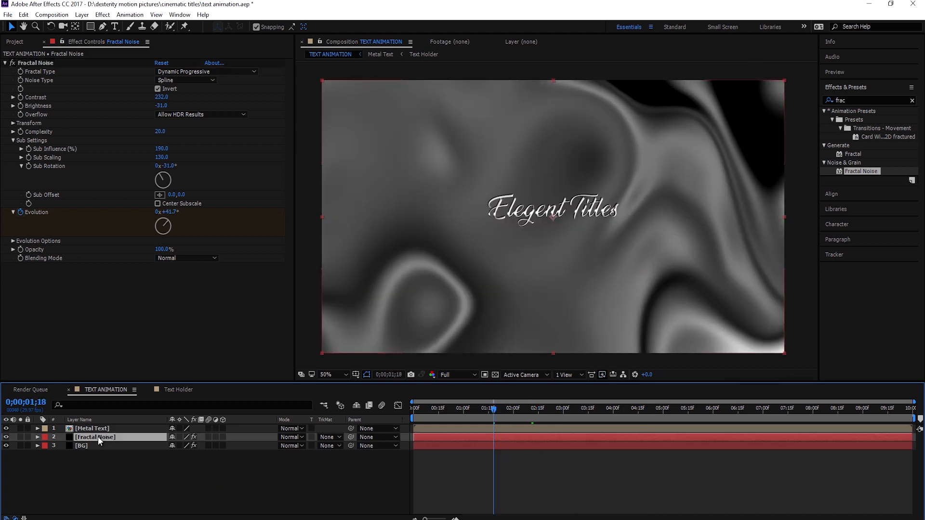
left_click(290, 437)
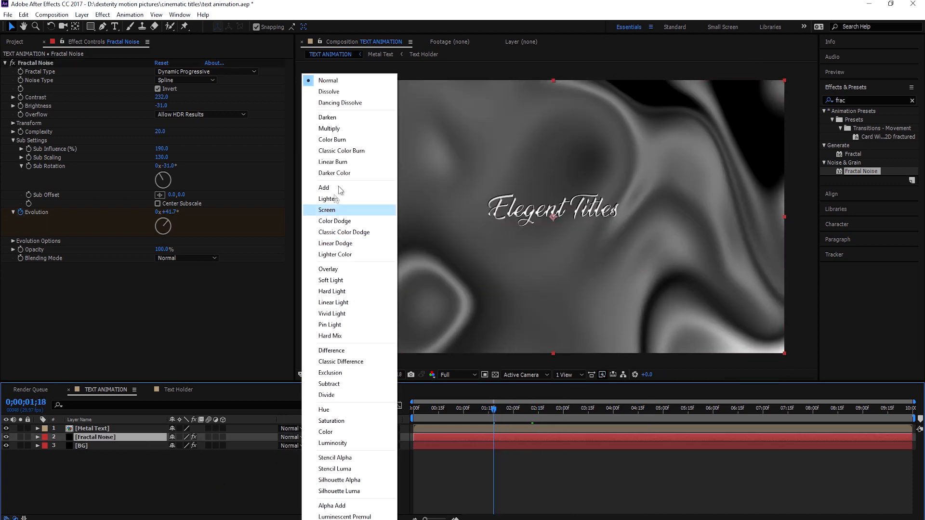
left_click(345, 221)
left_click_drag(493, 409, 360, 411)
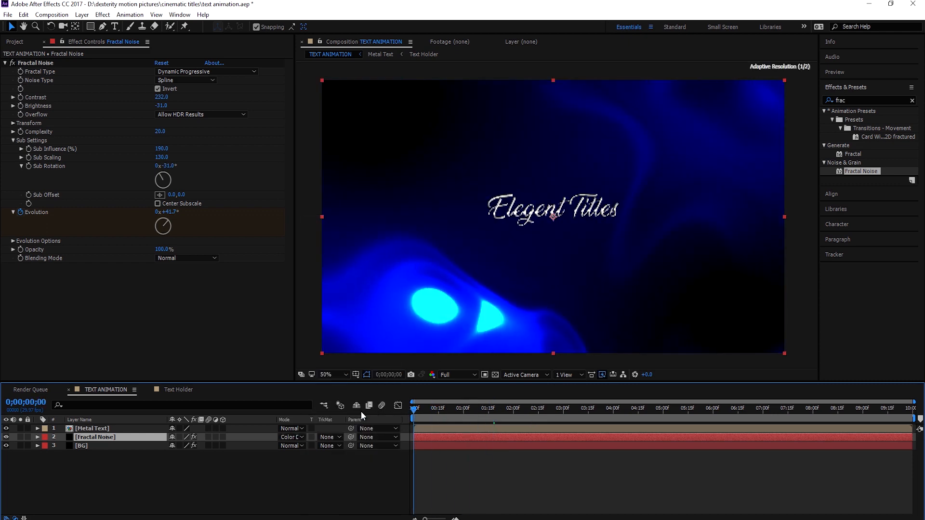
mouse_move(417, 410)
left_mouse_down()
mouse_move(820, 414)
mouse_move(917, 429)
mouse_move(436, 430)
mouse_move(419, 417)
left_mouse_up()
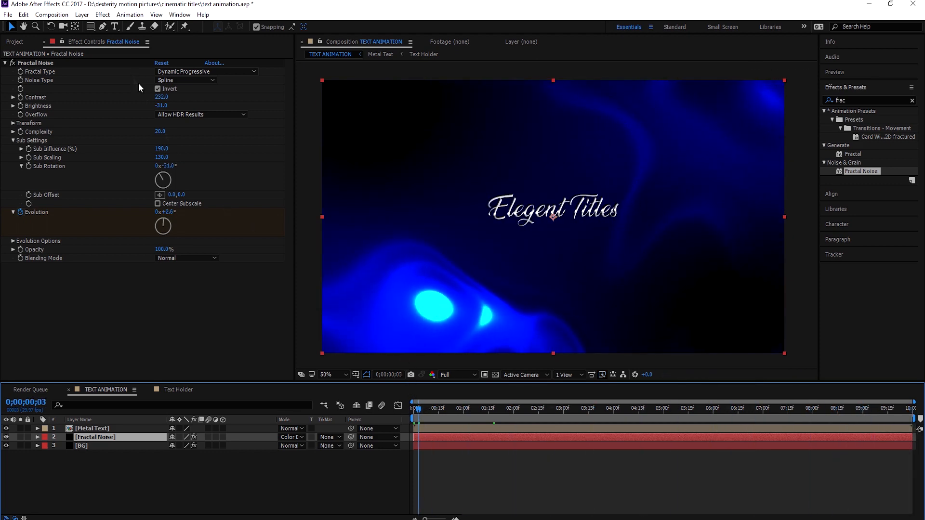
Set the Fractal Noise effect's Brightness to -57 and Contrast to 237, and preview the background across the timeline
left_click_drag(159, 105, 147, 99)
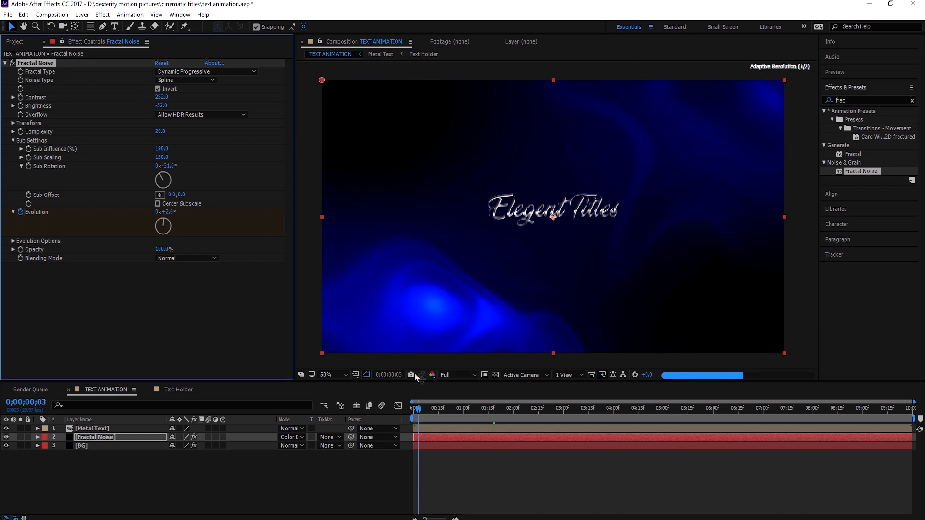
left_click_drag(448, 411, 791, 430)
left_click_drag(913, 421, 391, 414)
mouse_move(162, 106)
left_mouse_down()
mouse_move(158, 97)
mouse_move(154, 106)
left_mouse_up()
left_click_drag(414, 410, 480, 412)
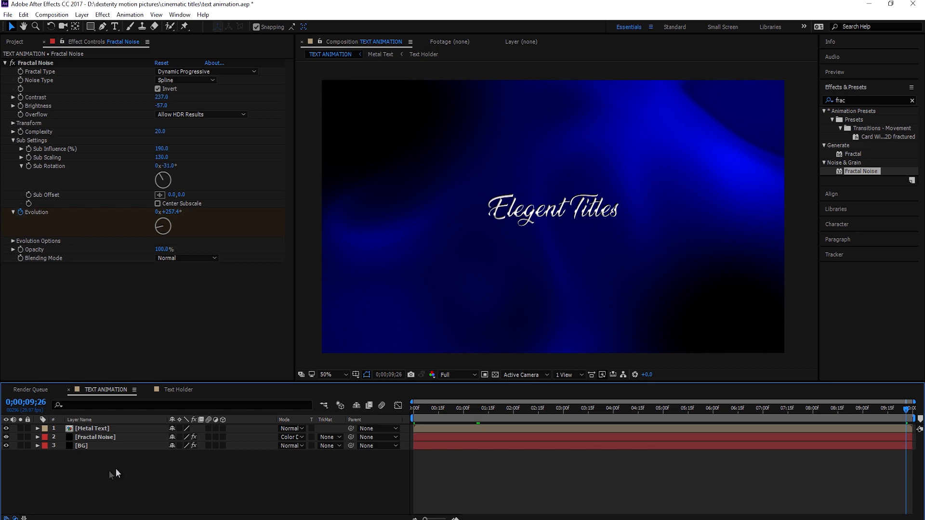
Trace the upper swash of the "E" on the Metal Text layer with an open Pen tool mask path
left_click(80, 429)
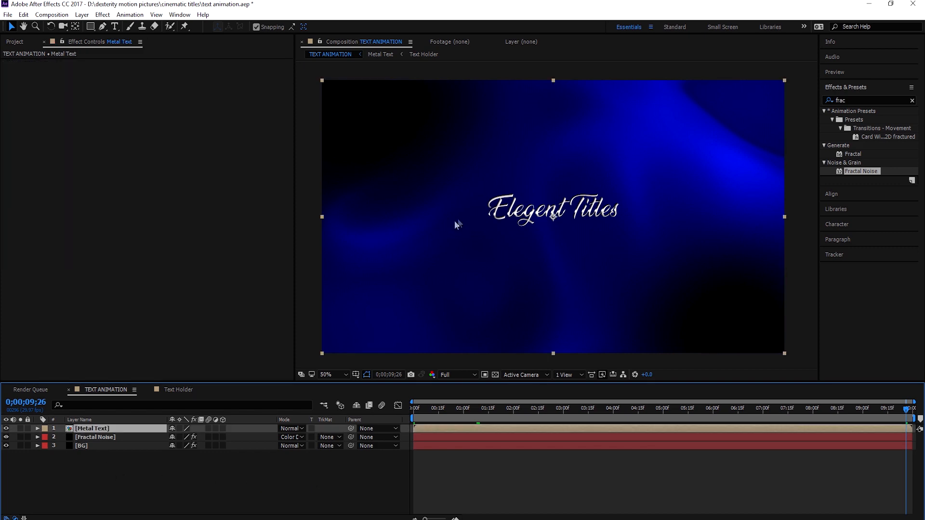
scroll(457, 219, "up", 2)
scroll(462, 214, "down", 3)
scroll(540, 232, "up", 2)
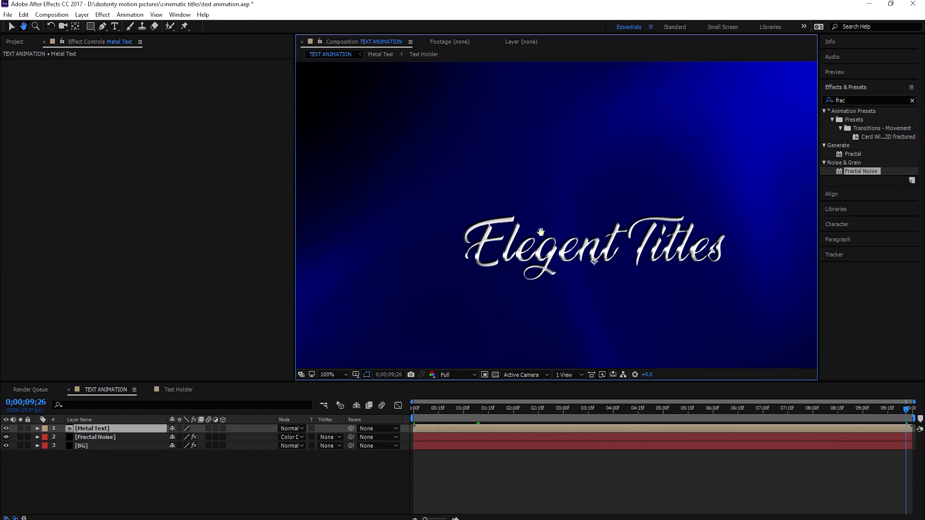
scroll(525, 230, "up", 2)
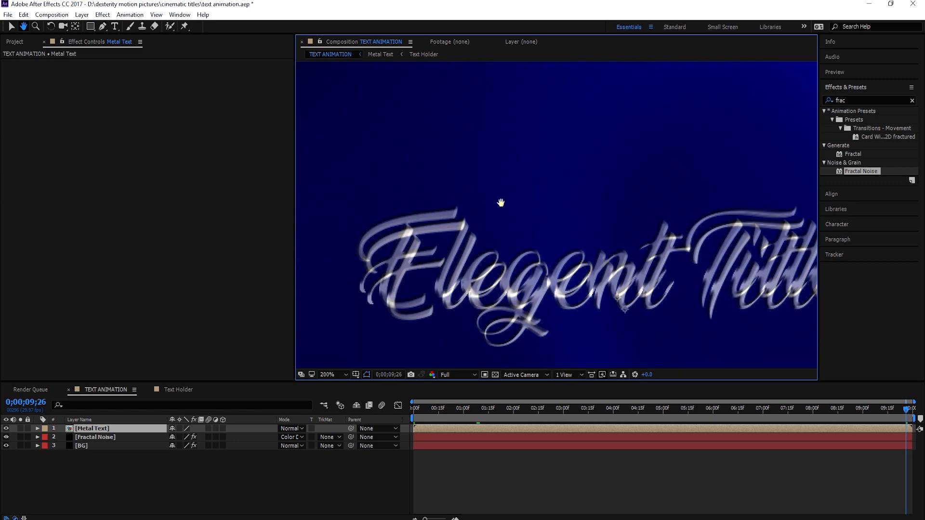
scroll(470, 185, "down", 1)
left_click_drag(453, 196, 455, 205)
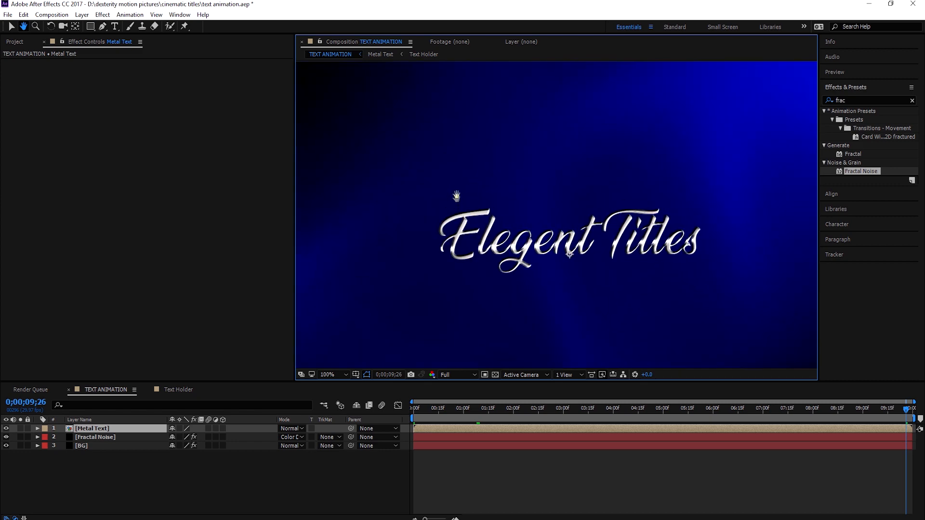
left_click(101, 25)
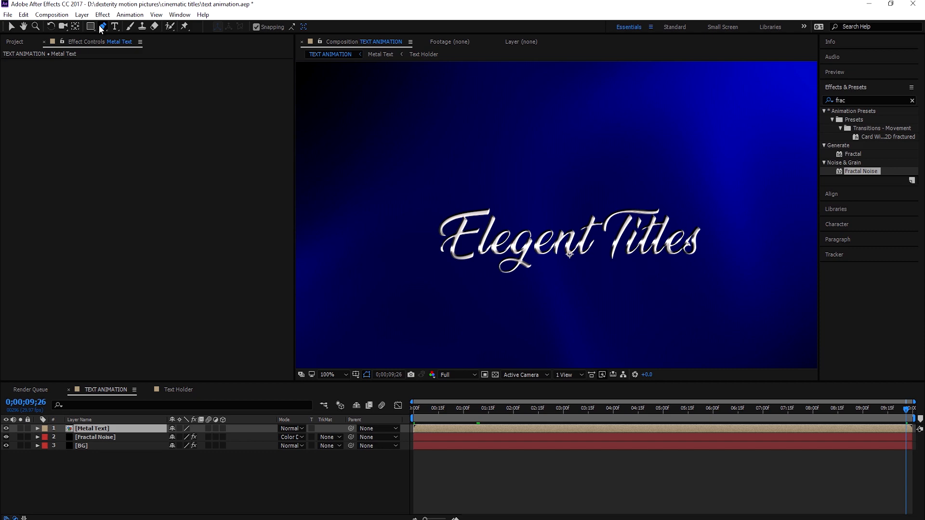
left_click(444, 235)
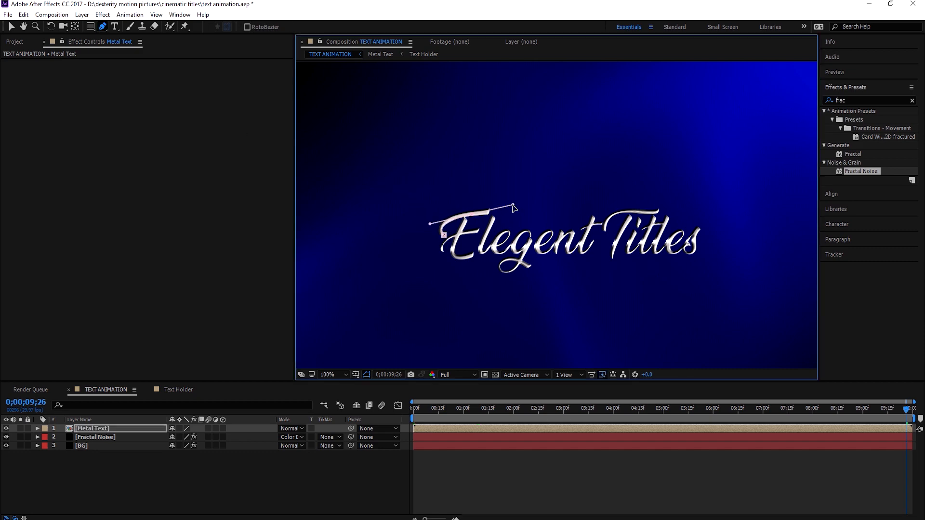
key("period")
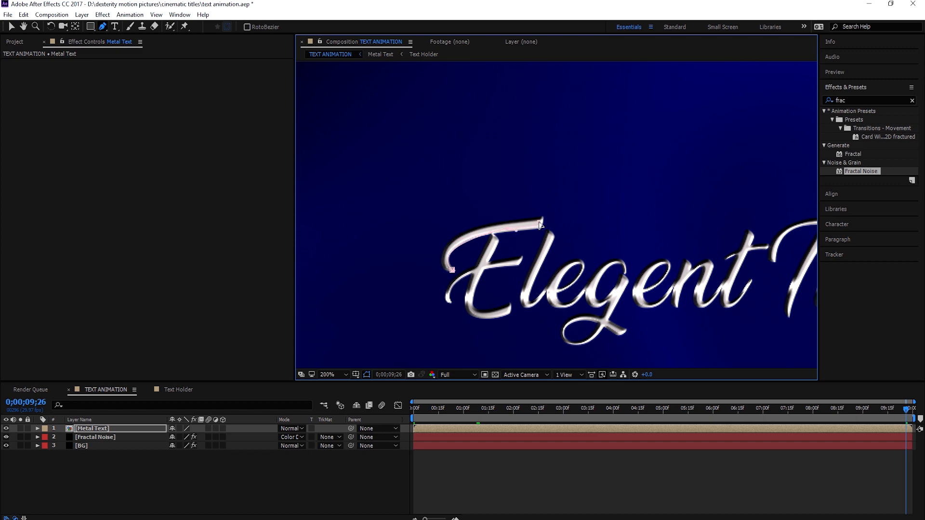
Trace the rest of the "E", the "l" and the first "e" with separate open mask paths
left_click_drag(480, 316, 515, 322)
left_click_drag(518, 261, 554, 257)
left_click_drag(429, 274, 435, 279)
key("F2")
left_click(550, 234)
left_click(527, 304)
key("F2")
left_click(556, 291)
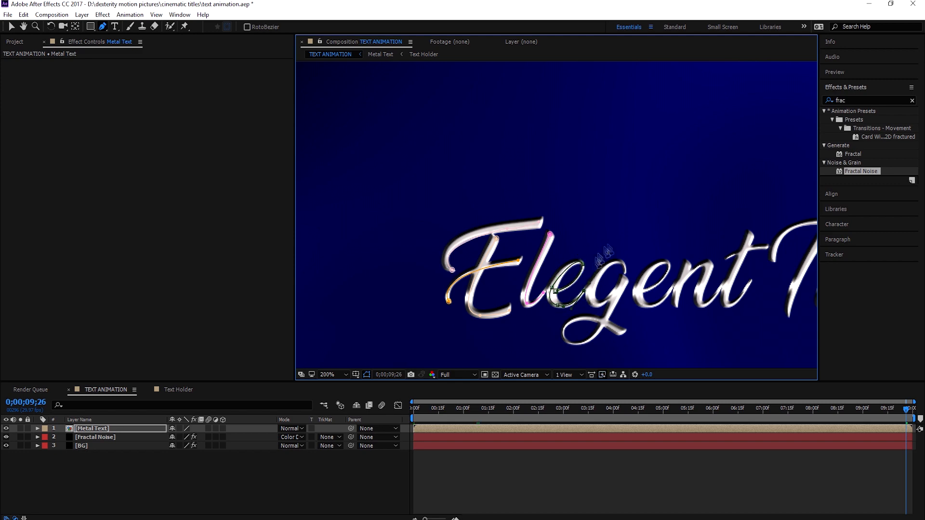
Trace the remaining letters of "Elegent Titles" with separate open mask paths, up to the final "s"
left_click_drag(608, 251, 547, 257)
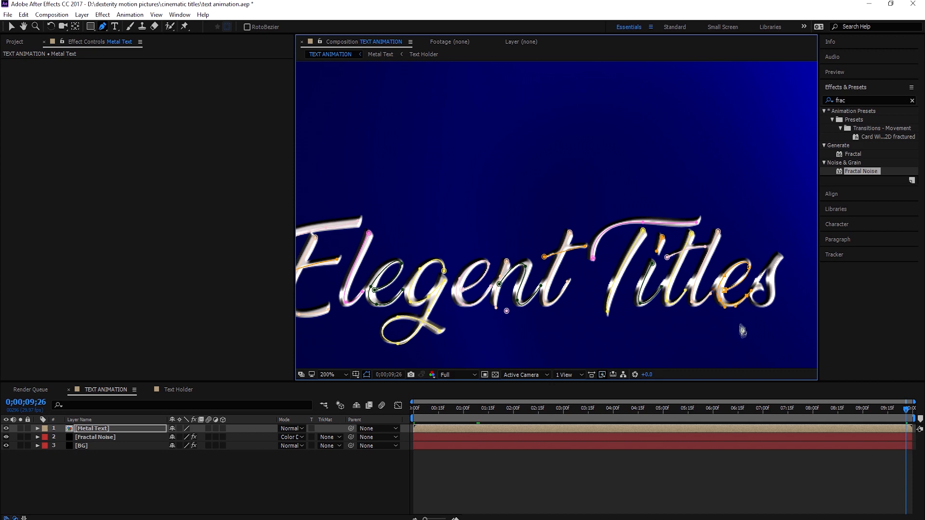
left_click_drag(746, 327, 669, 322)
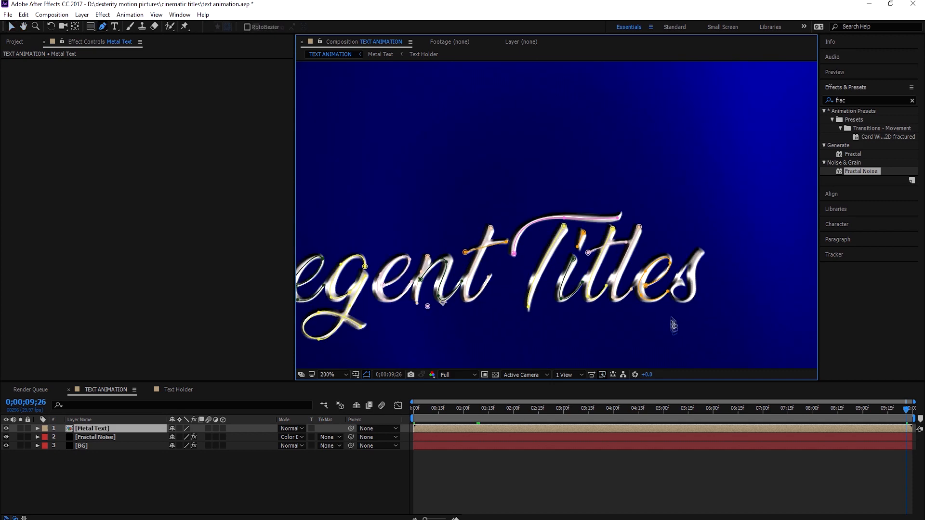
left_click(674, 282)
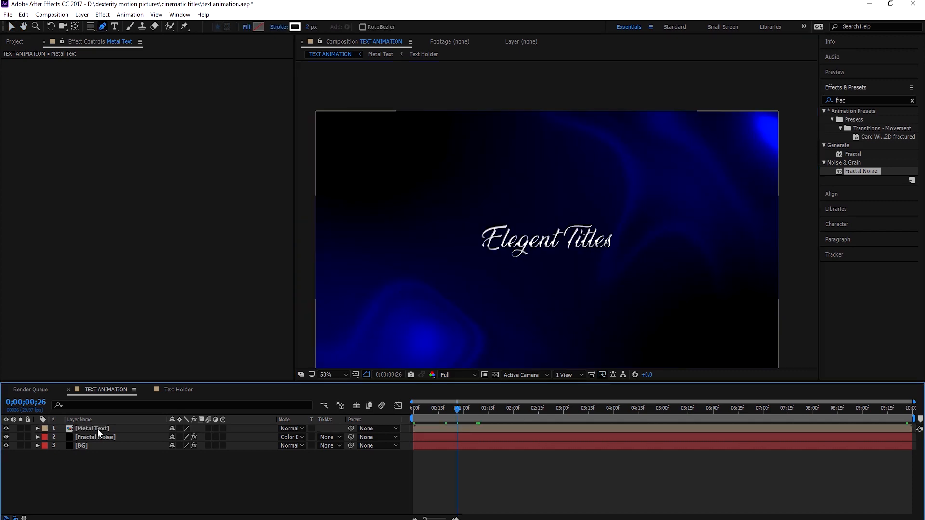
Find the Stroke effect in the Generate category and apply it to the Metal Text layer
left_click(128, 428)
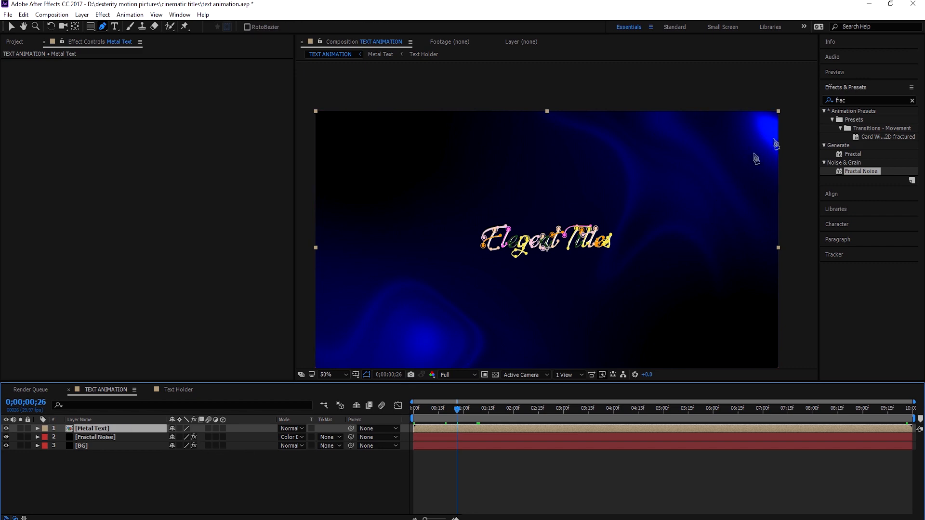
left_click(862, 96)
type("s")
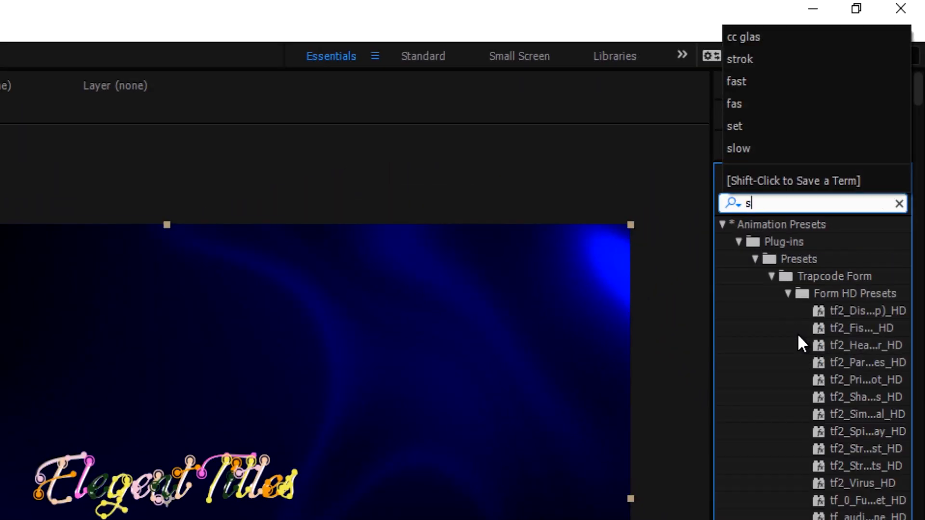
type("trok")
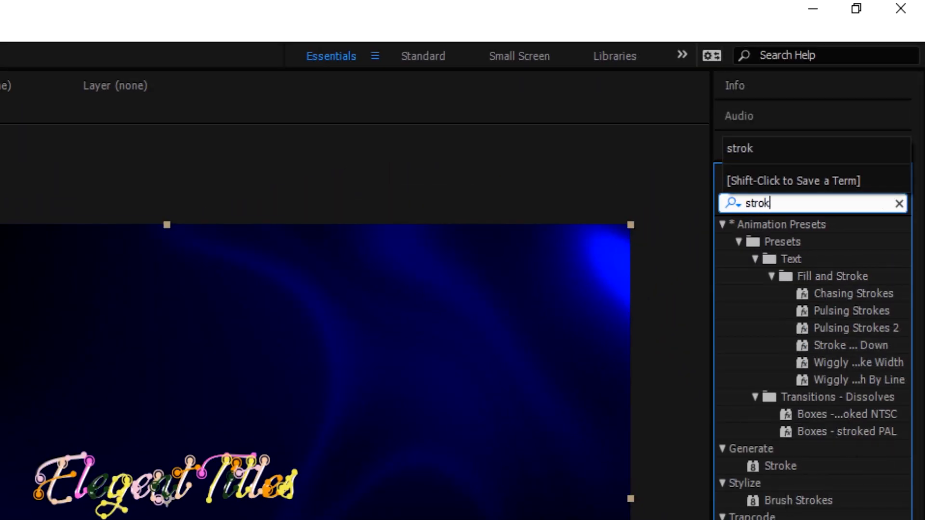
left_click(834, 467)
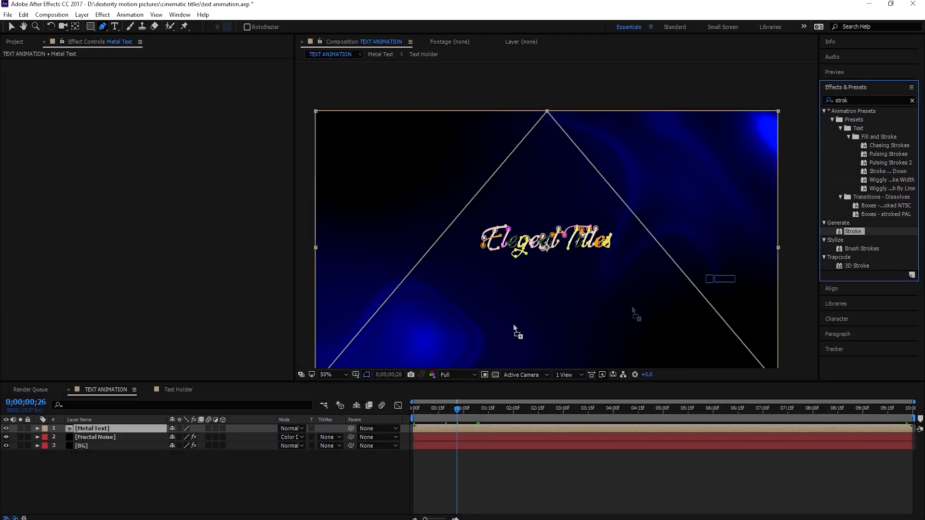
left_click(85, 428)
left_click_drag(86, 428, 88, 429)
left_click(117, 470)
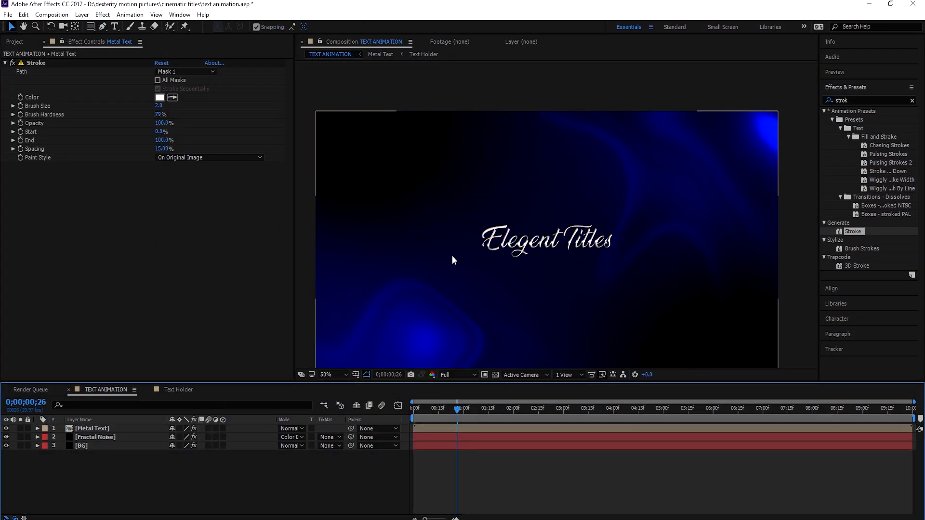
Make the Stroke effect follow All Masks and set its Brush Size to 5.9
scroll(452, 250, "up", 1)
key("space")
left_click_drag(452, 227, 504, 193)
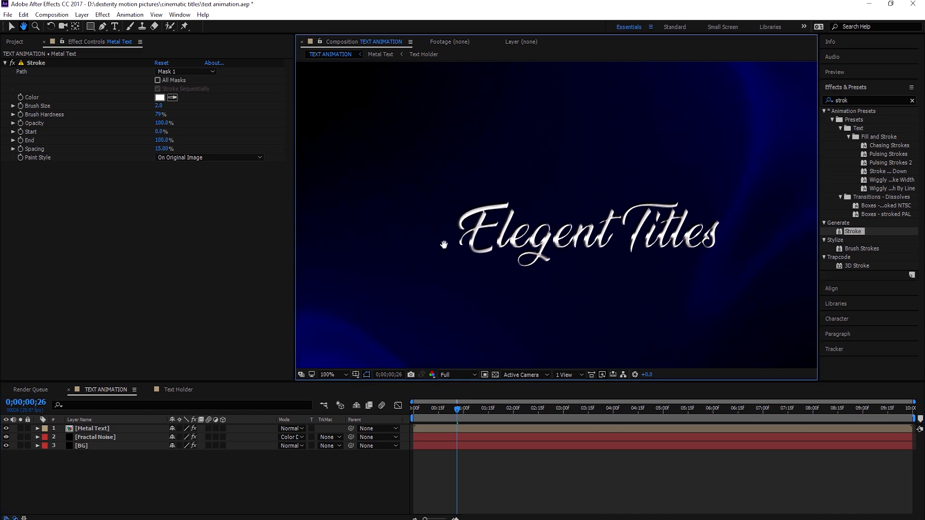
left_click(91, 429)
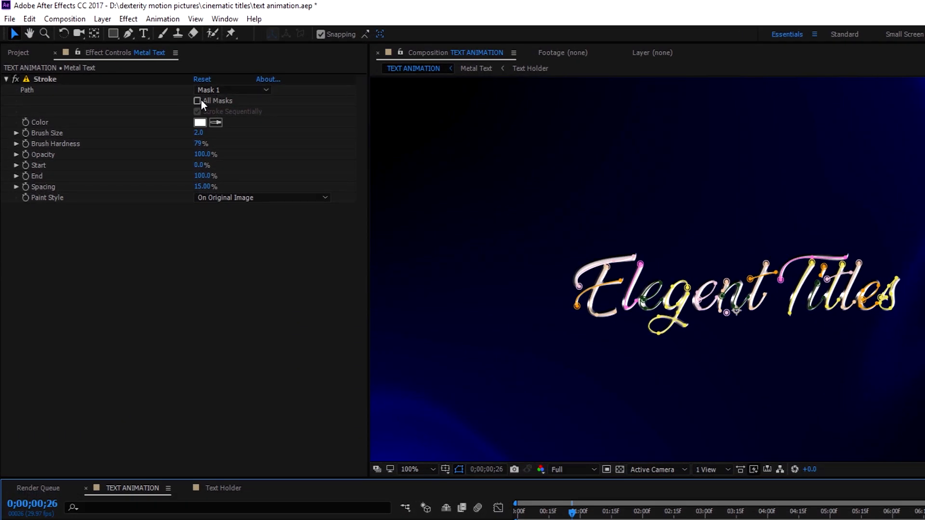
left_click(198, 101)
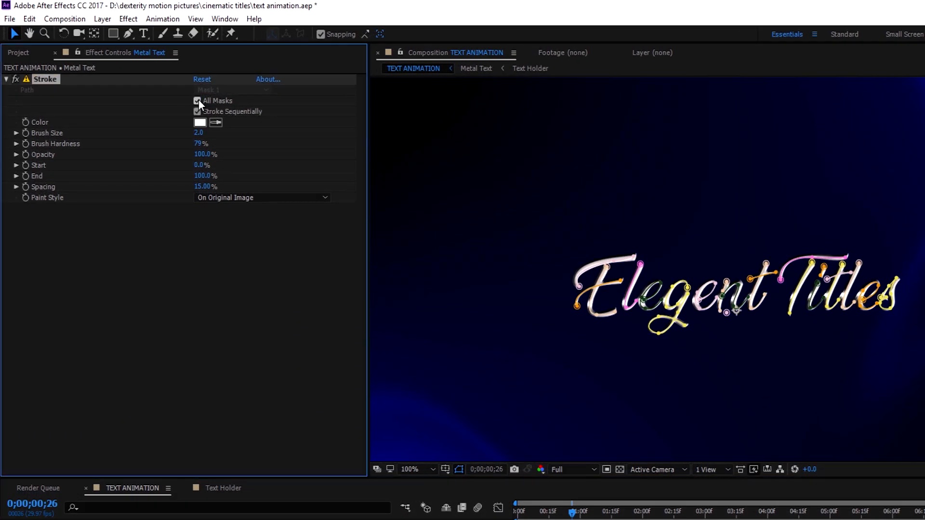
left_click(190, 258)
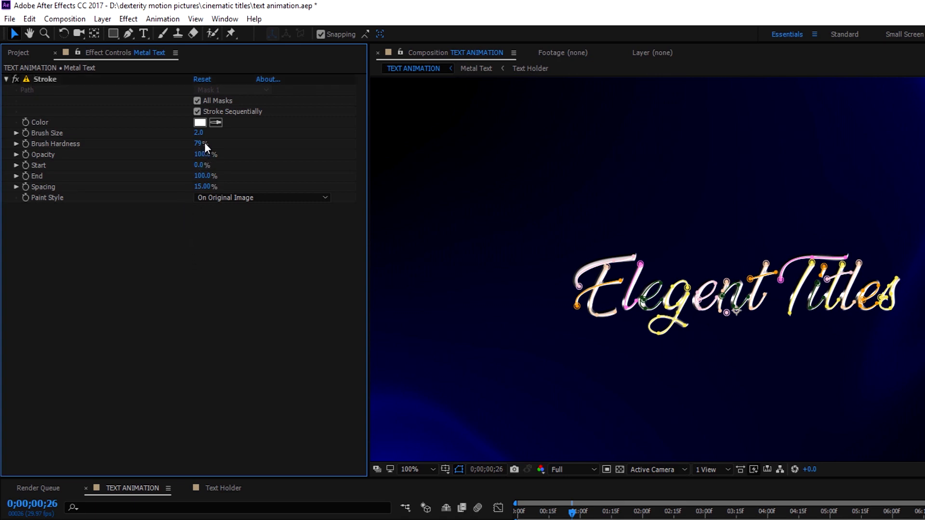
left_click_drag(197, 134, 203, 136)
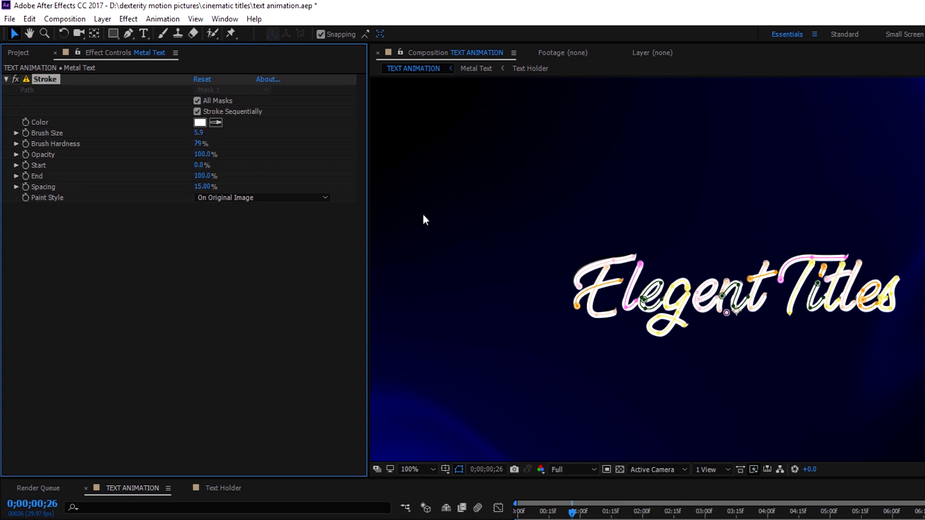
Adjust the mask point on the upper swash of the "E" so the stroke covers the letter
scroll(423, 211, "up", 1)
key("space")
left_click_drag(473, 258, 469, 235)
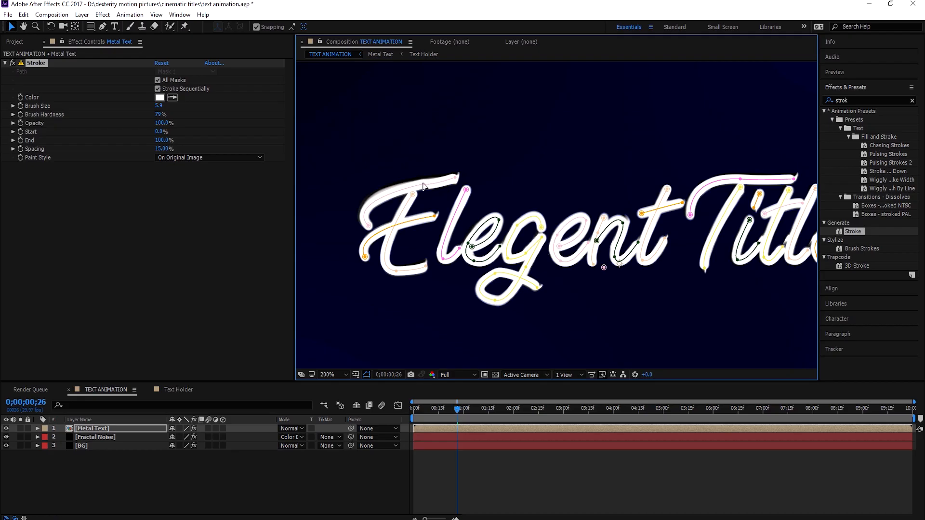
left_click(424, 185)
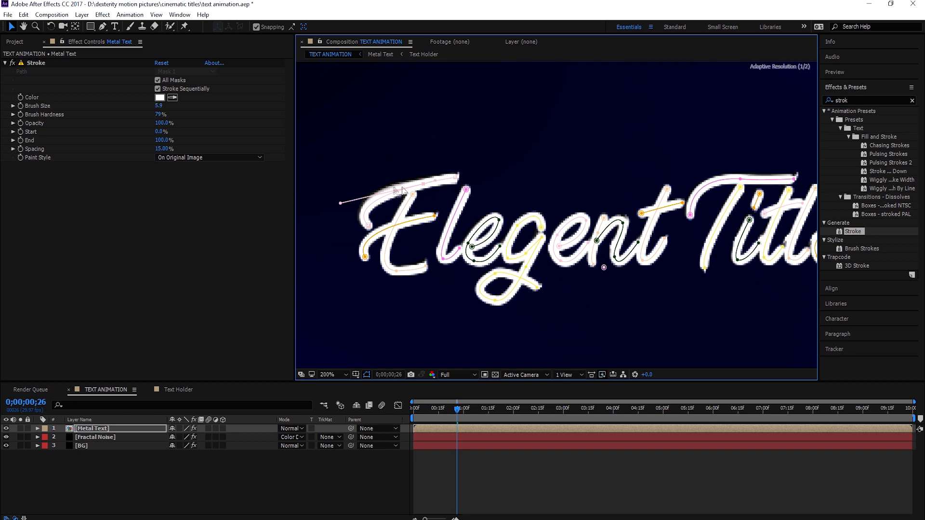
left_click_drag(421, 185, 417, 184)
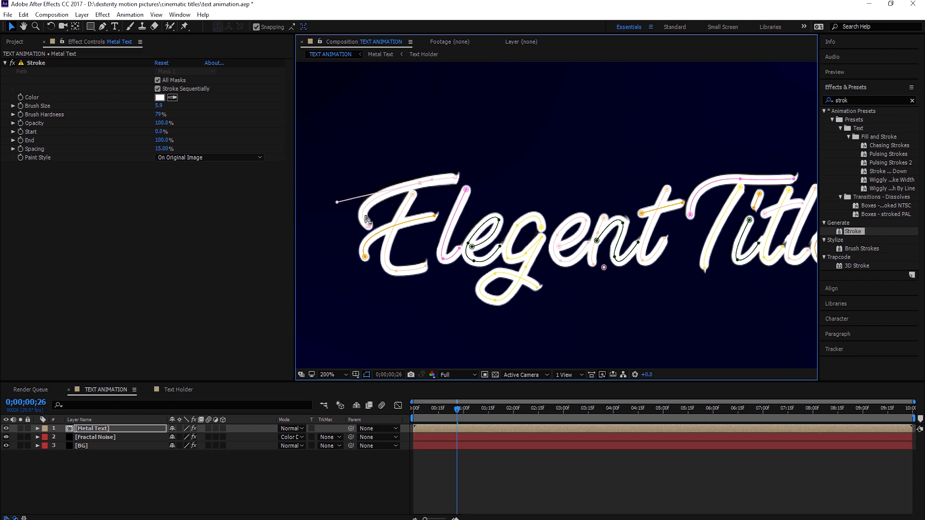
Adjust the mask points on the crossbar of the capital "T" so the stroke covers the bar
key("h")
left_click_drag(576, 209, 478, 219)
key("v")
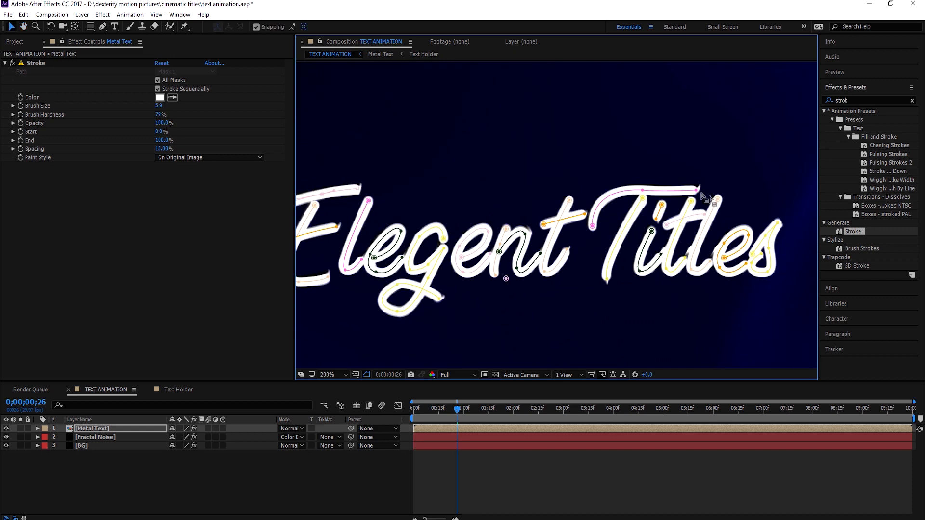
left_click_drag(696, 187, 700, 188)
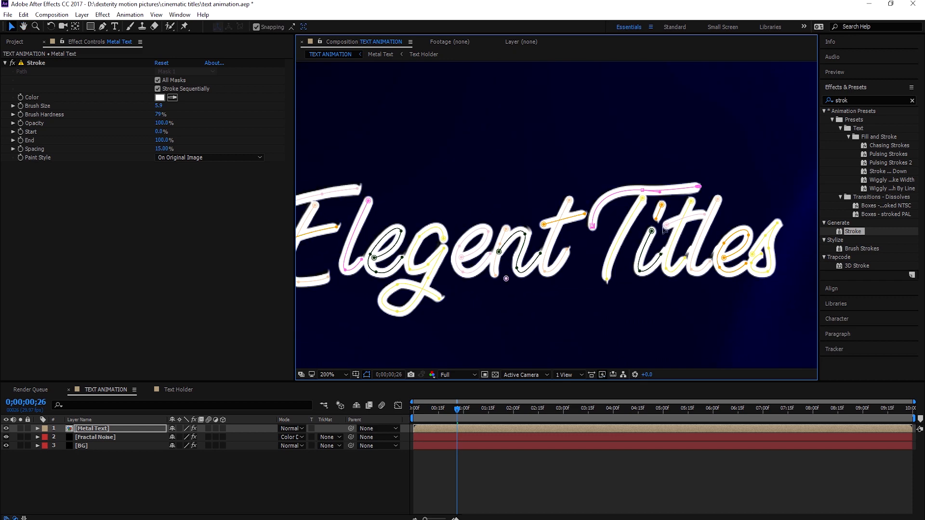
left_click(642, 190)
key("h")
left_click_drag(642, 190, 755, 157)
key("v")
left_click_drag(613, 231, 601, 253)
scroll(617, 174, "down", 1)
left_click(565, 452)
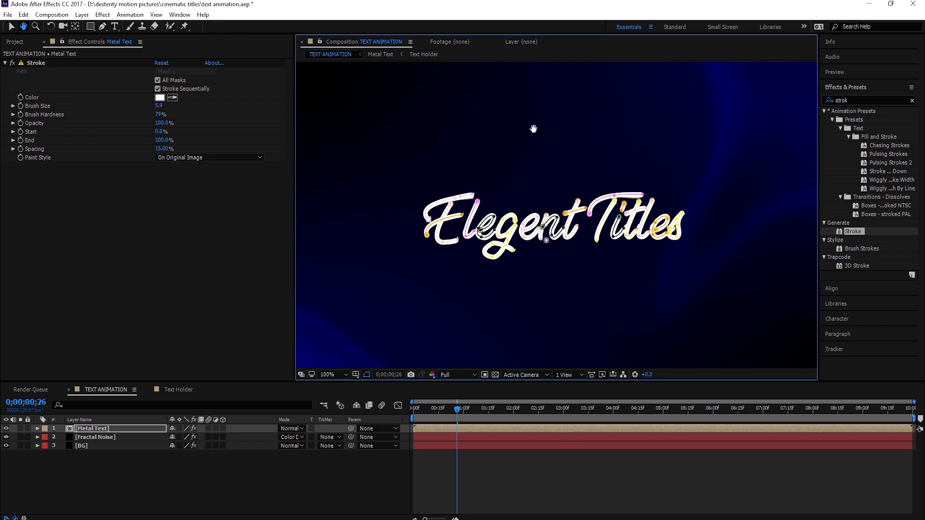
Set the Stroke effect's Paint Style to Reveal Original Image and preview the title
left_click(193, 158)
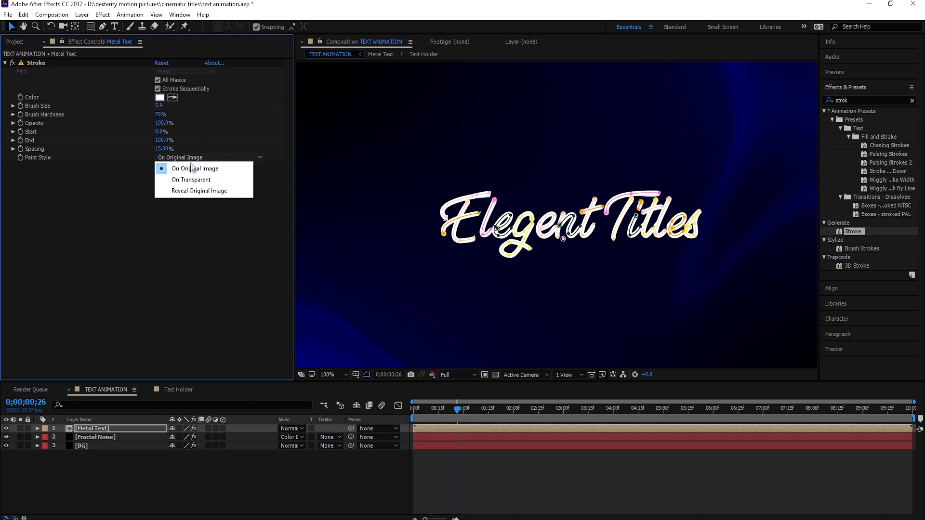
left_click(190, 191)
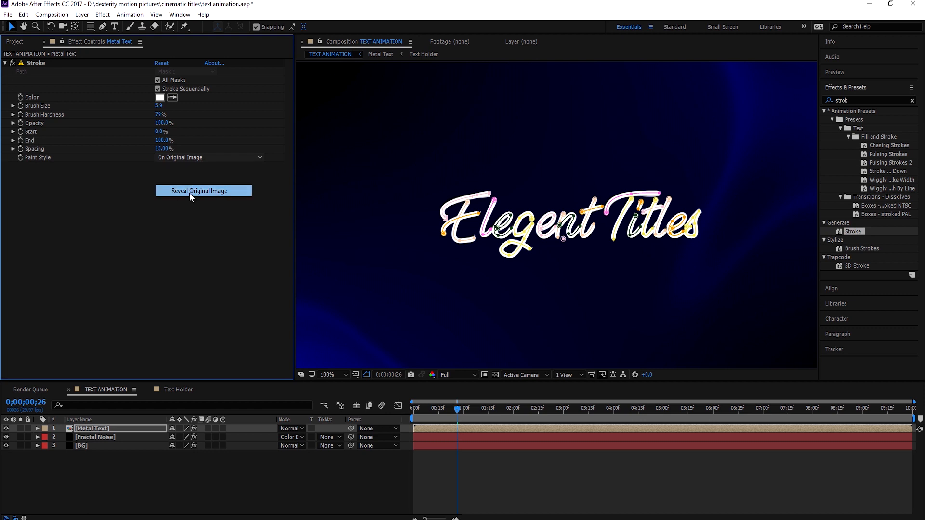
left_click(518, 486)
key("space")
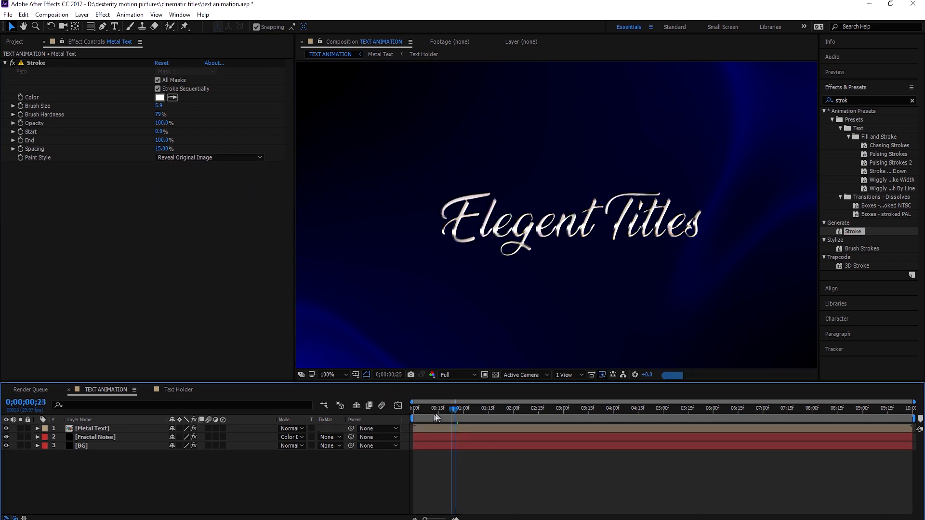
Start keyframing the Stroke effect's End at 0;00;00;01 with a value of 0%
key("space")
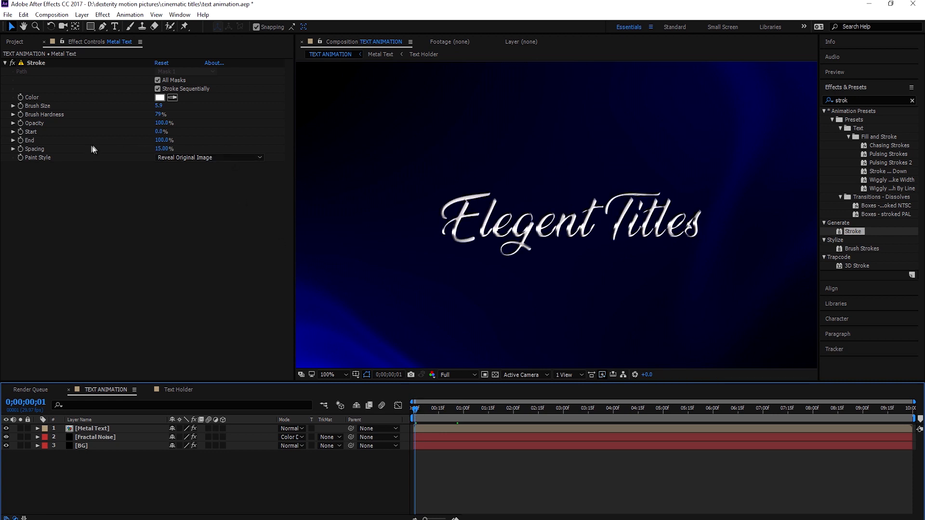
left_click(21, 140)
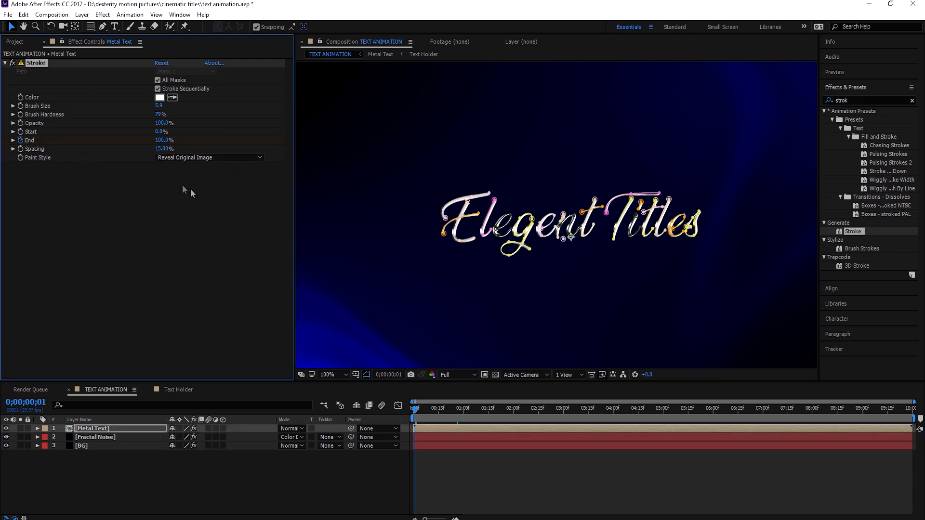
left_click_drag(159, 141, 45, 142)
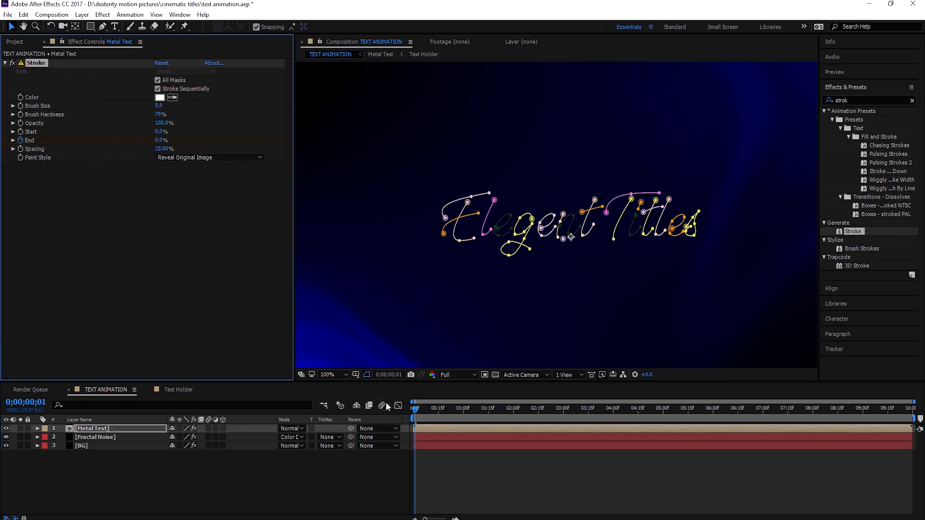
Keyframe the Stroke effect's End at 100% at 0;00;05;23 and preview the handwritten reveal
left_click_drag(418, 409, 477, 406)
mouse_move(627, 421)
left_mouse_down()
mouse_move(750, 428)
mouse_move(697, 417)
mouse_move(701, 429)
left_mouse_up()
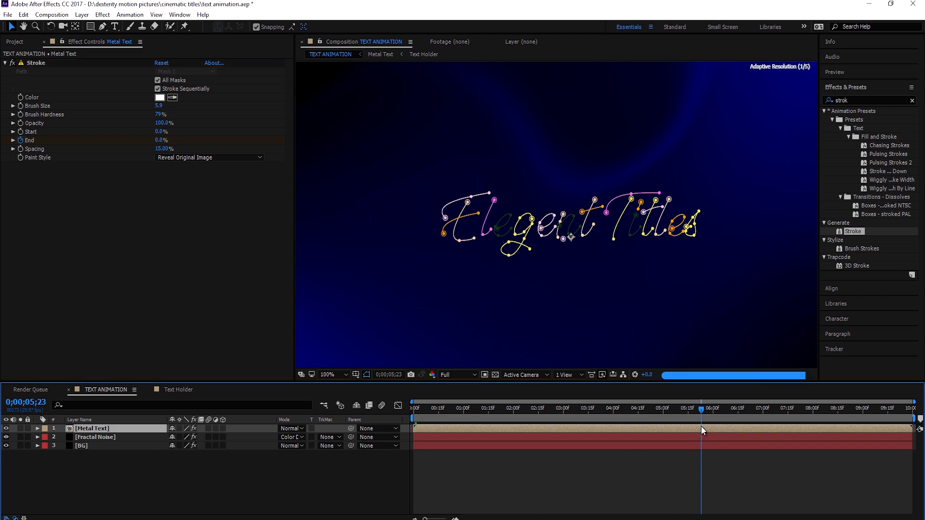
left_click_drag(158, 141, 413, 140)
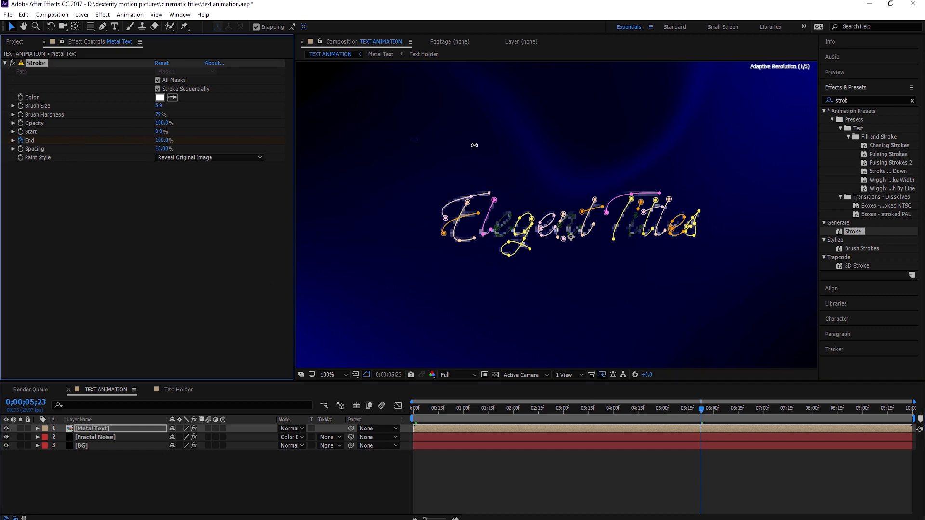
left_click(750, 472)
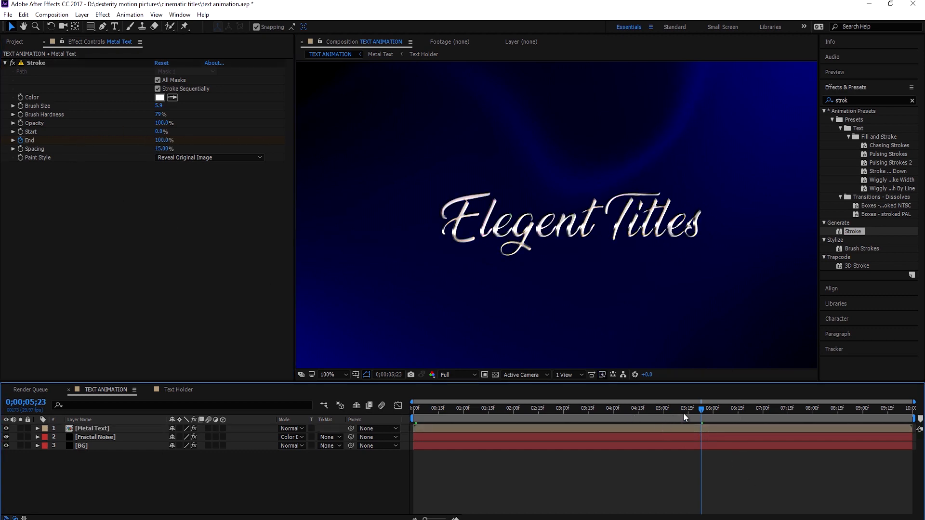
left_click_drag(701, 412, 413, 402)
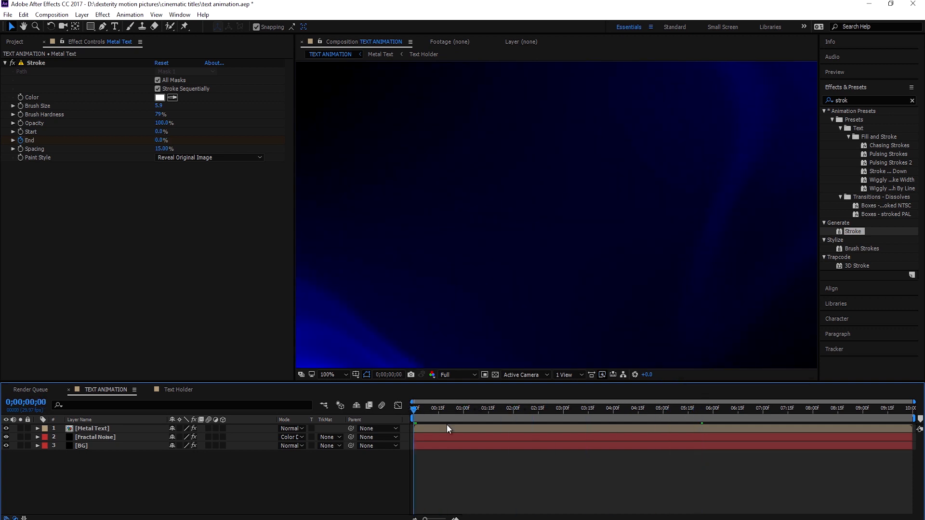
key("space")
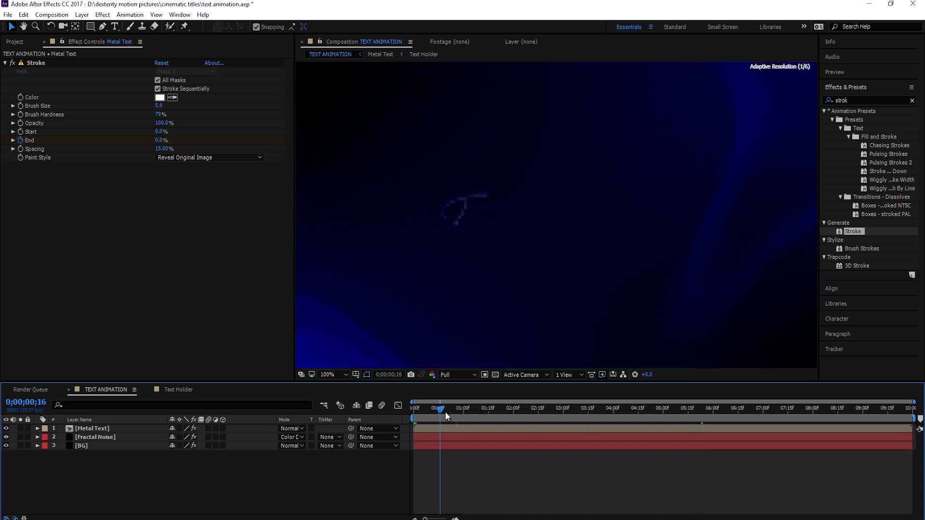
mouse_move(441, 414)
left_mouse_down()
mouse_move(461, 406)
mouse_move(769, 408)
left_mouse_up()
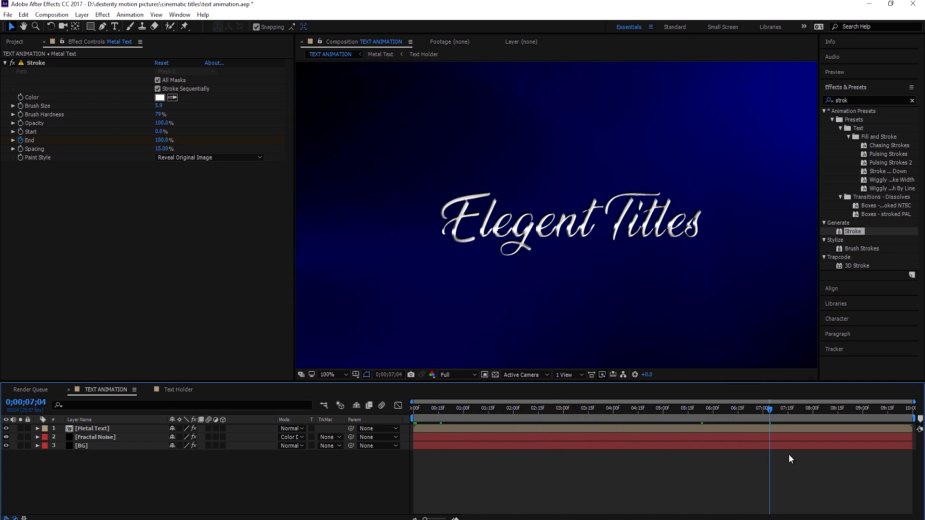
Duplicate the Metal Text layer and rename the lower copy "Shadow"
scroll(620, 275, "down", 4)
scroll(600, 249, "up", 2)
left_click(85, 428)
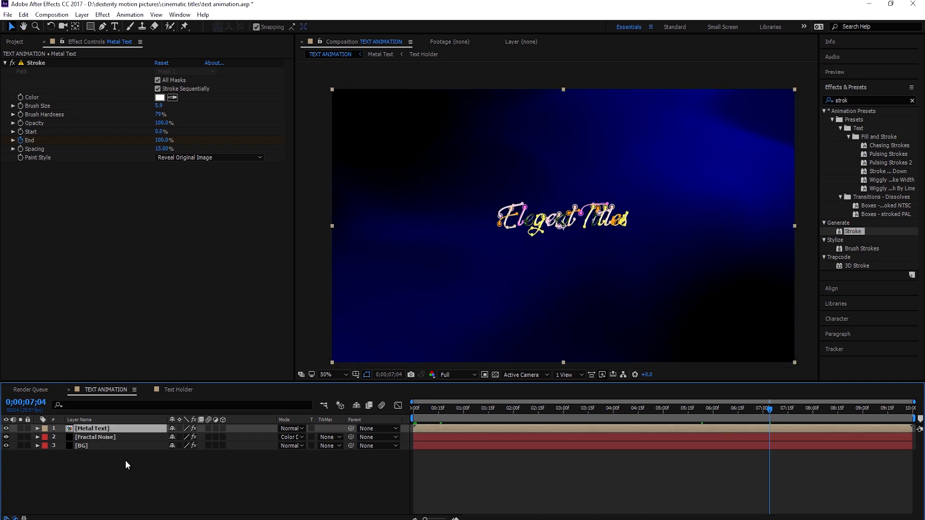
key("ctrl+d")
left_click(123, 459)
left_click_drag(93, 430, 94, 436)
right_click(94, 435)
left_click(117, 433)
type("Shadow")
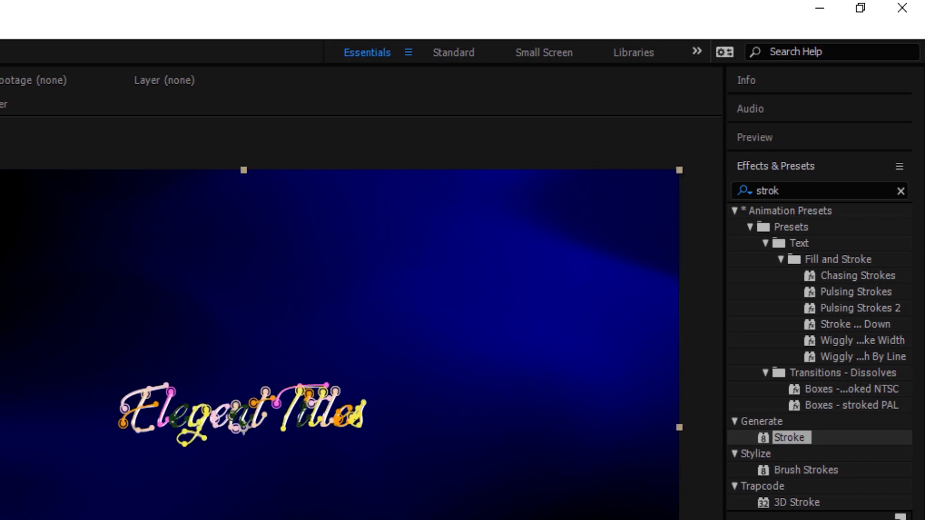
Find the CC Radial Fast Blur effect and apply it to the Shadow layer
left_click(794, 188)
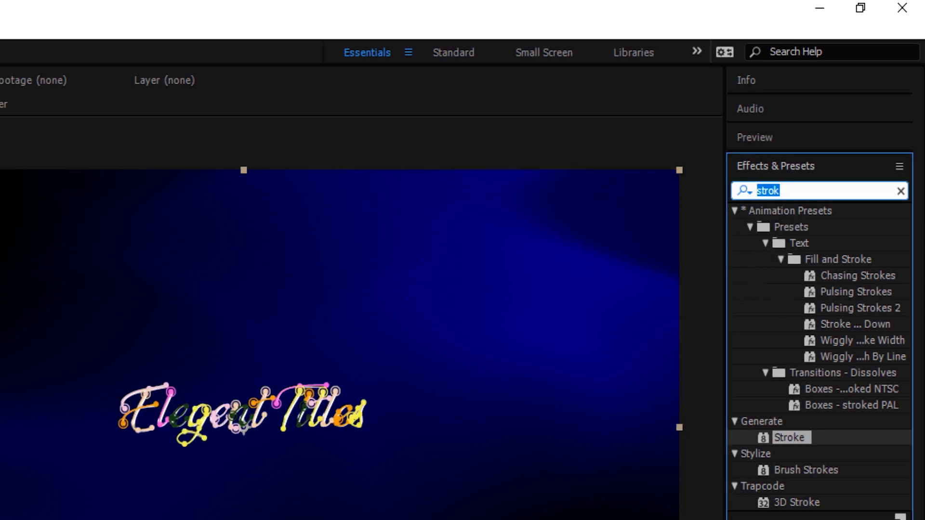
type("cc ra")
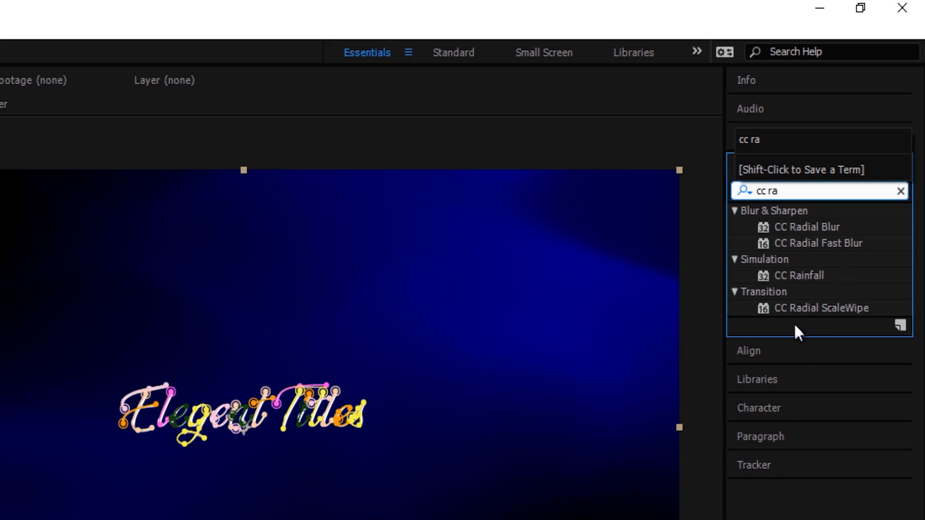
left_click_drag(803, 243, 92, 436)
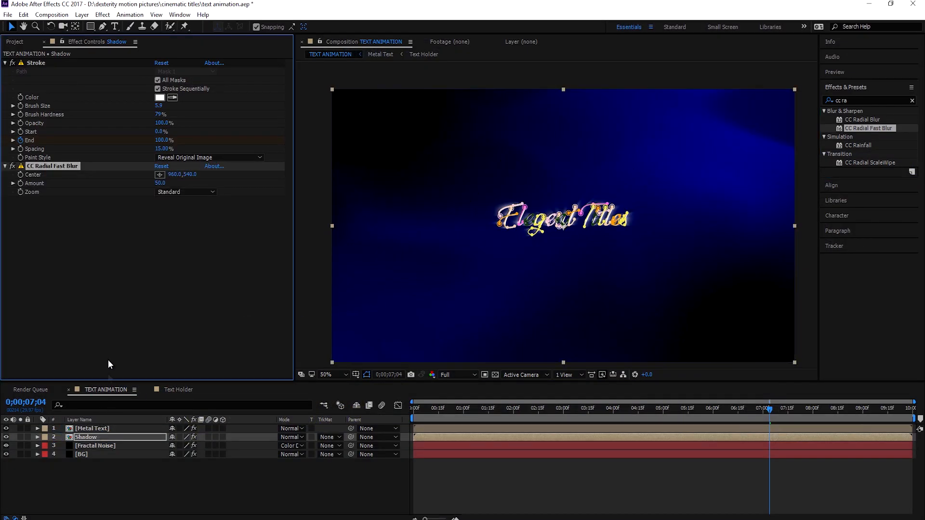
Apply the Fill effect to the Shadow layer and set its color to black
scroll(563, 219, "up", 1)
left_click_drag(856, 101, 819, 105)
type("fill")
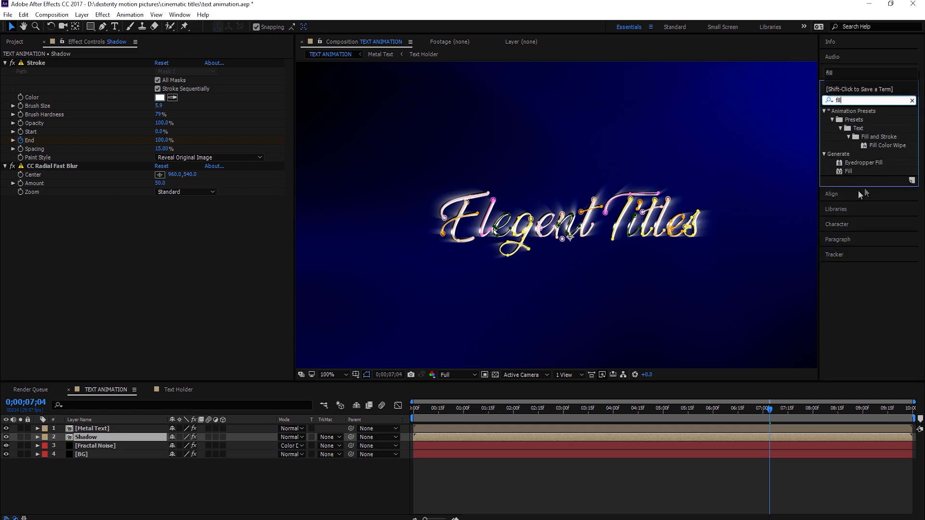
left_click(848, 172)
left_click_drag(849, 176, 89, 436)
left_click(114, 471)
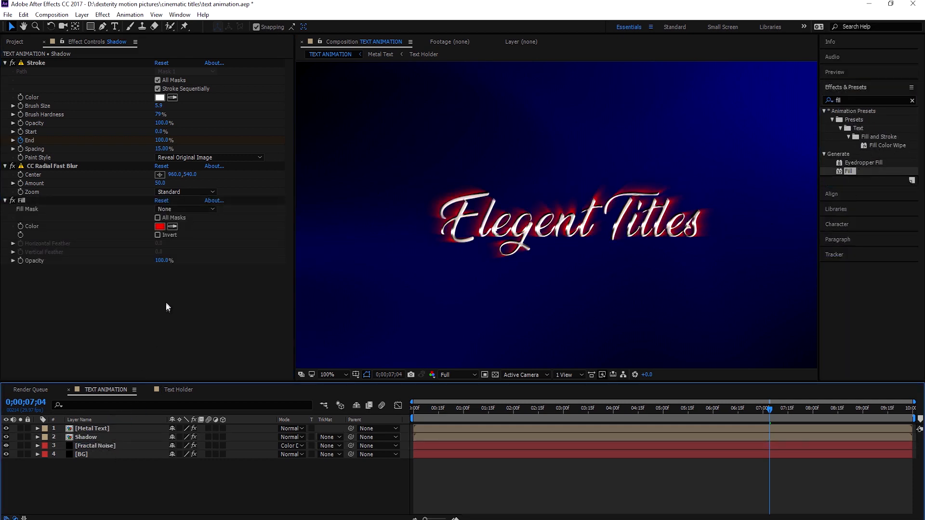
left_click(160, 226)
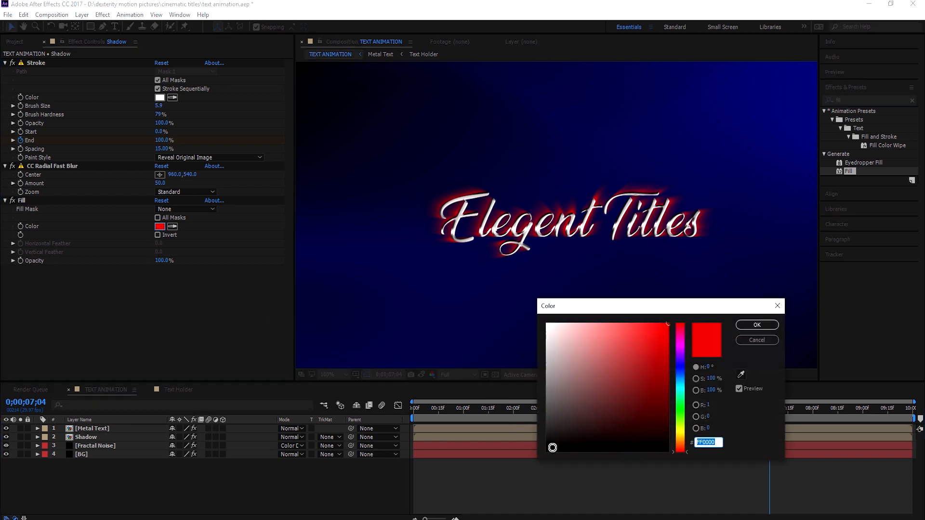
left_click_drag(552, 448, 546, 451)
left_click(742, 326)
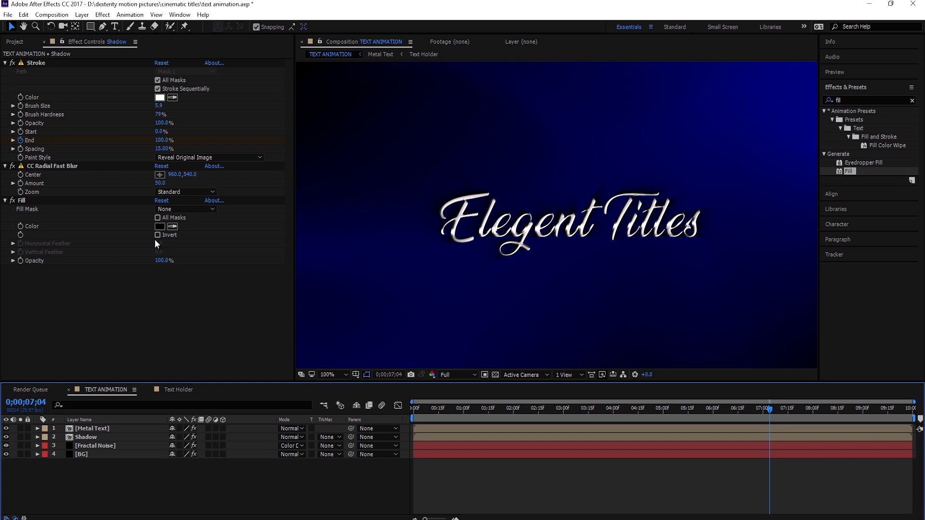
Set CC Radial Fast Blur's Zoom to Brightest and move its Center up and left of the title to about 561, 364
left_click(183, 191)
left_click(187, 215)
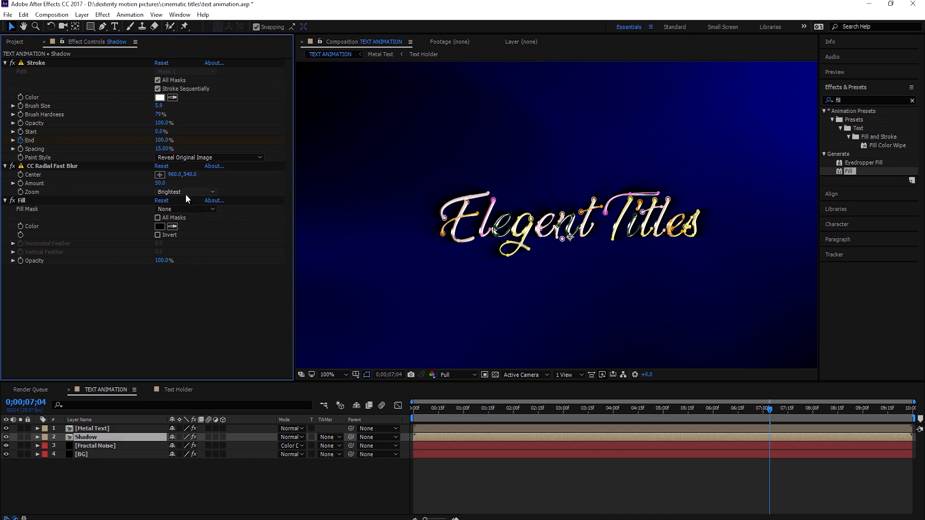
left_click(52, 166)
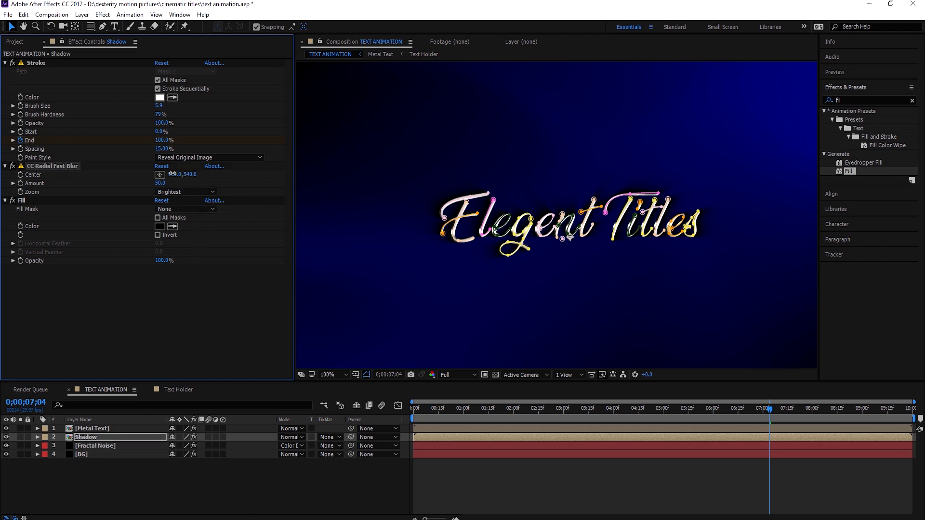
left_click_drag(571, 145, 402, 142)
left_click_drag(377, 110, 381, 133)
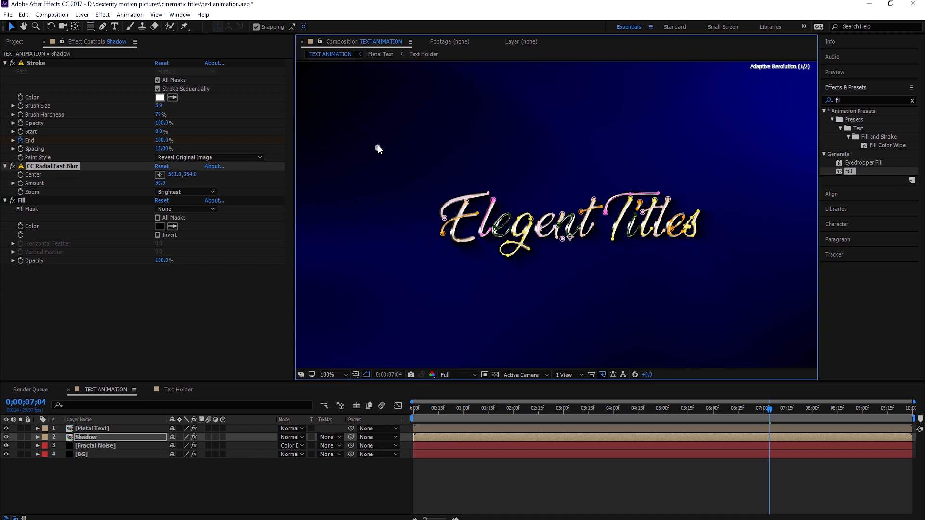
left_click(597, 468)
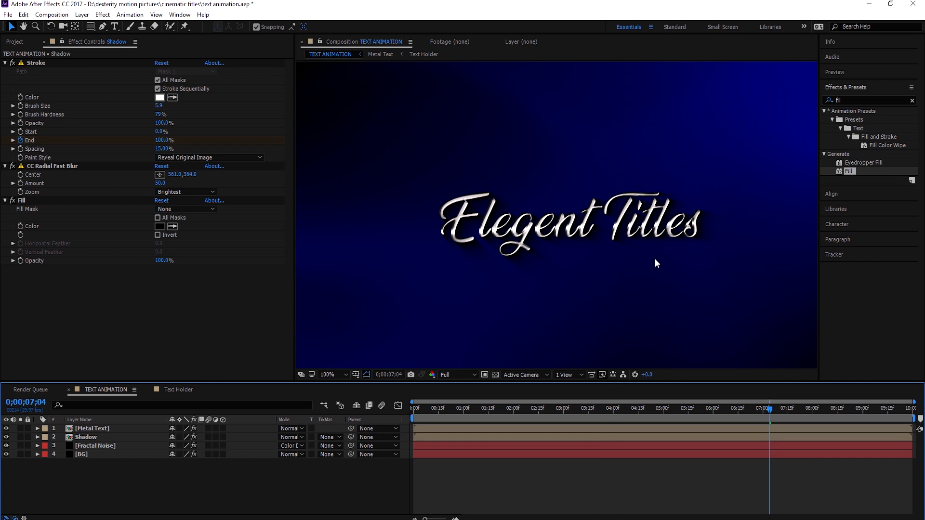
Preview the shadowed title animation from 0;00;05;12 with the whole frame in view
key("comma")
key("comma")
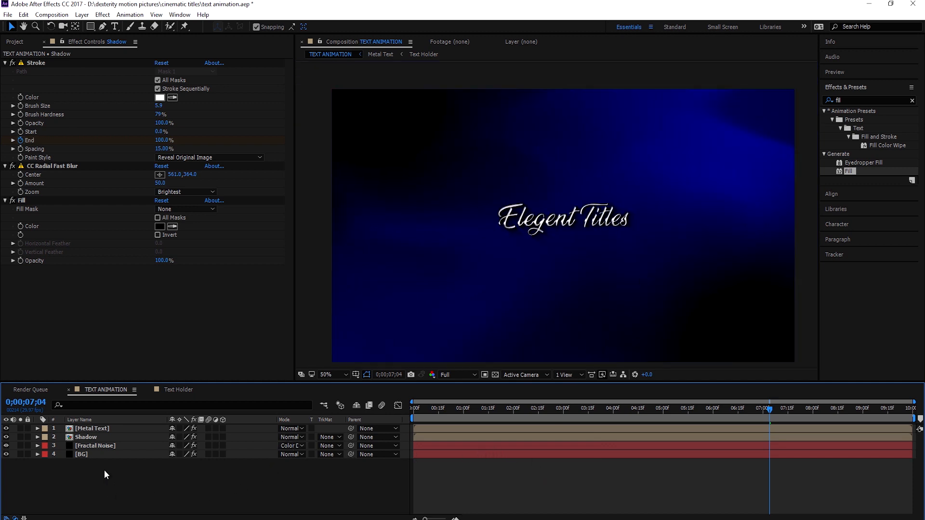
left_click_drag(418, 410, 683, 409)
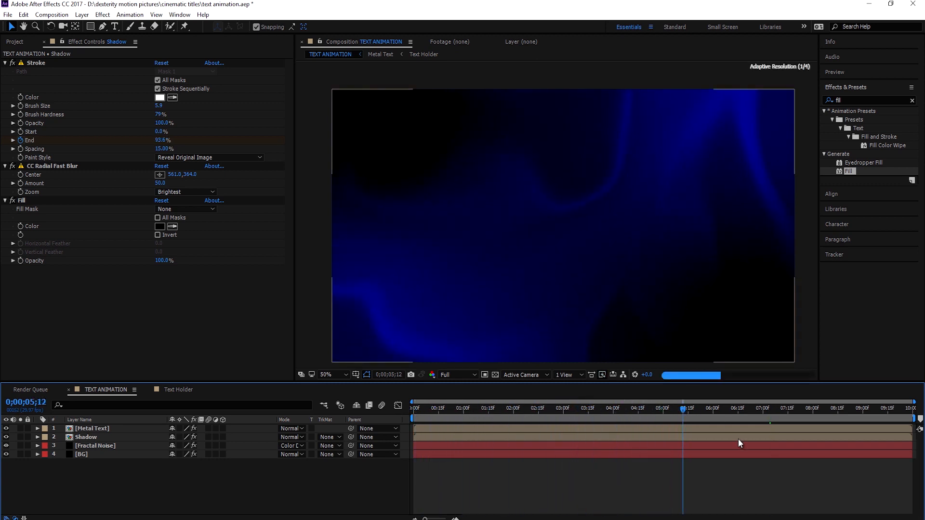
key("space")
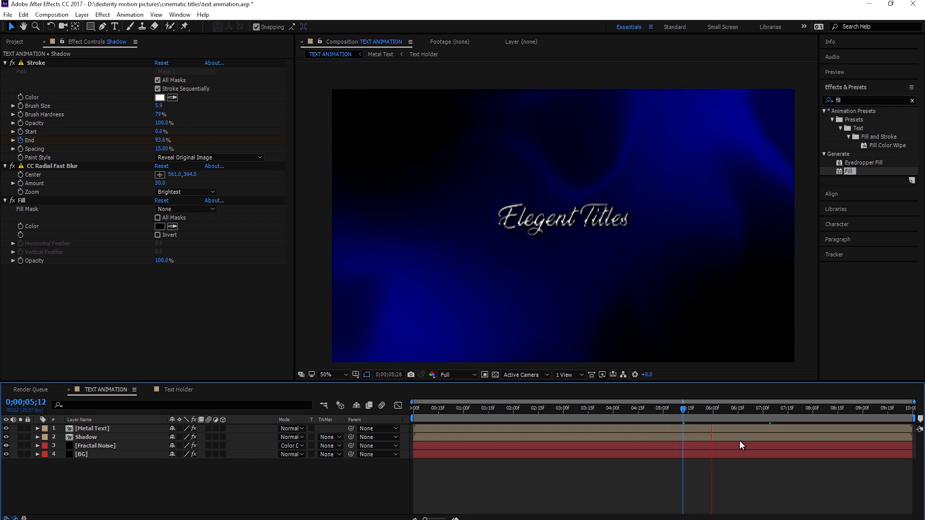
Pre-compose the Metal Text, Shadow, Fractal Noise and BG layers into a composition named "MAIN COMP"
left_click(85, 452)
left_click(89, 430, "shift")
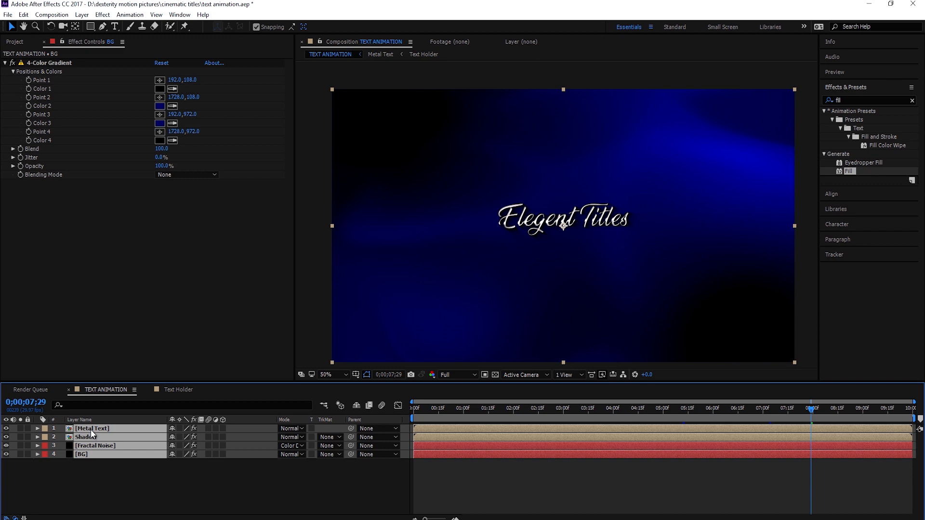
right_click(92, 430)
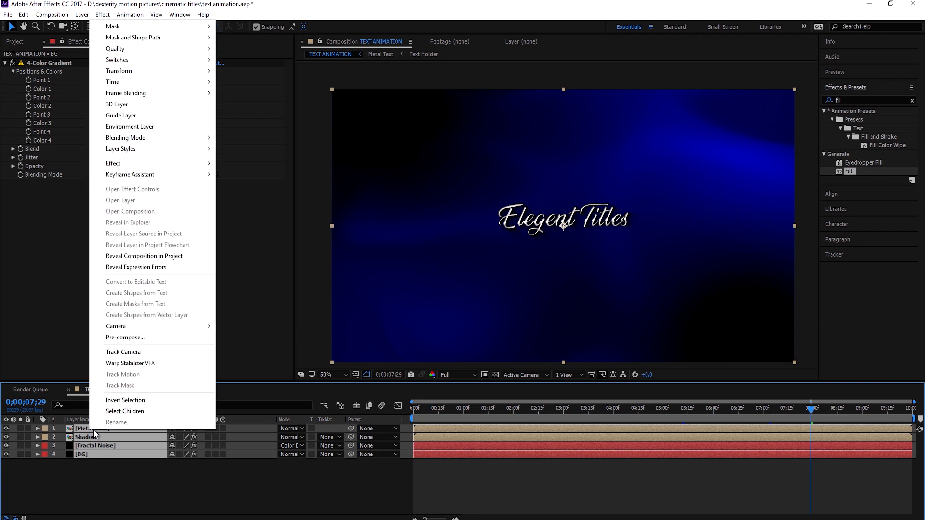
left_click(131, 339)
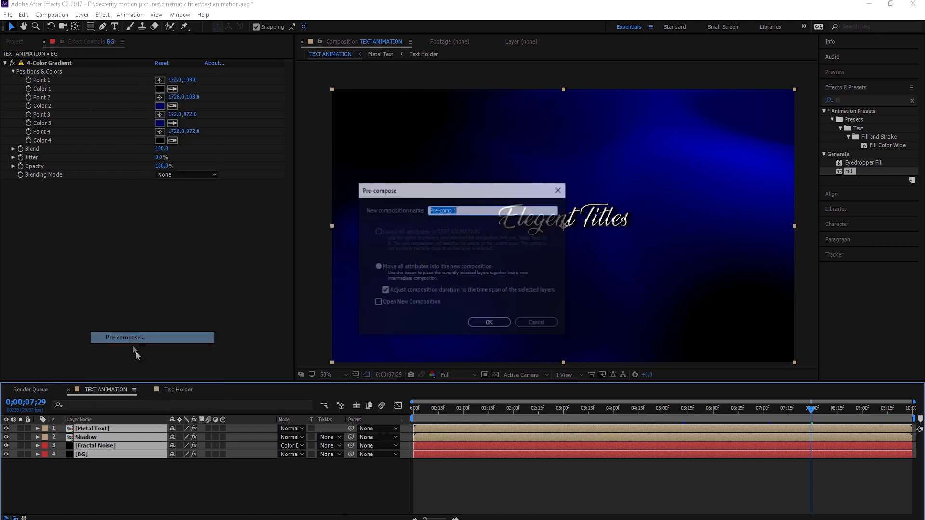
key("BackSpace")
type("MAIN COMP")
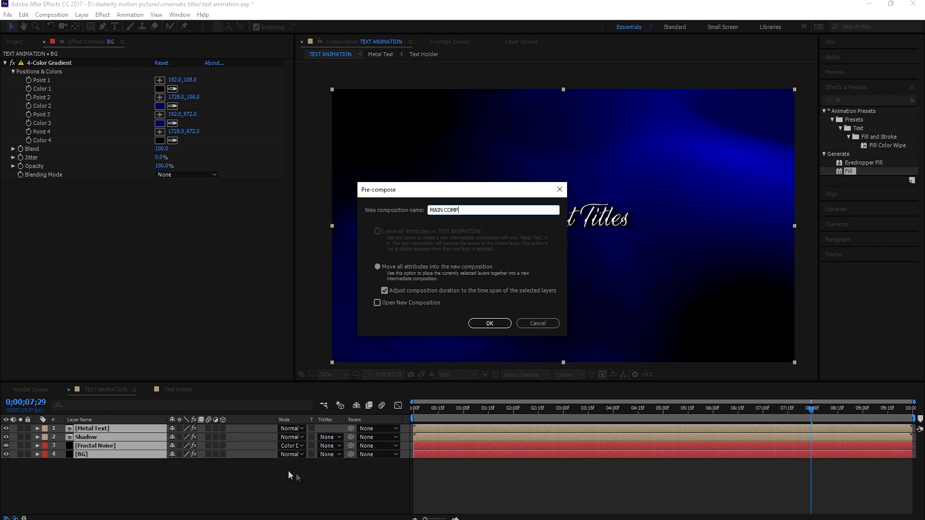
key("Return")
Add a new black solid layer above MAIN COMP
right_click(98, 457)
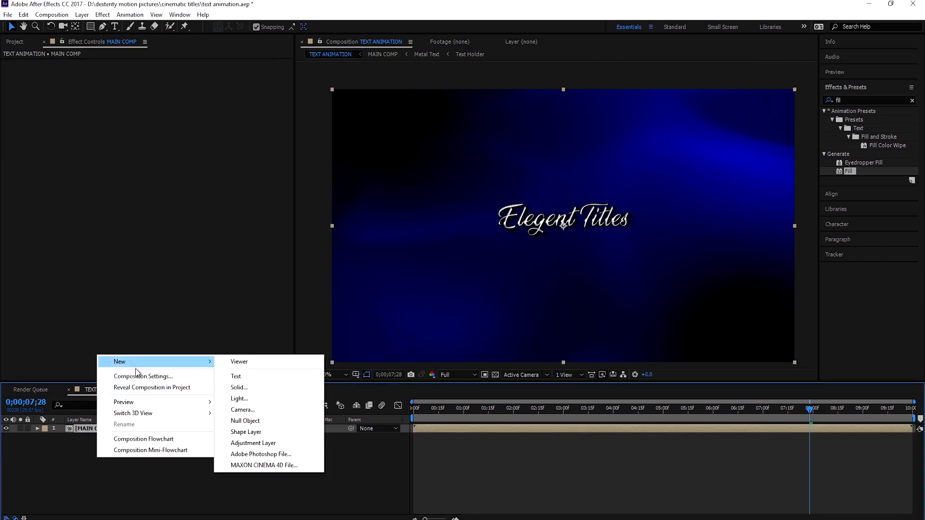
left_click(239, 388)
left_click(736, 382)
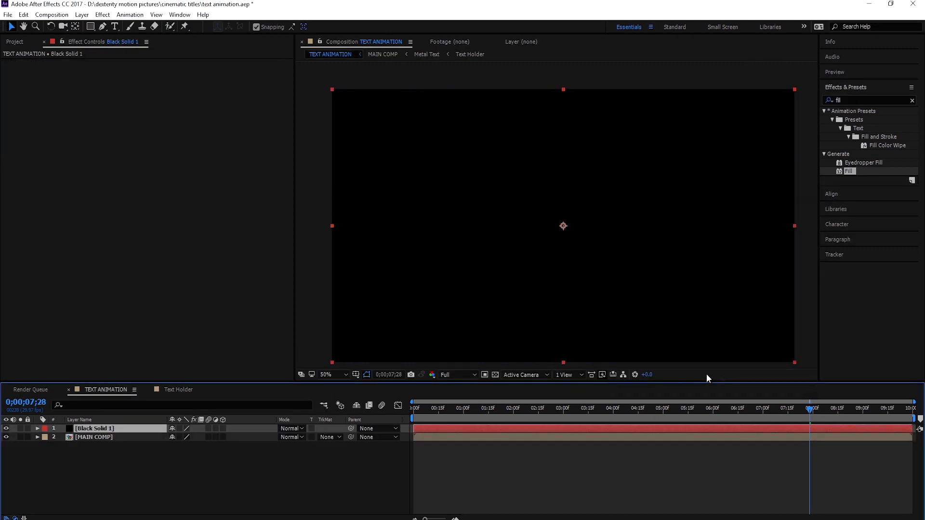
Draw a rectangular mask on the black solid, wider than the frame and covering its middle band
left_click(92, 28)
key("comma")
key("comma")
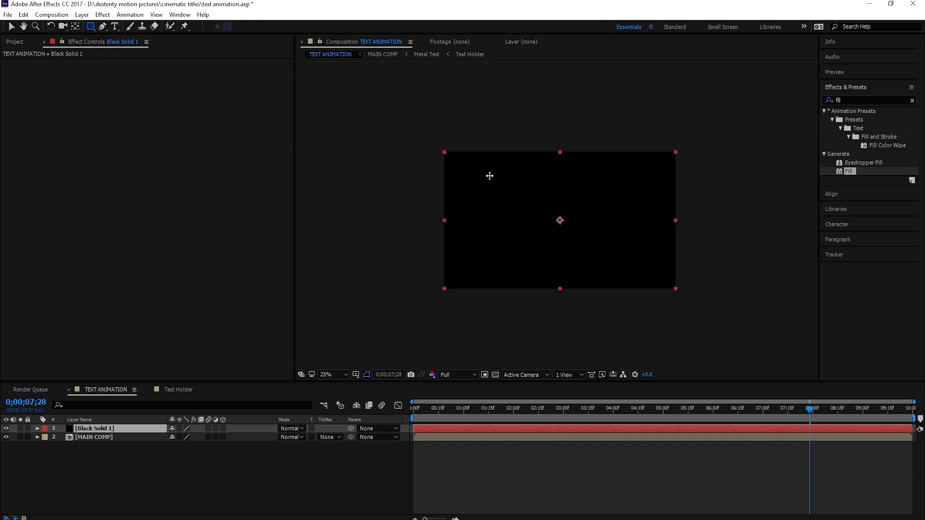
left_click_drag(367, 176, 769, 266)
left_click(10, 27)
left_click(54, 446)
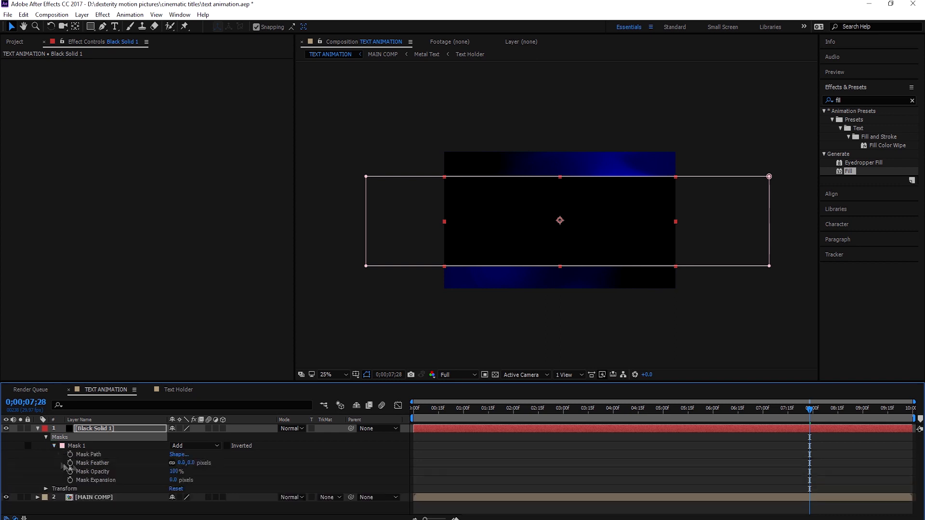
Nudge the rectangular mask's upper edge up and its lower edge down to make the band taller
left_click(91, 463)
key("Up")
key("Up")
key("Up")
key("Up")
key("Up")
key("Up")
key("Up")
key("Up")
key("Up")
key("Up")
key("Up")
key("Up")
left_click_drag(336, 245, 772, 291)
key("Down")
key("Down")
key("Down")
key("Down")
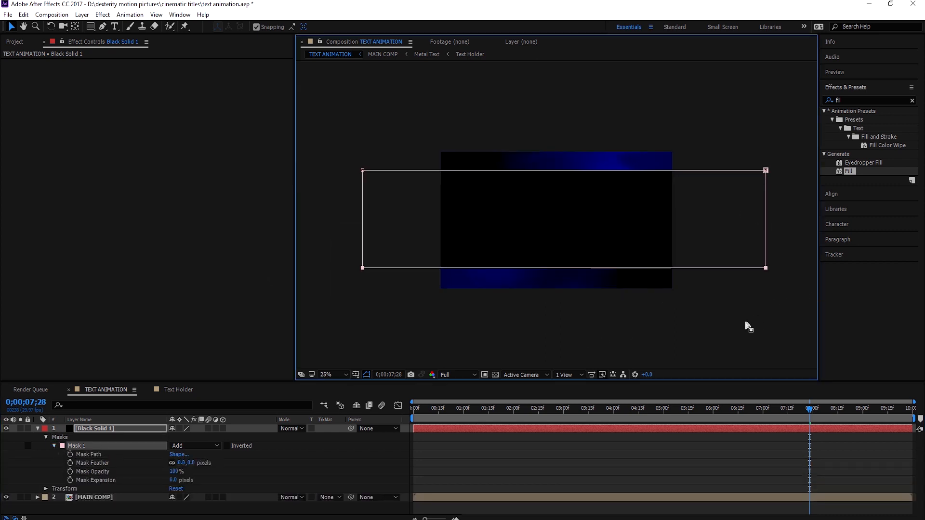
Set the black solid's mask mode to Subtract to form cinematic letterbox bars
left_click(251, 475)
left_click(191, 446)
left_click(196, 391)
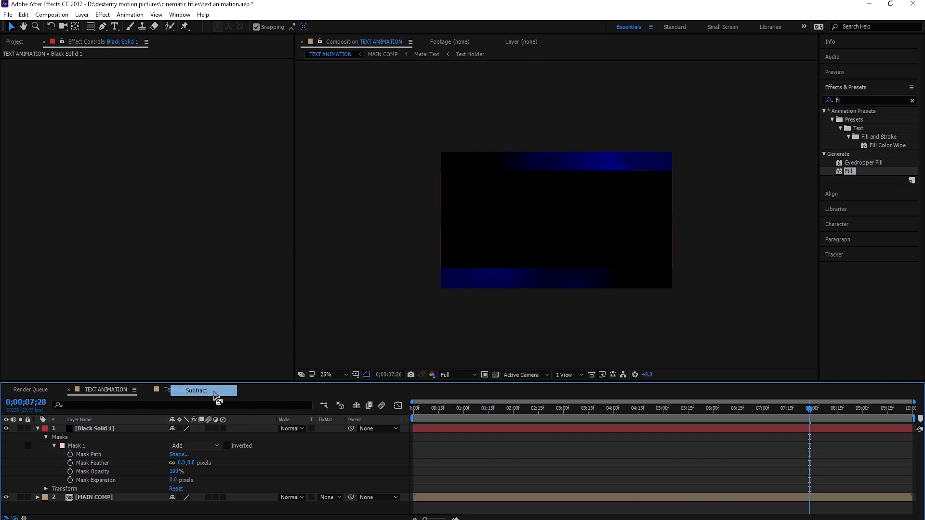
key("period")
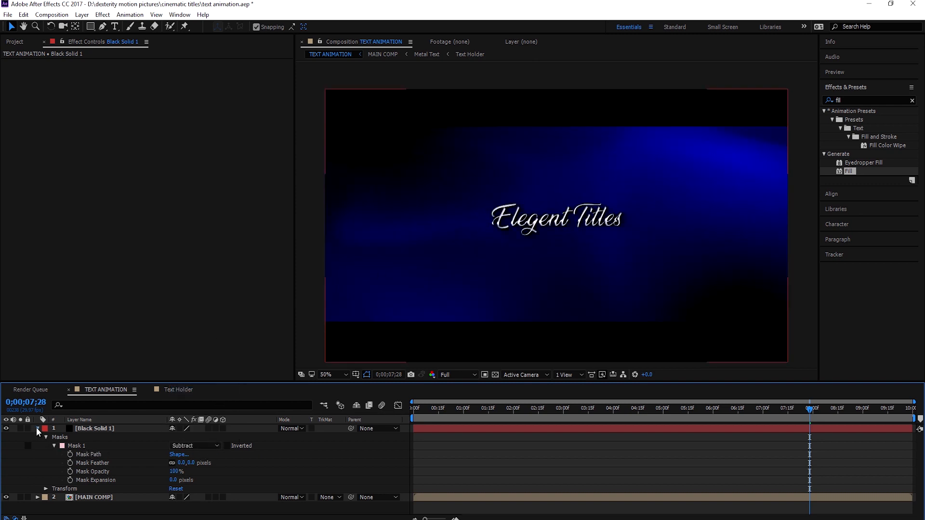
left_click(38, 429)
Scale the MAIN COMP layer up to 147%
left_click(92, 437)
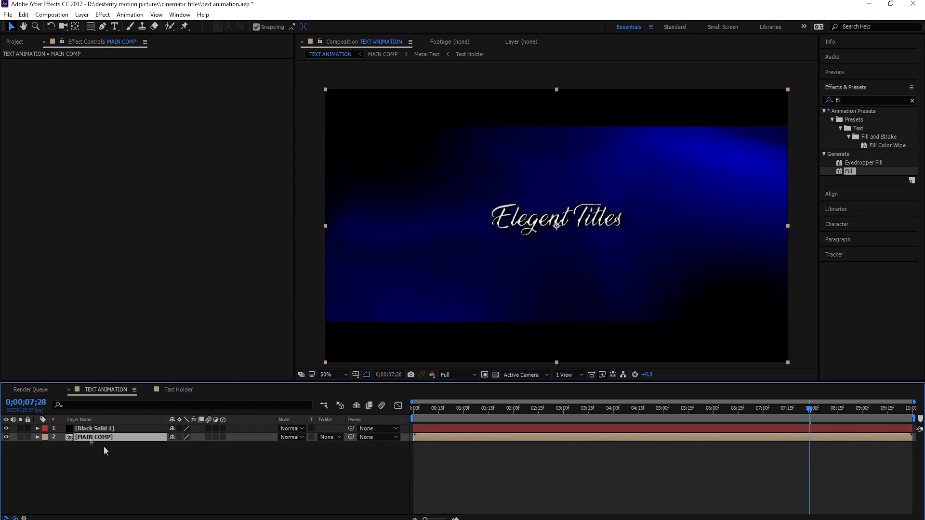
key("s")
left_click_drag(185, 445, 203, 445)
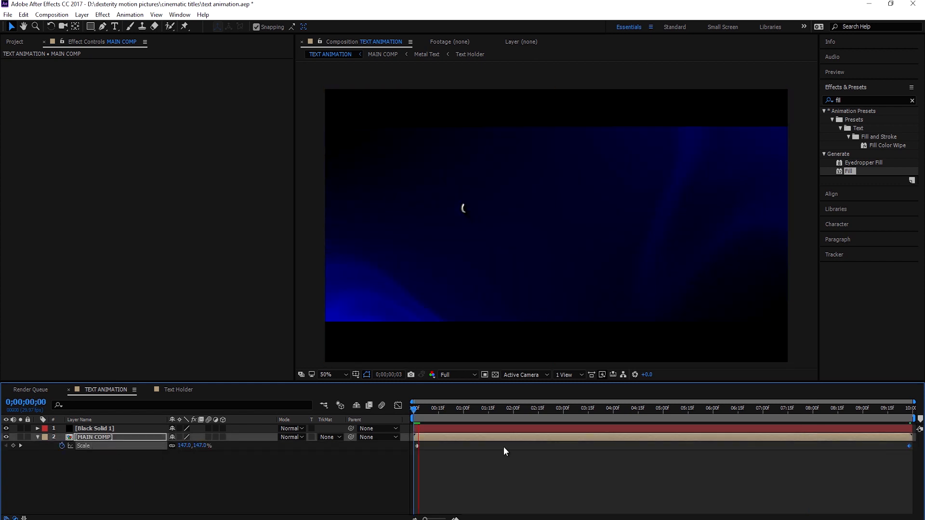
Apply Easy Ease to both Scale keyframes of the MAIN COMP layer and preview the animation
key("space")
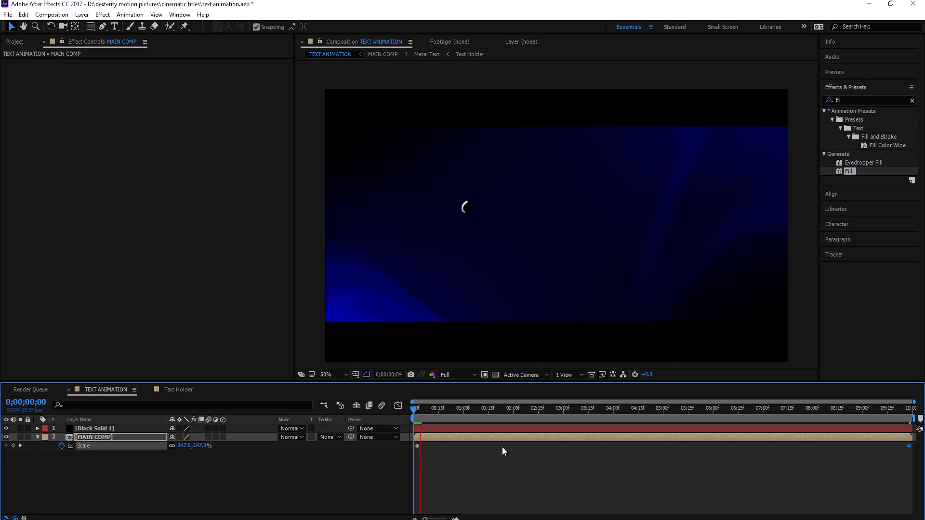
left_click_drag(424, 409, 574, 408)
left_click_drag(401, 467, 910, 447)
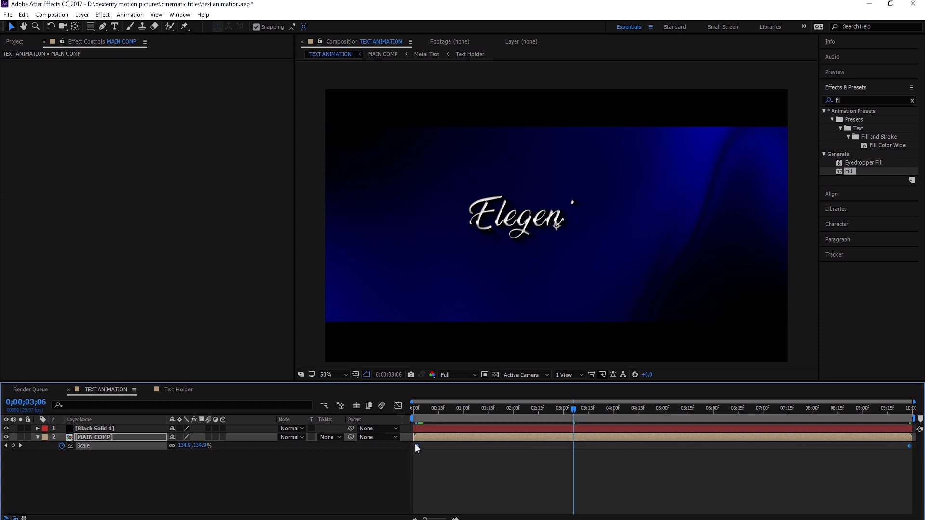
right_click(417, 447)
mouse_move(467, 436)
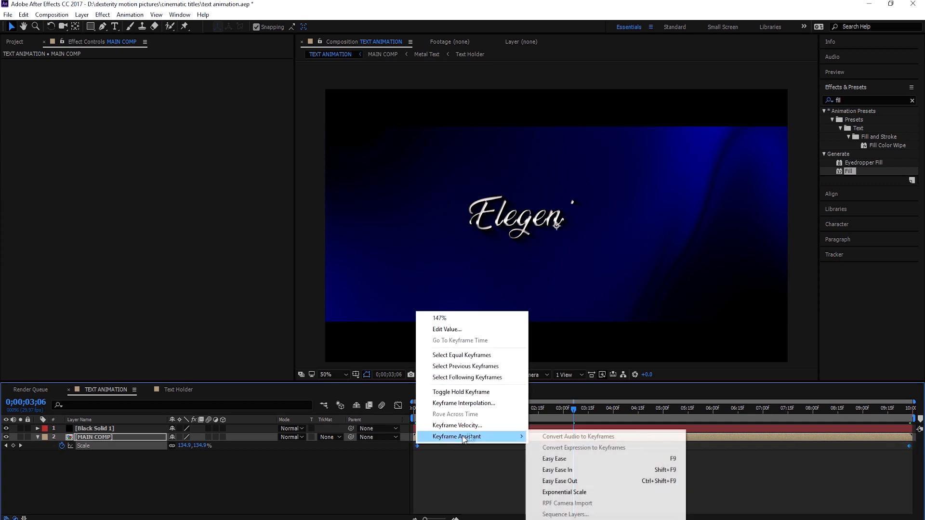
left_click(574, 458)
key("space")
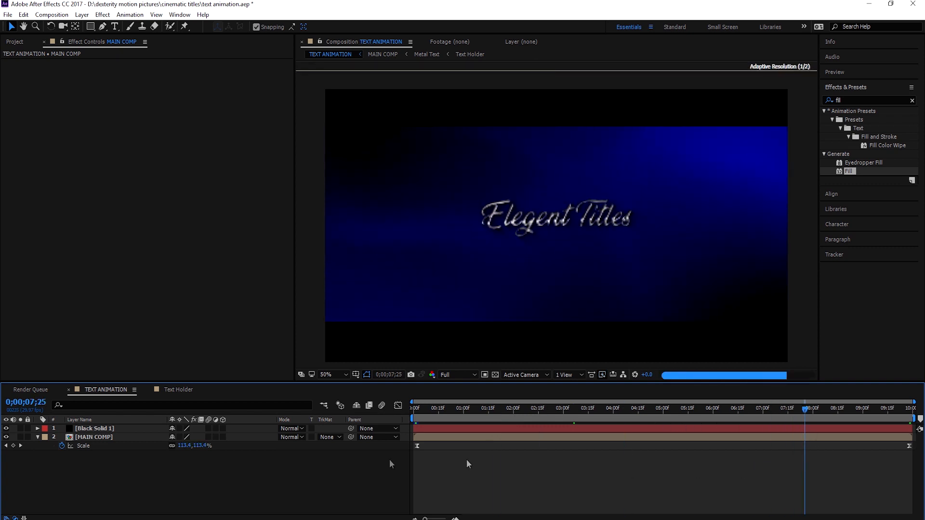
Inside MAIN COMP, apply Easy Ease to the Stroke End keyframes of both Metal Text layers
double_click(89, 437)
left_click(86, 429)
left_click(89, 437, "shift")
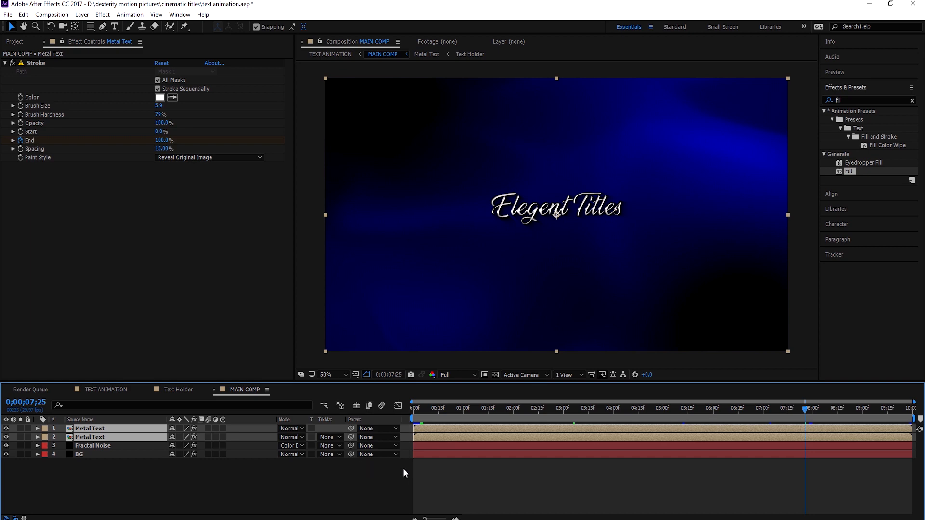
key("u")
left_click_drag(721, 433, 393, 475)
right_click(702, 447)
mouse_move(742, 439)
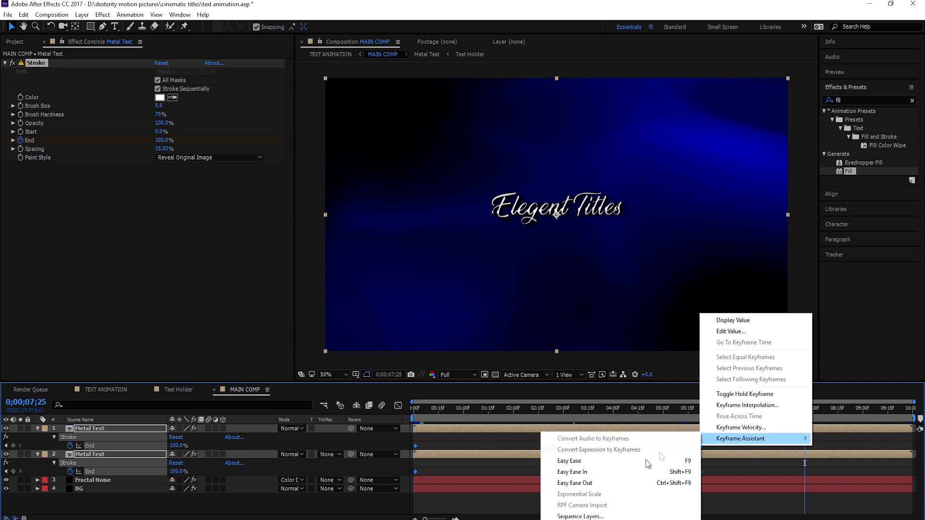
left_click(591, 461)
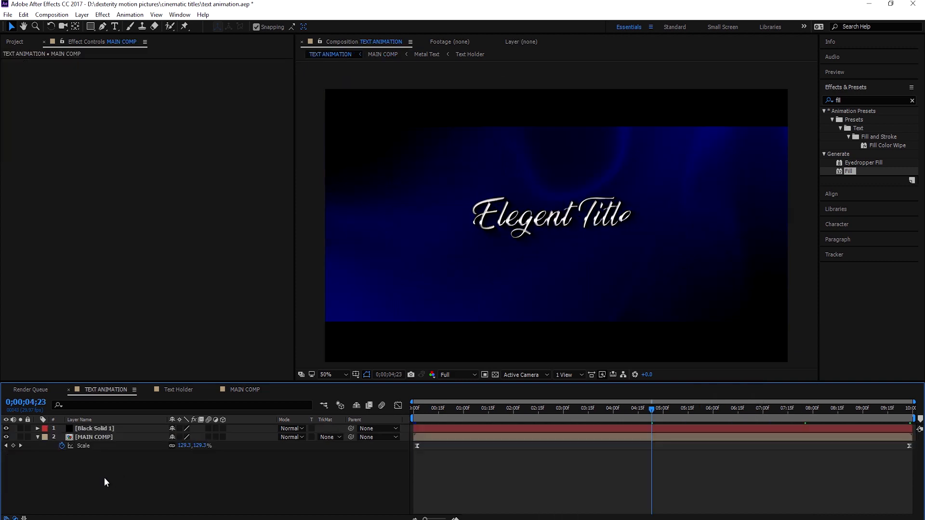
Add a new adjustment layer to the TEXT ANIMATION composition
right_click(105, 478)
mouse_move(144, 380)
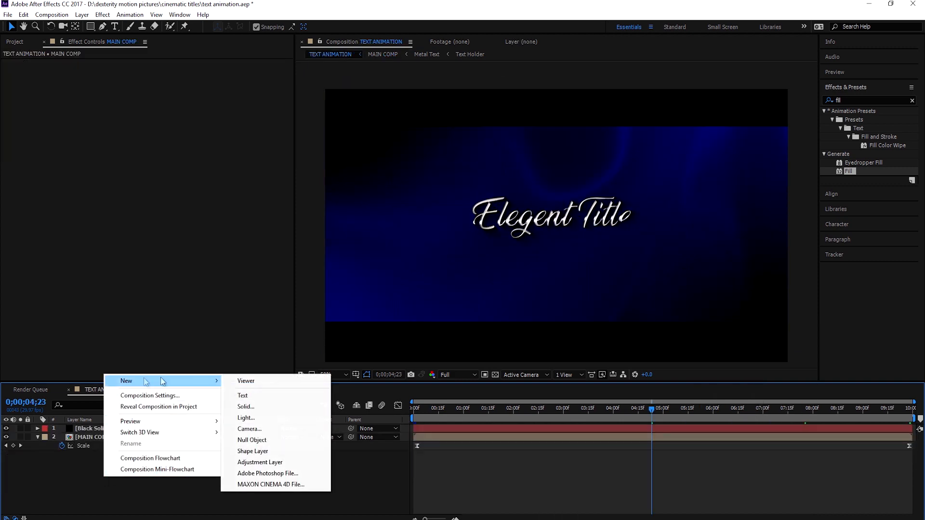
left_click(259, 463)
left_click(207, 471)
Apply the Curves and Levels color correction effects to the adjustment layer
left_click(118, 429)
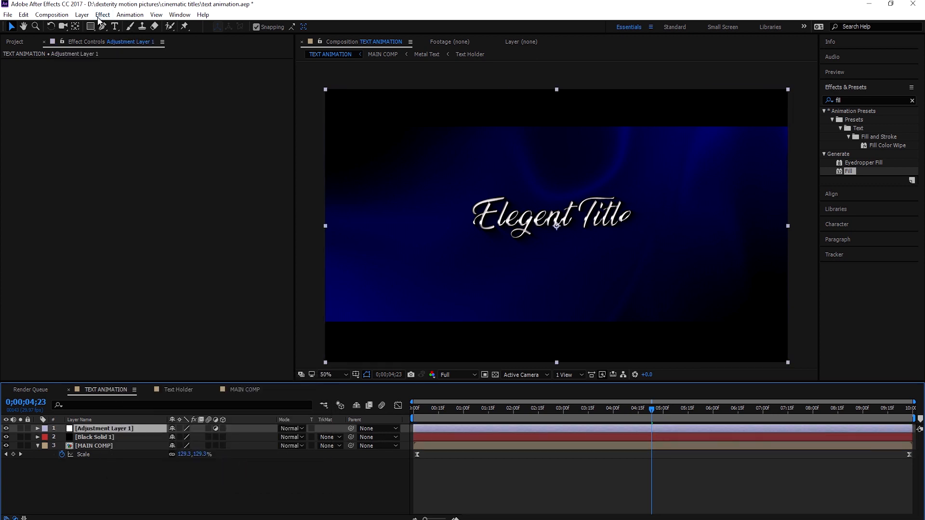
left_click(101, 15)
mouse_move(179, 119)
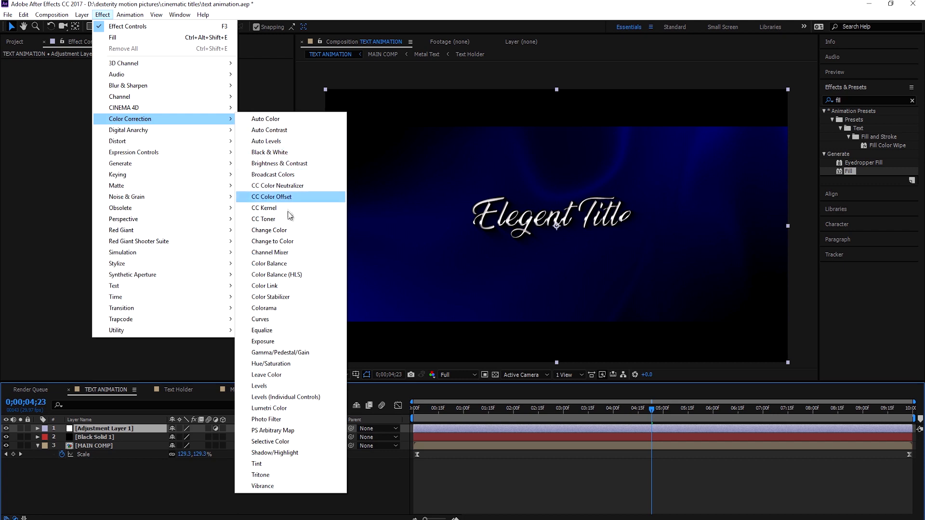
left_click(267, 321)
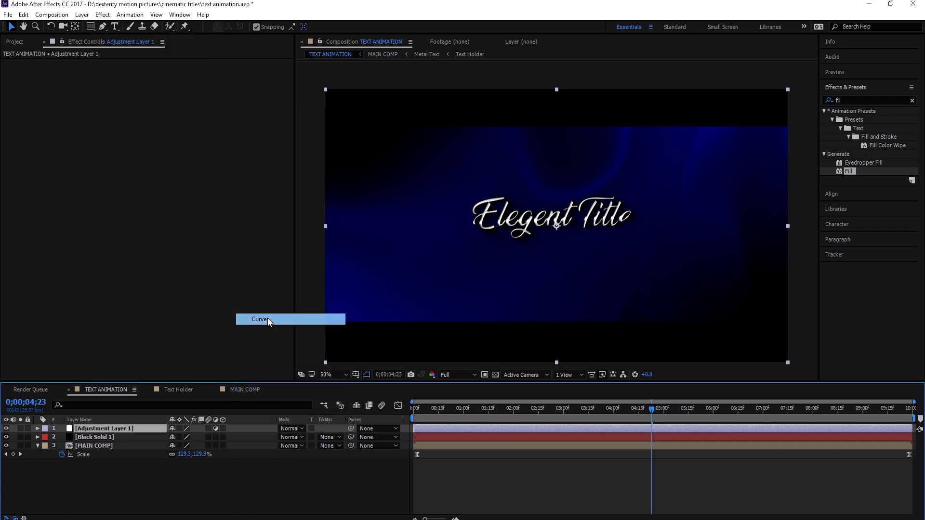
left_click(102, 15)
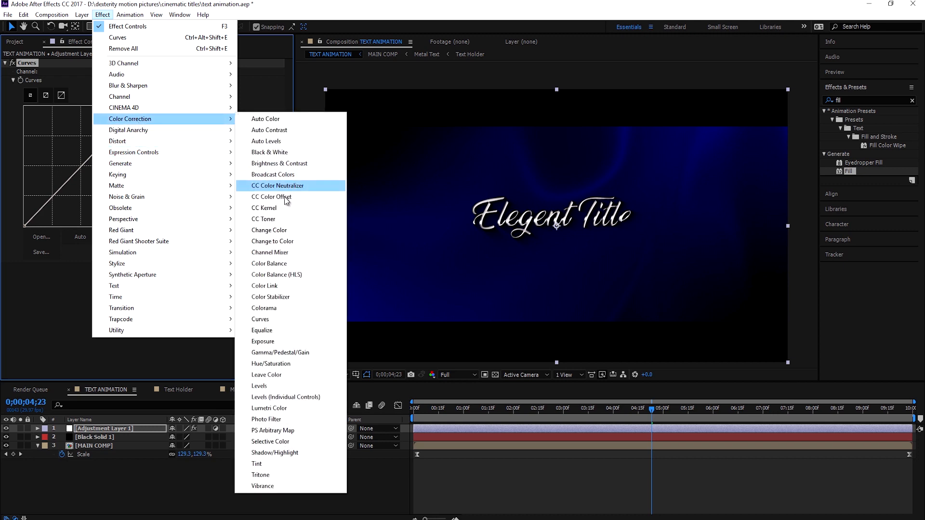
left_click(258, 373)
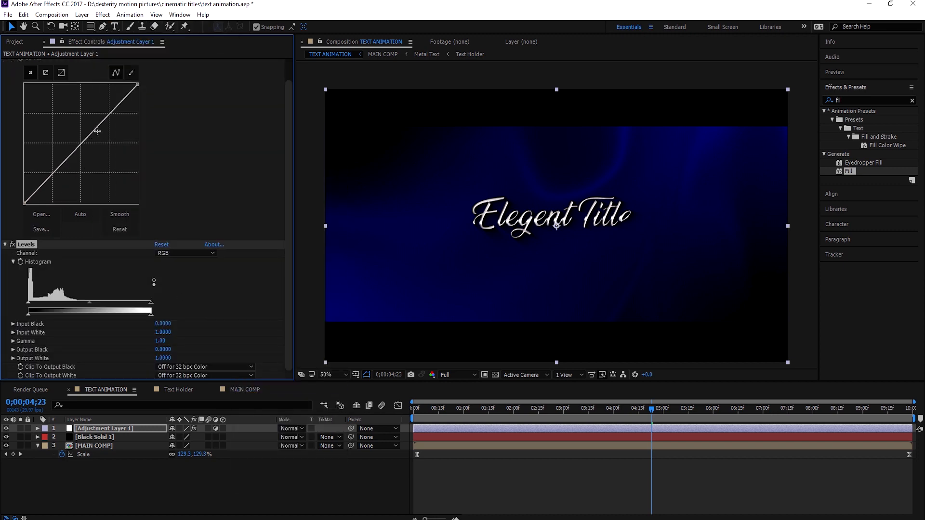
Raise the upper part of the RGB curve with an anchored shadow point, and set Levels Input Black to 0.0118 and Gamma to 1.22
left_click_drag(111, 115, 104, 111)
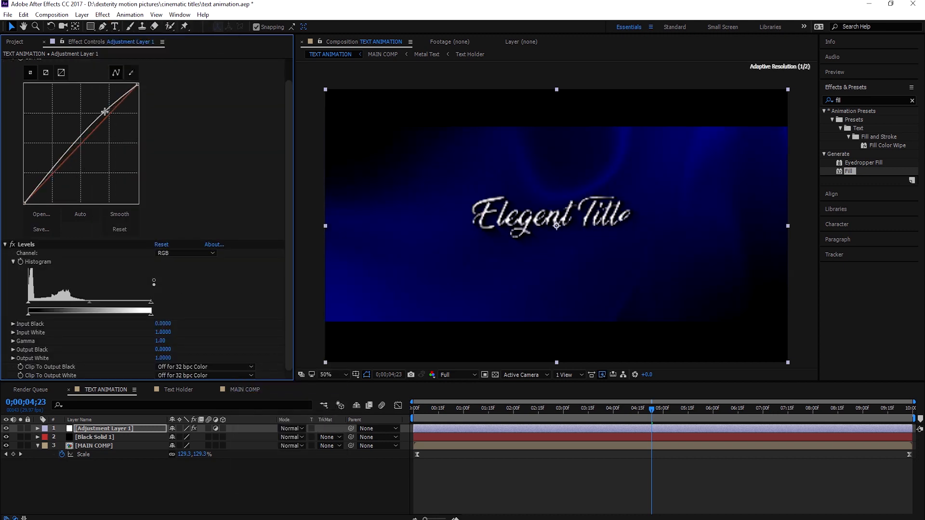
left_click(45, 180)
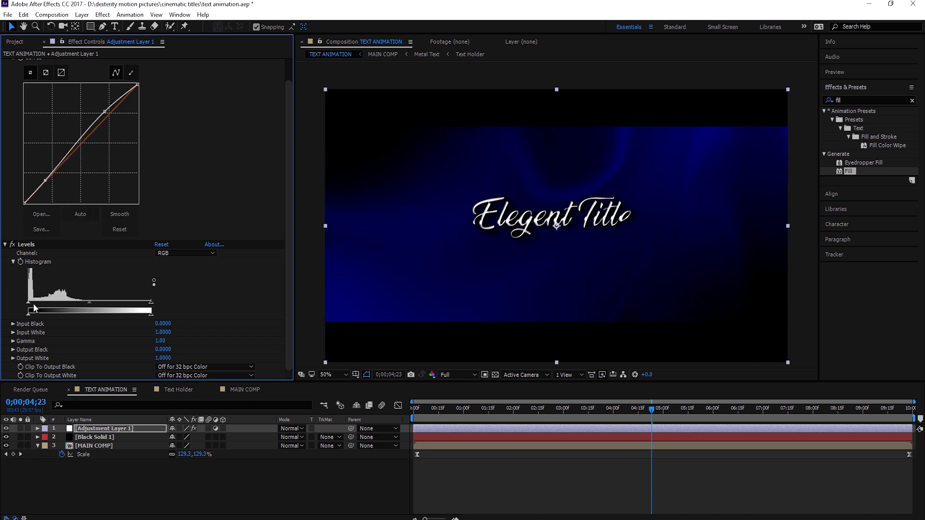
left_click_drag(30, 302, 81, 302)
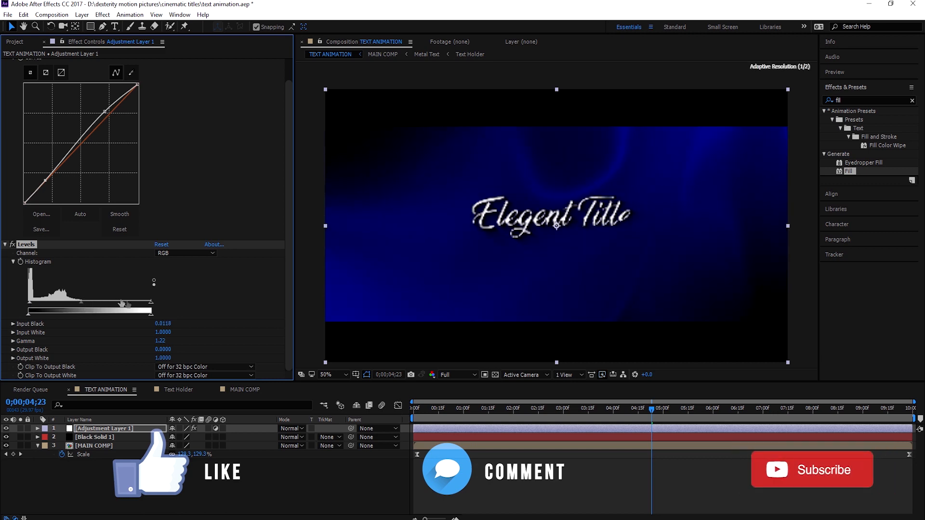